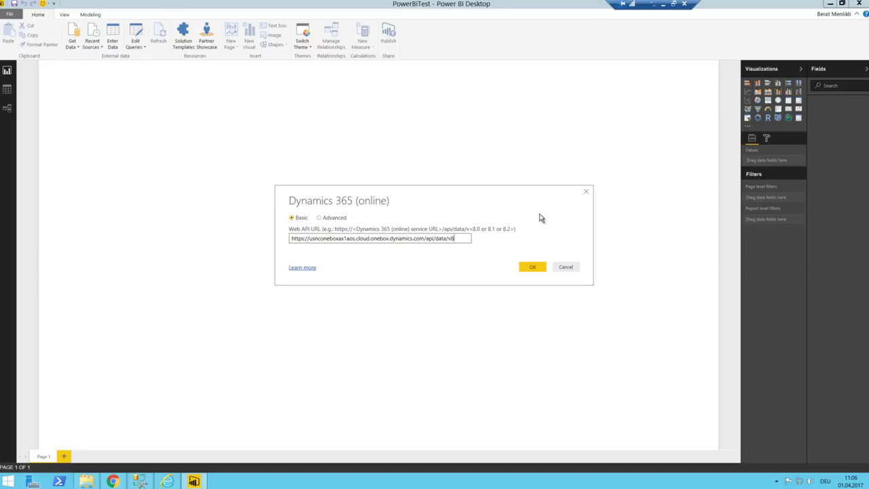
Discard the Dynamics 365 (online) connection and start a SQL Server database connection instead
{"action": "type", "text": ".2"}
{"action": "left_click", "coordinate": [586, 194]}
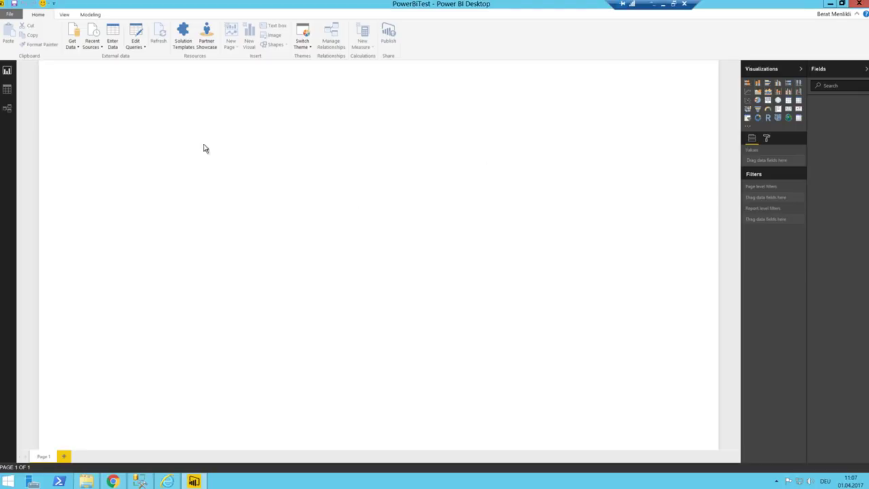
{"action": "left_click", "coordinate": [75, 45]}
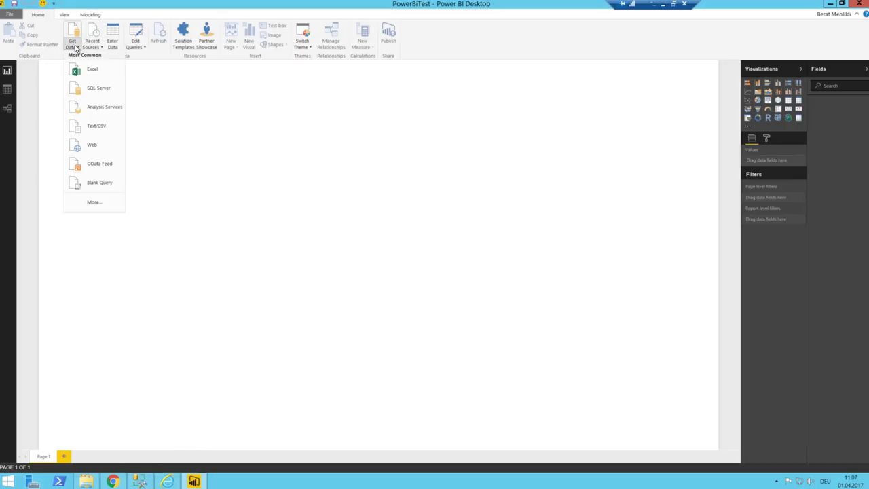
{"action": "left_click", "coordinate": [102, 88]}
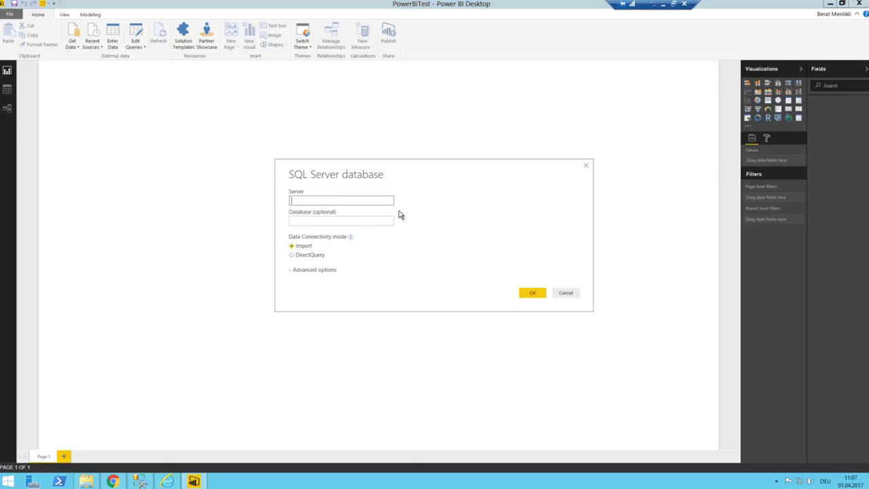
Switch to Dynamics 365 for Operations in the browser and open the System administration module's Server configuration page
{"action": "left_click", "coordinate": [167, 480]}
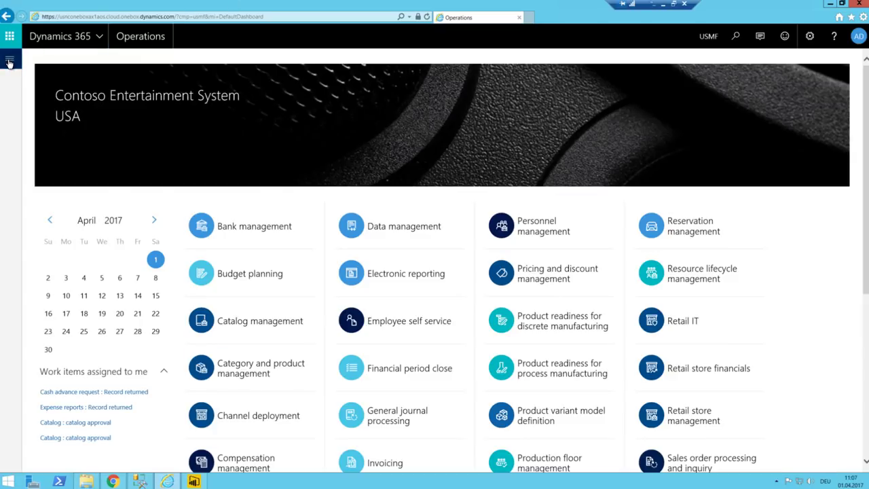
{"action": "left_click", "coordinate": [10, 58]}
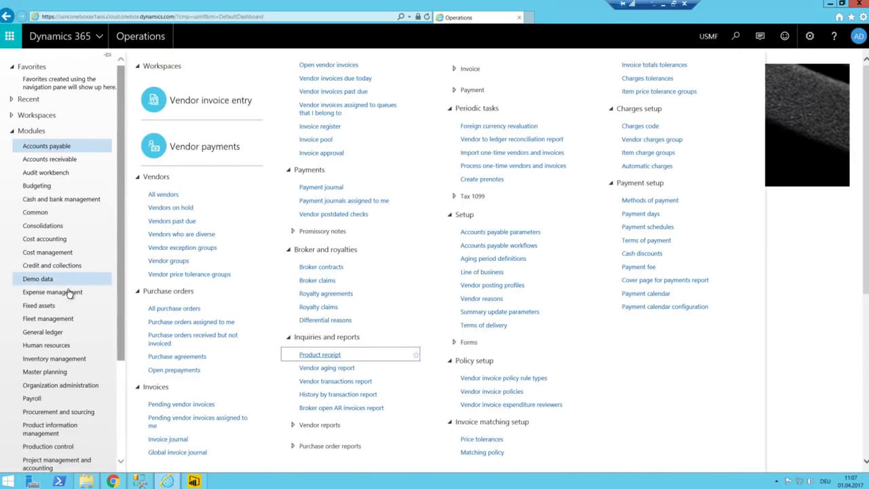
{"action": "scroll", "coordinate": [67, 299], "scroll_direction": "down", "scroll_amount": 3}
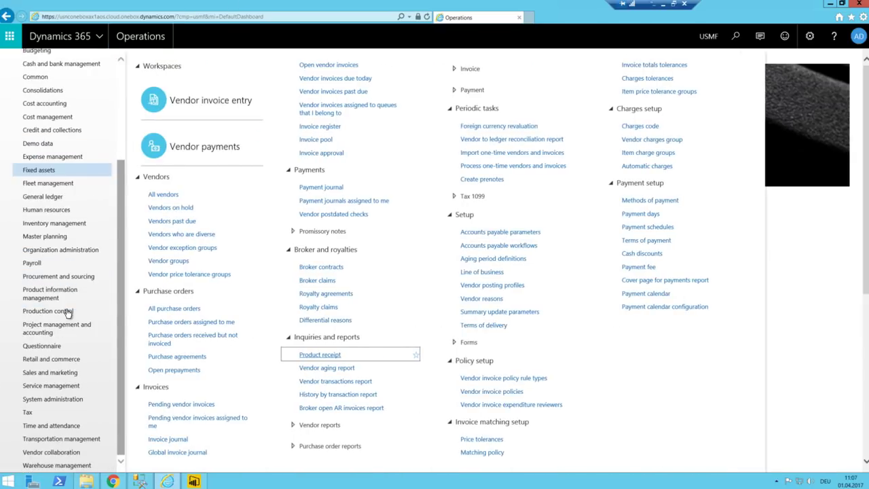
{"action": "left_click", "coordinate": [52, 401]}
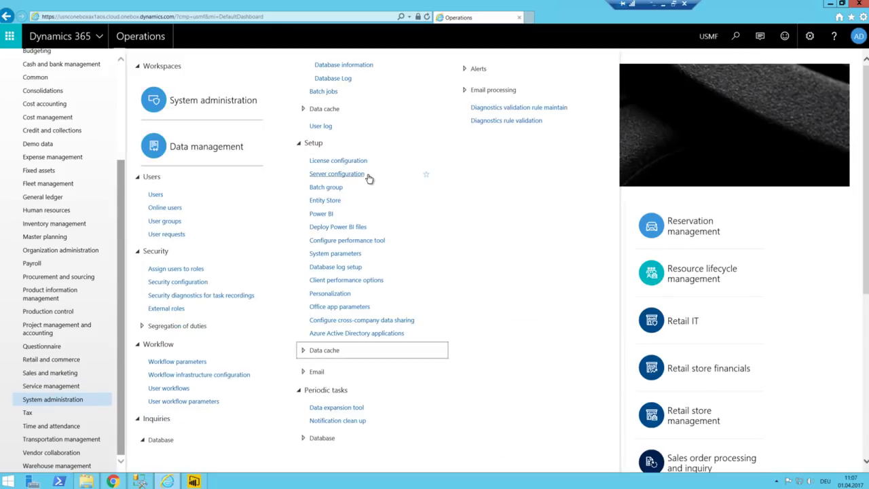
{"action": "left_click", "coordinate": [329, 174]}
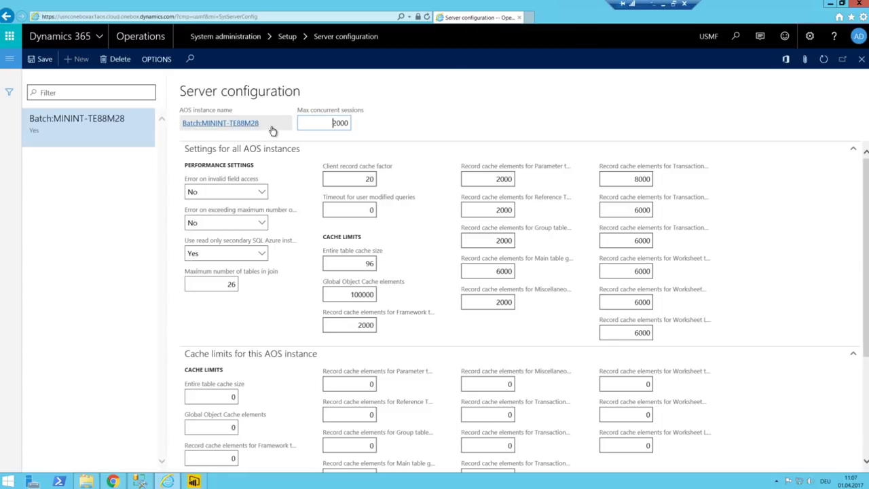
Copy the server name that follows "Batch:" in the AOS instance name
{"action": "left_click", "coordinate": [275, 127]}
{"action": "left_click_drag", "start_coordinate": [275, 127], "coordinate": [202, 127]}
{"action": "key", "text": "ctrl+c"}
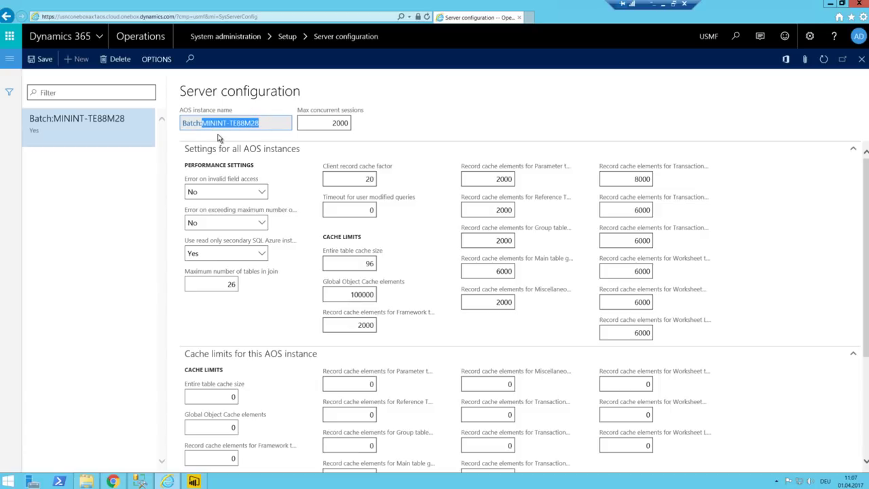
Return to Power BI Desktop and connect to SQL Server MININT-TE88M28 with AxDB as the database
{"action": "left_click", "coordinate": [194, 481]}
{"action": "left_click", "coordinate": [332, 198]}
{"action": "key", "text": "ctrl+v"}
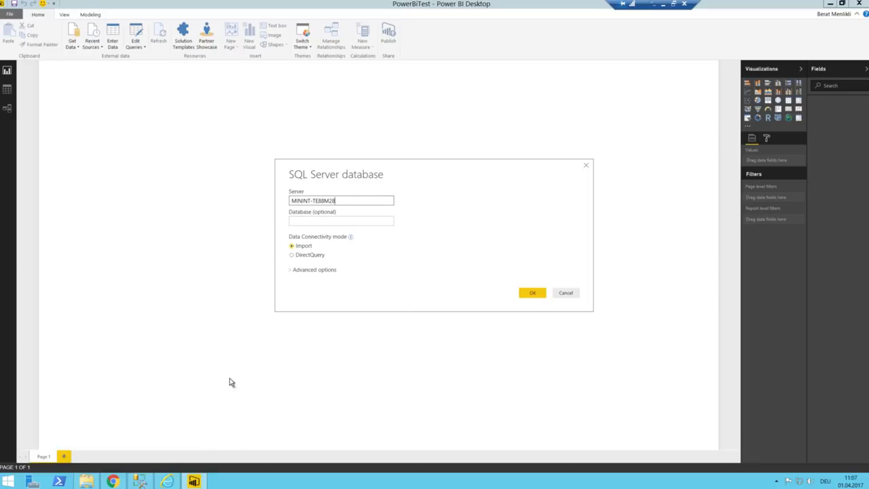
{"action": "left_click", "coordinate": [142, 478]}
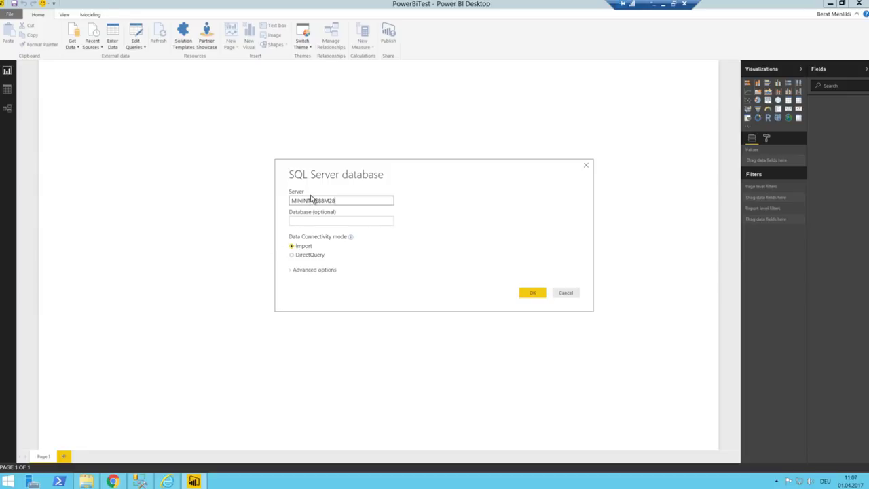
{"action": "left_click", "coordinate": [312, 218]}
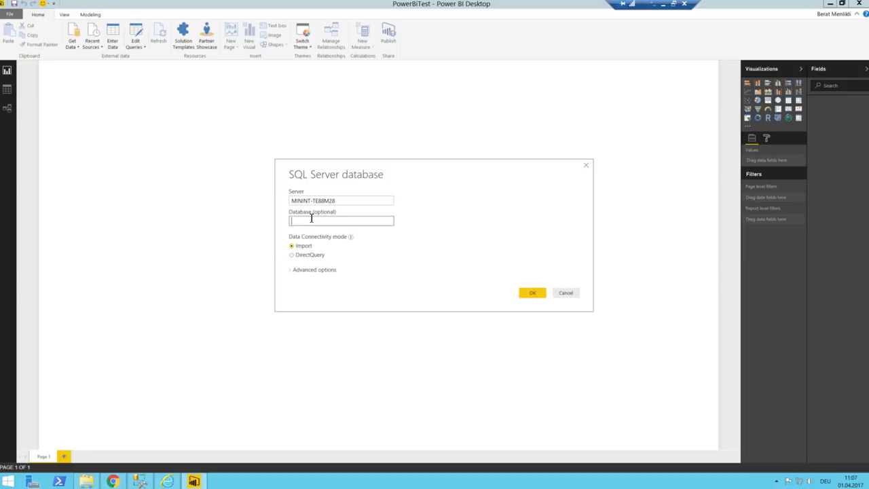
{"action": "left_click", "coordinate": [533, 294]}
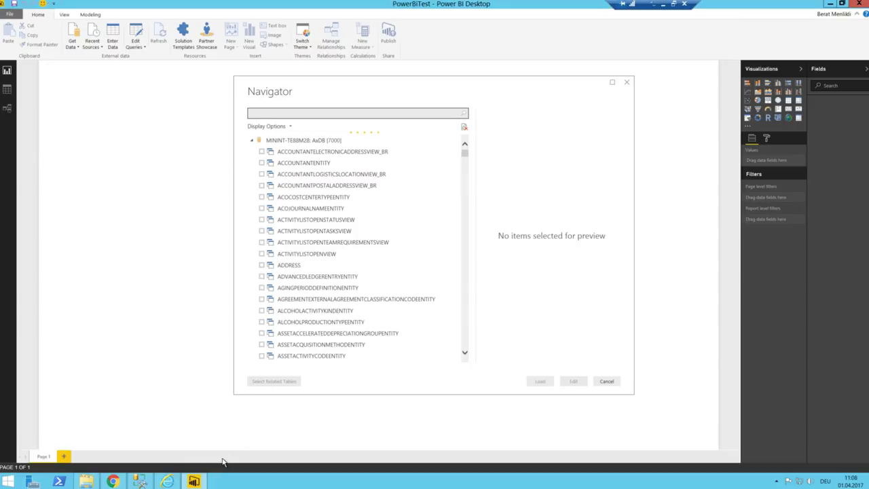
Switch back to Dynamics 365 and open the All sales orders list of the Sales and marketing module
{"action": "left_click", "coordinate": [168, 482]}
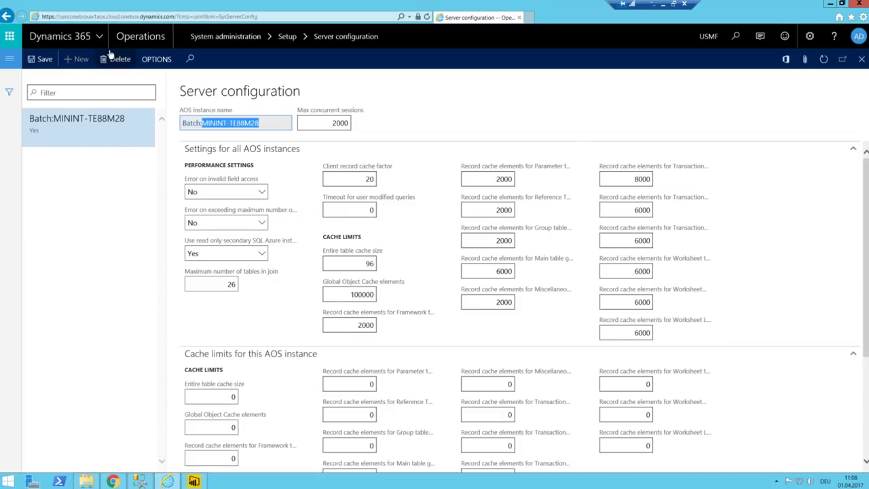
{"action": "left_click", "coordinate": [9, 59]}
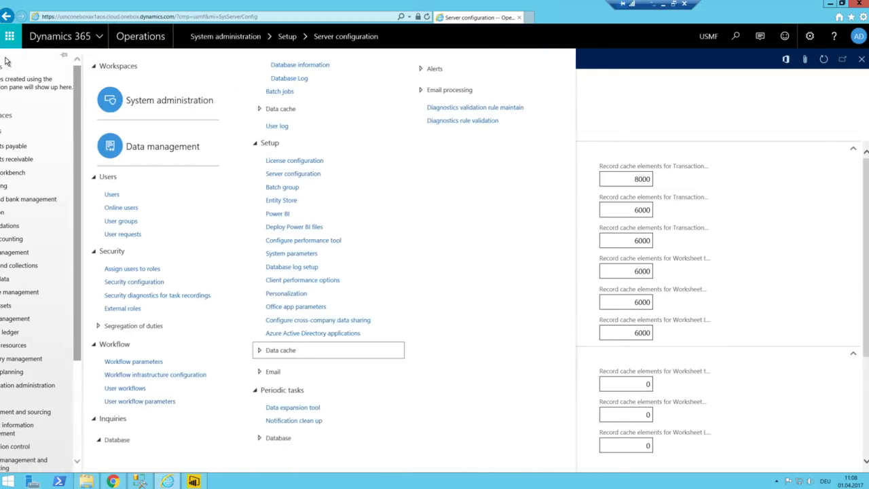
{"action": "scroll", "coordinate": [54, 410], "scroll_direction": "down", "scroll_amount": 4}
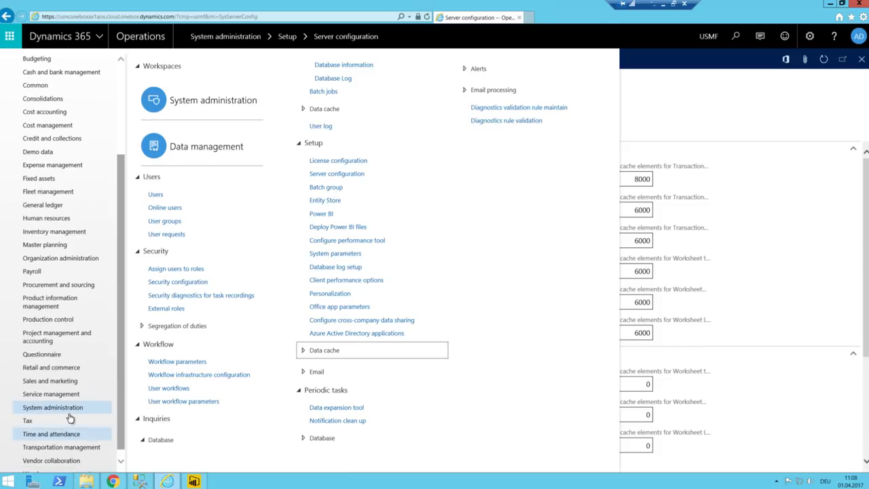
{"action": "left_click", "coordinate": [51, 380]}
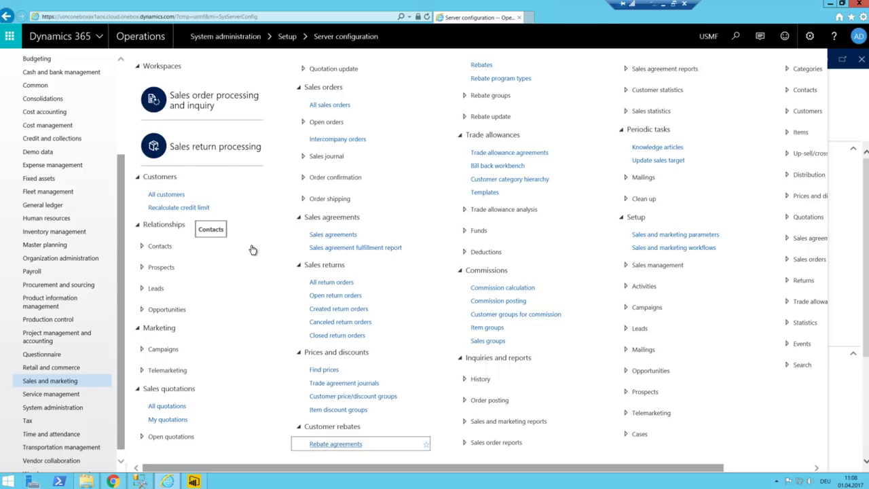
{"action": "left_click", "coordinate": [303, 122]}
{"action": "left_click", "coordinate": [323, 105]}
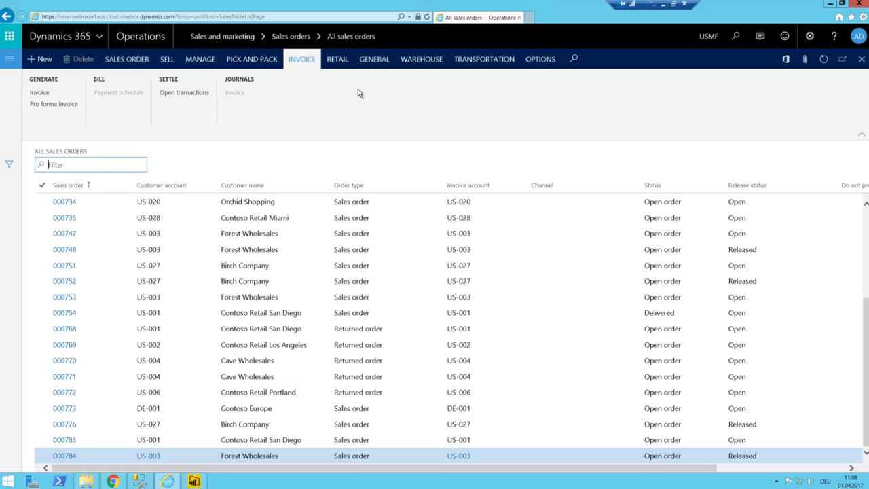
Find the invoiced Contoso Retail New York order in the sales order list and open its details
{"action": "scroll", "coordinate": [486, 308], "scroll_direction": "up", "scroll_amount": 3}
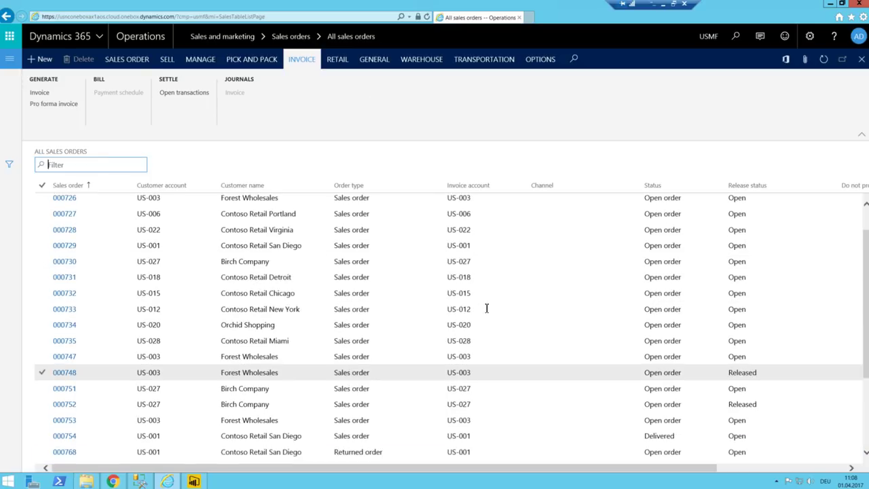
{"action": "scroll", "coordinate": [279, 241], "scroll_direction": "up", "scroll_amount": 5}
{"action": "left_click", "coordinate": [279, 241]}
{"action": "scroll", "coordinate": [279, 241], "scroll_direction": "up", "scroll_amount": 4}
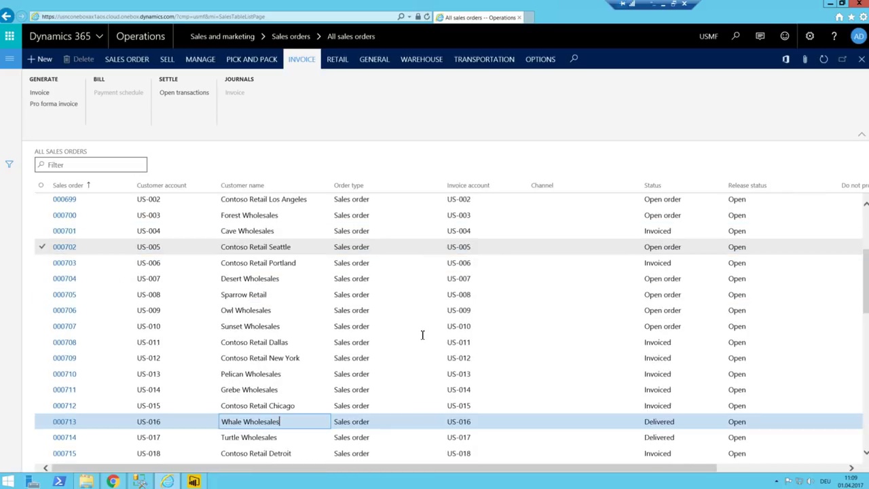
{"action": "scroll", "coordinate": [308, 332], "scroll_direction": "down", "scroll_amount": 2}
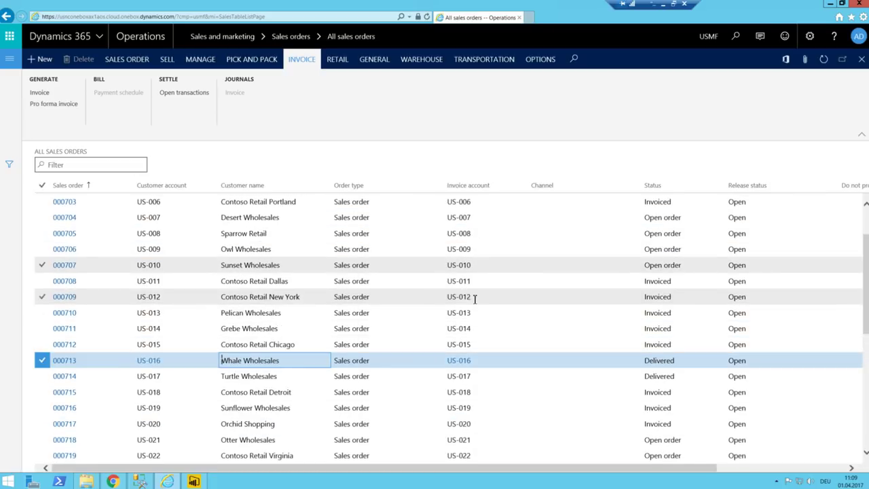
{"action": "left_click", "coordinate": [65, 297]}
{"action": "left_click", "coordinate": [39, 297]}
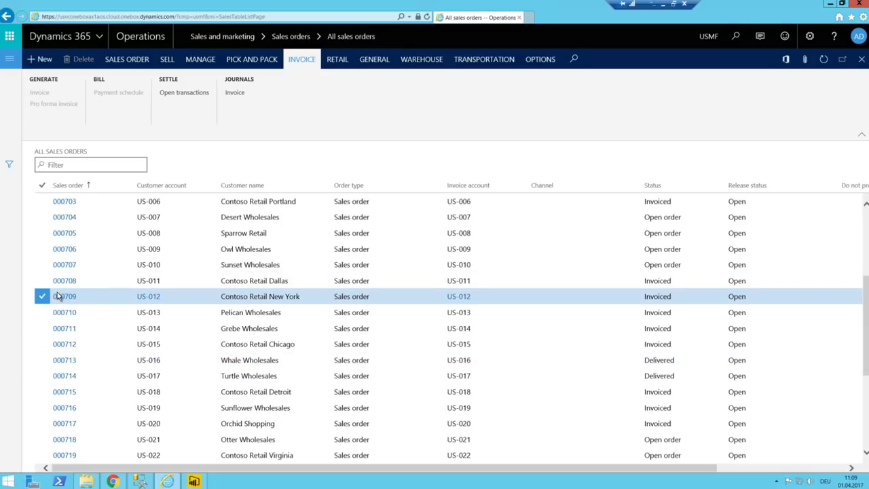
{"action": "left_click", "coordinate": [67, 296]}
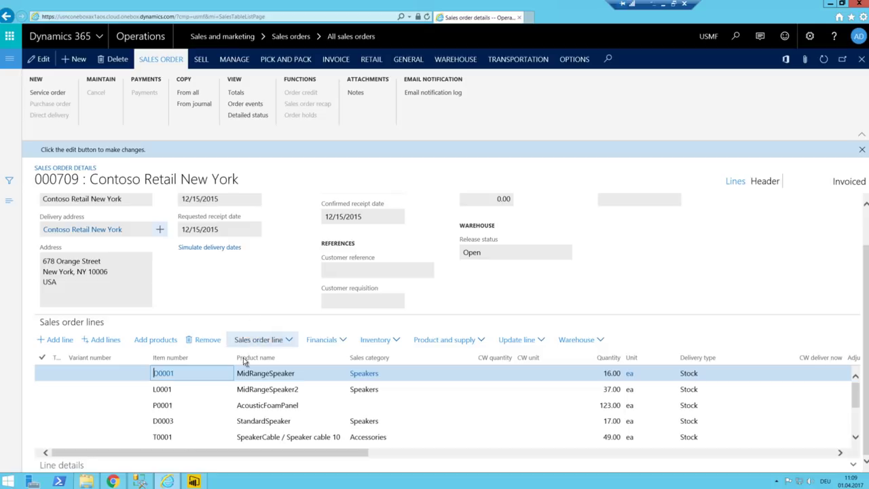
Open the form information for the Product name field of the MidRangeSpeaker order line
{"action": "left_click", "coordinate": [274, 373]}
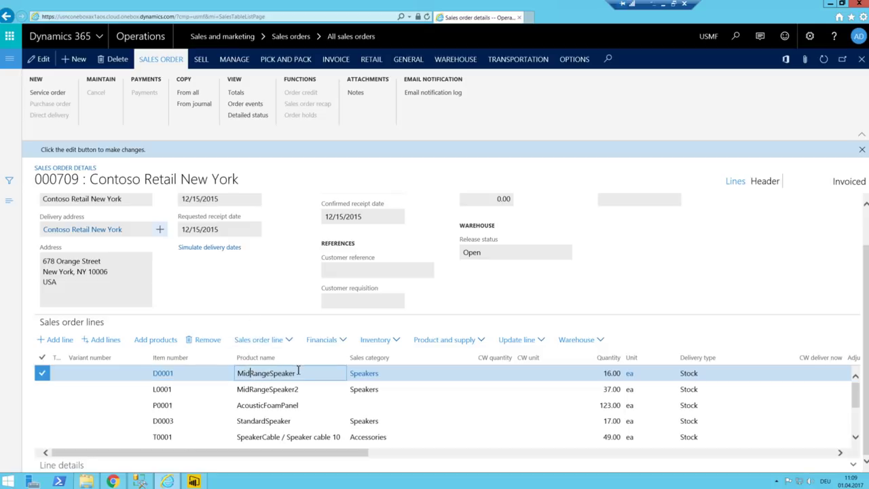
{"action": "right_click", "coordinate": [335, 372]}
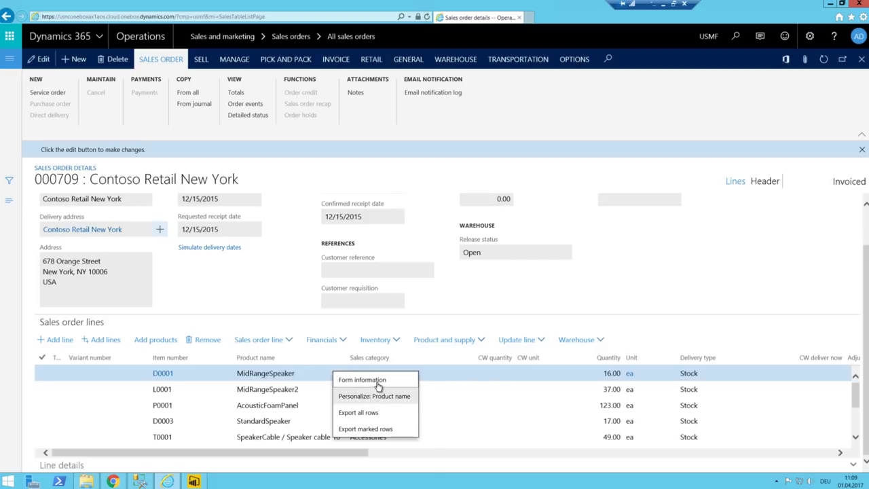
{"action": "mouse_move", "coordinate": [378, 385]}
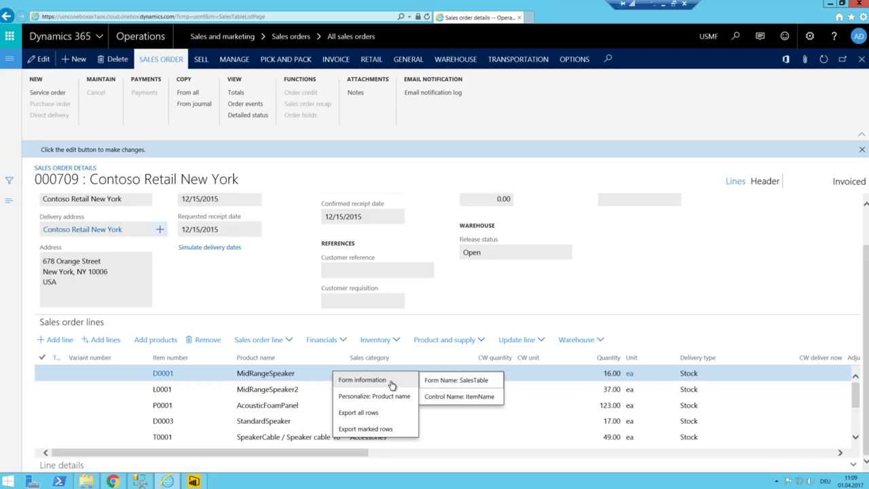
{"action": "left_click", "coordinate": [460, 381]}
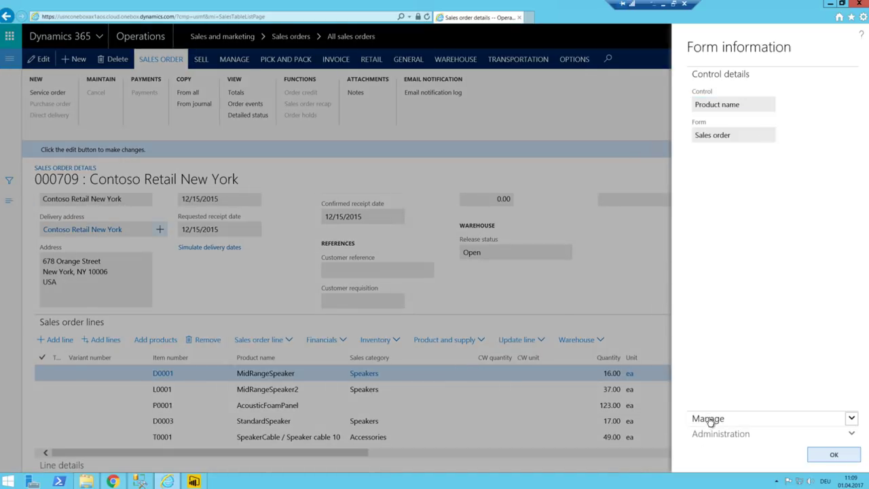
Examine the form information's administration details for the data source, form name and query statement behind the Product name field
{"action": "left_click", "coordinate": [710, 420]}
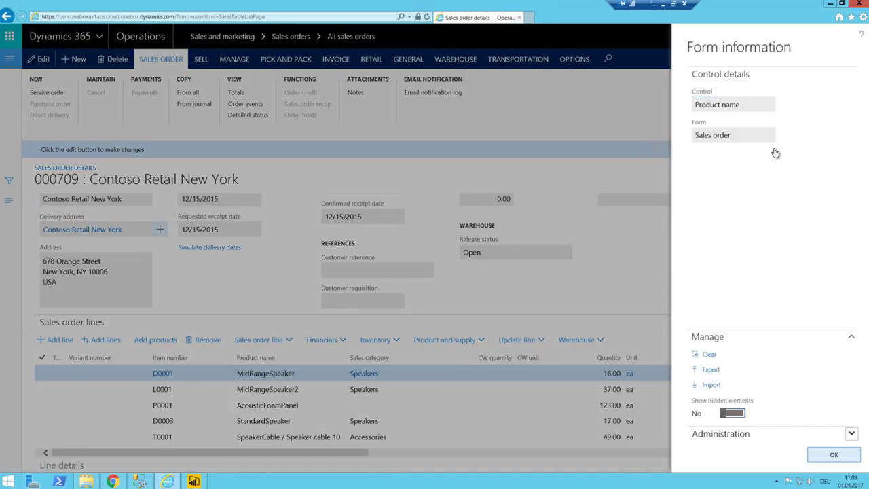
{"action": "scroll", "coordinate": [791, 351], "scroll_direction": "down", "scroll_amount": 3}
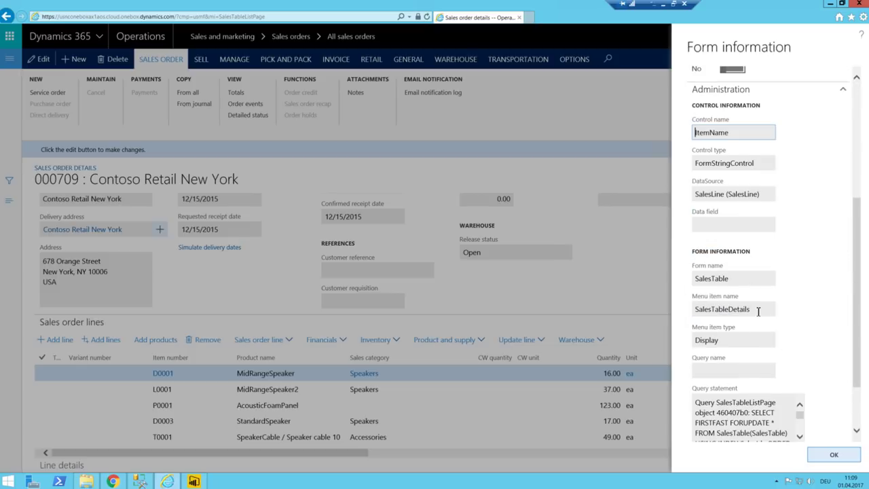
{"action": "double_click", "coordinate": [750, 279]}
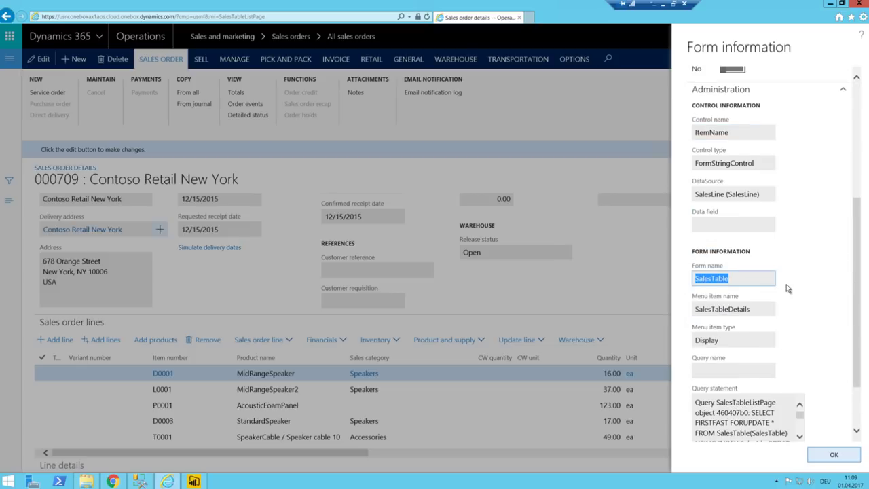
{"action": "scroll", "coordinate": [800, 288], "scroll_direction": "down", "scroll_amount": 2}
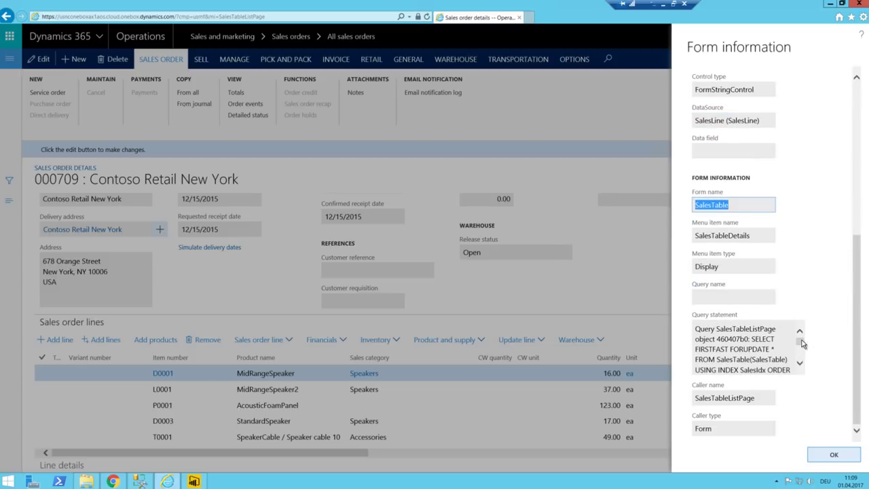
{"action": "left_click_drag", "start_coordinate": [800, 341], "coordinate": [802, 366]}
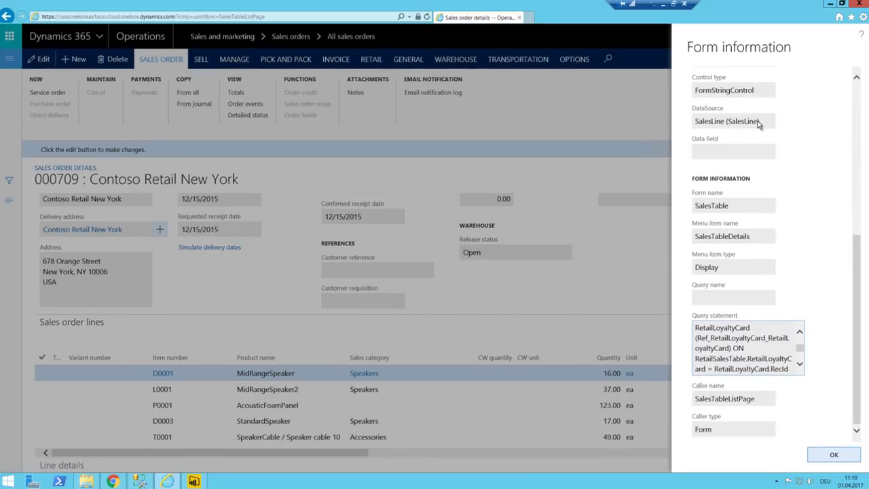
{"action": "left_click_drag", "start_coordinate": [763, 133], "coordinate": [679, 130]}
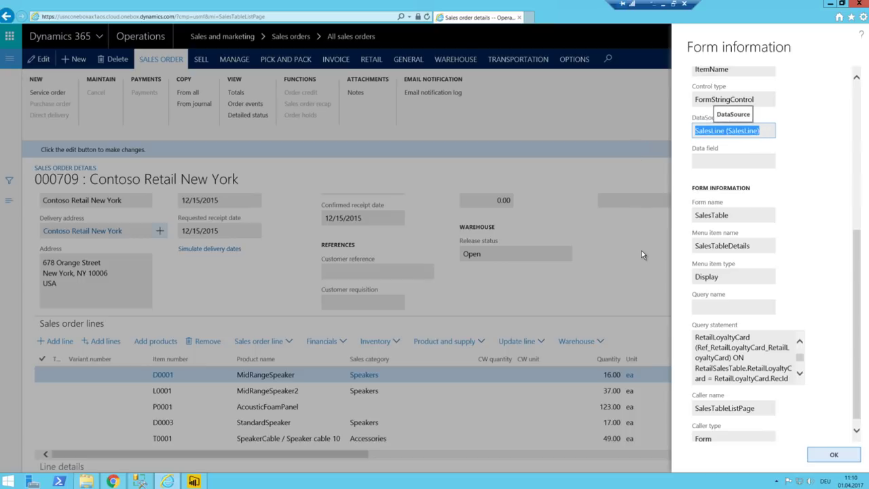
{"action": "scroll", "coordinate": [759, 184], "scroll_direction": "up", "scroll_amount": 2}
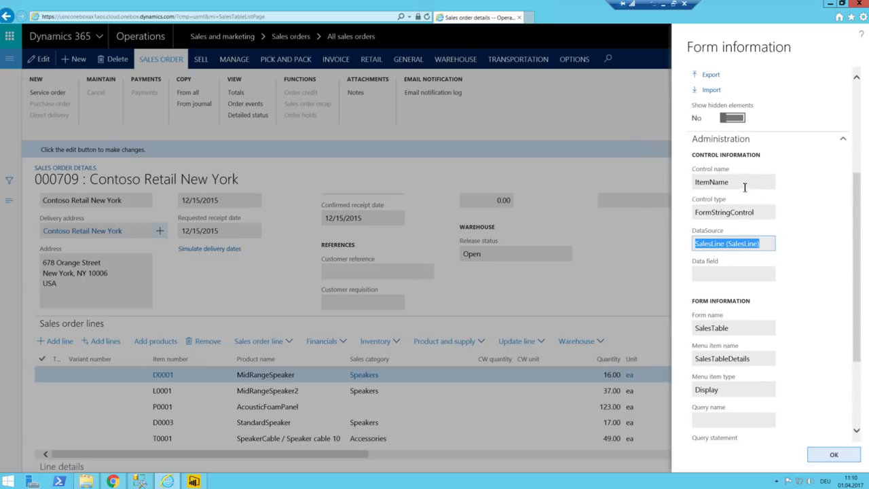
{"action": "double_click", "coordinate": [749, 328]}
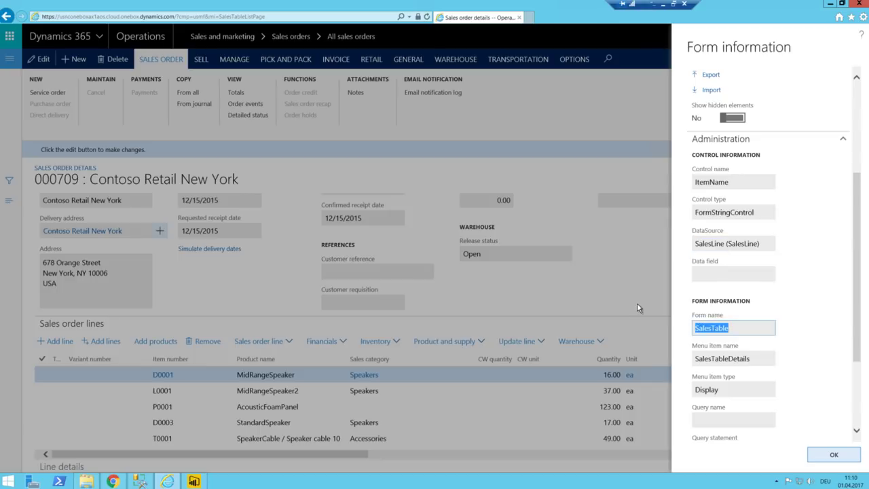
Check the DataSource entry for the Product name field and close the form information
{"action": "left_click", "coordinate": [725, 242]}
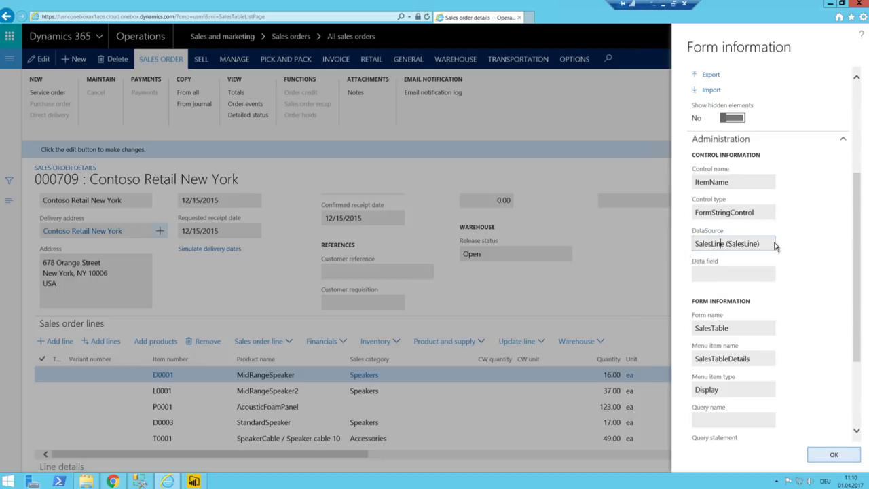
{"action": "left_click_drag", "start_coordinate": [770, 244], "coordinate": [670, 246]}
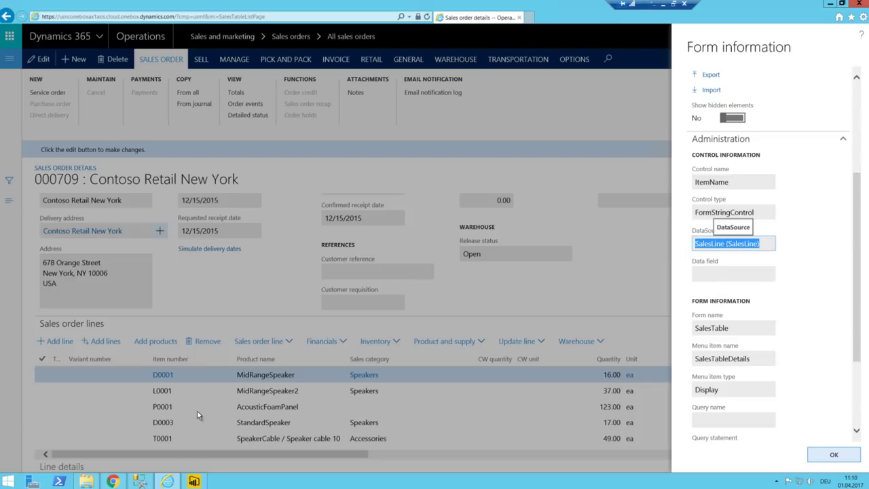
{"action": "left_click", "coordinate": [749, 243]}
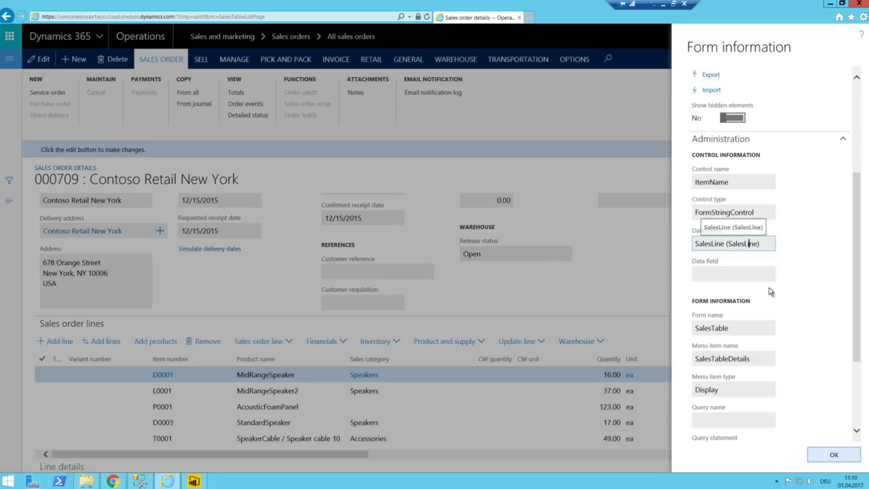
{"action": "left_click", "coordinate": [820, 452]}
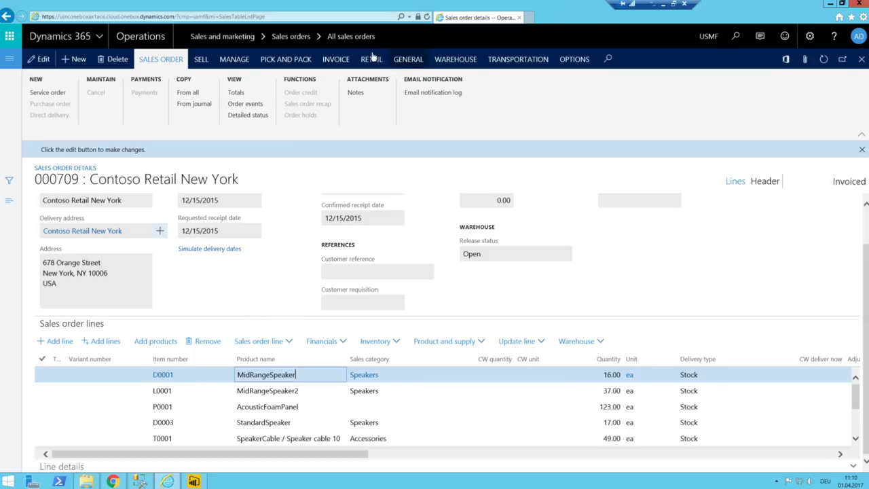
Open the invoice journal of the Contoso Retail New York sales order and show the details of invoice CIV-000700
{"action": "left_click", "coordinate": [336, 60]}
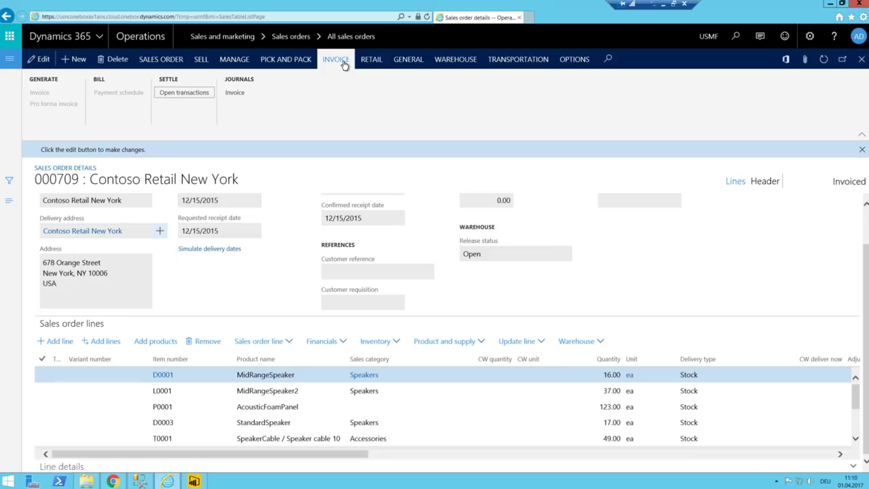
{"action": "left_click", "coordinate": [238, 94]}
{"action": "left_click", "coordinate": [231, 94]}
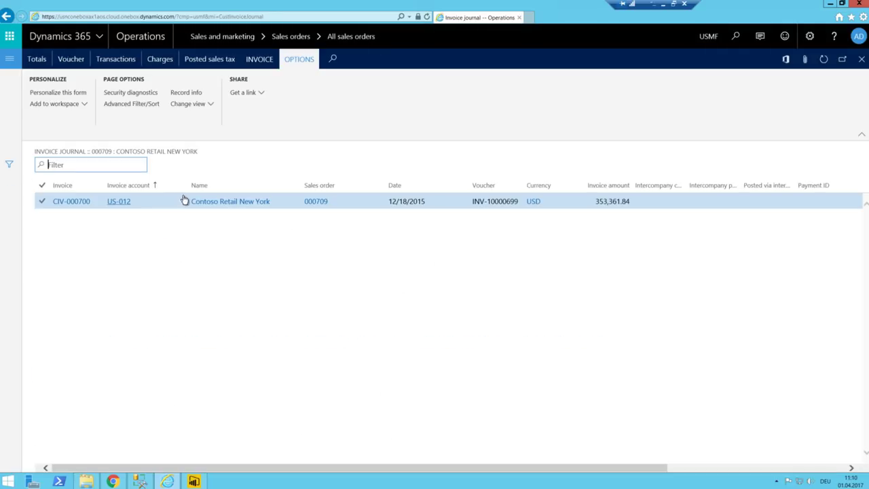
{"action": "left_click", "coordinate": [73, 201]}
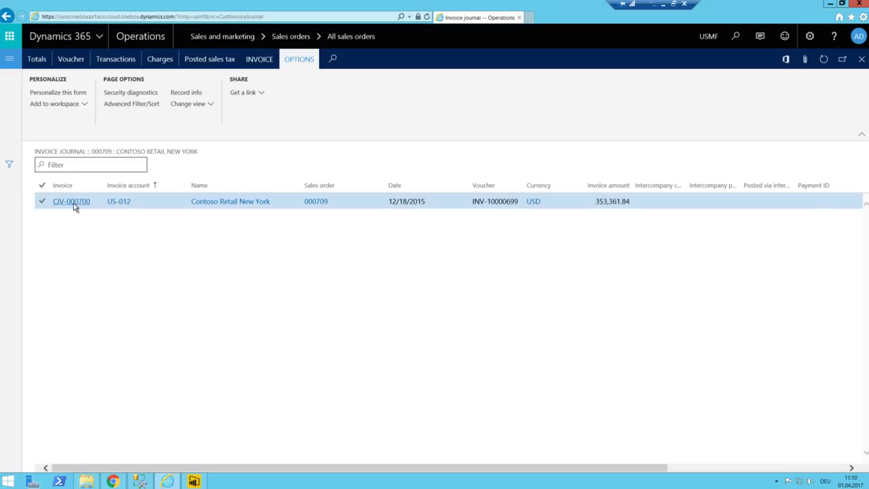
{"action": "left_click", "coordinate": [73, 203]}
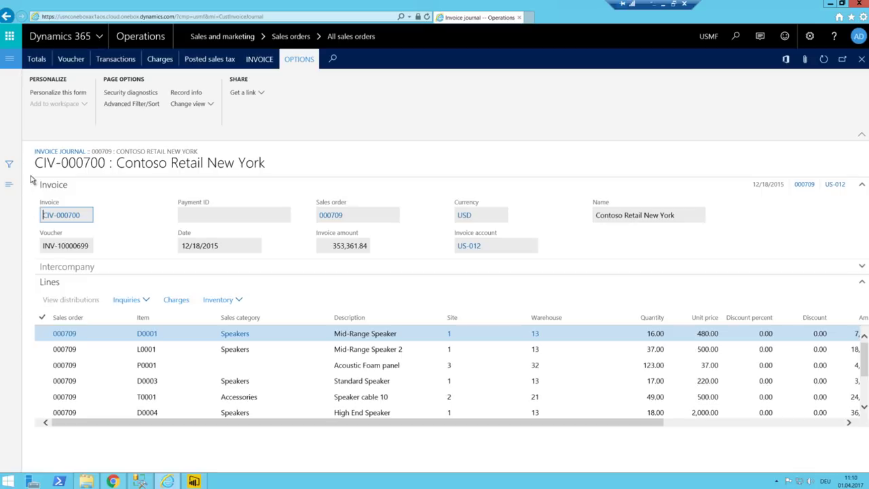
Open the form information for the Description field of the Mid-Range Speaker invoice line and expand its administration details
{"action": "left_click", "coordinate": [351, 333]}
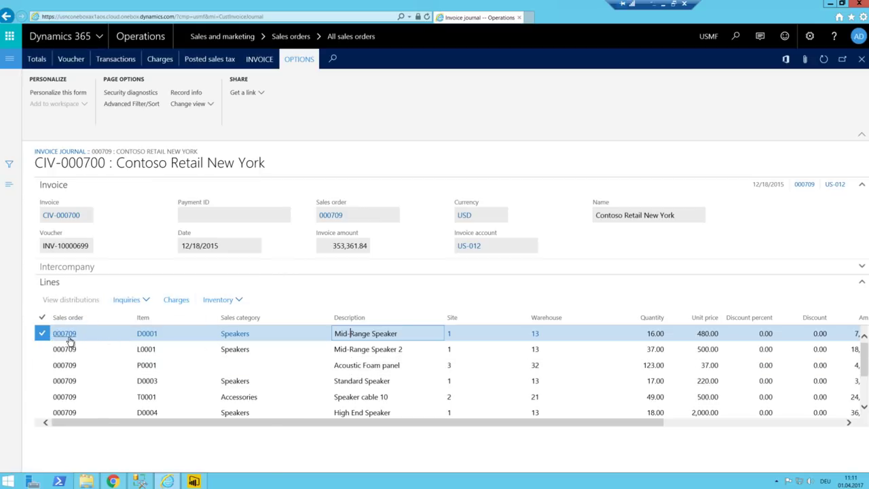
{"action": "right_click", "coordinate": [375, 336]}
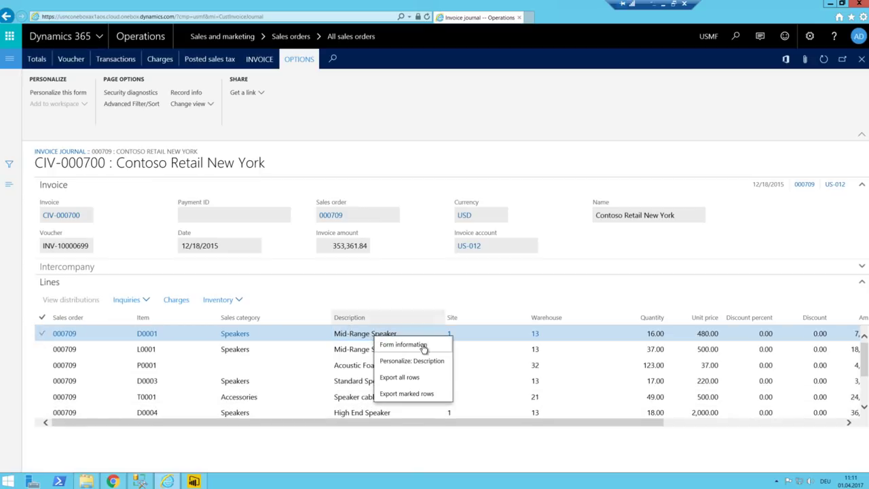
{"action": "mouse_move", "coordinate": [414, 349]}
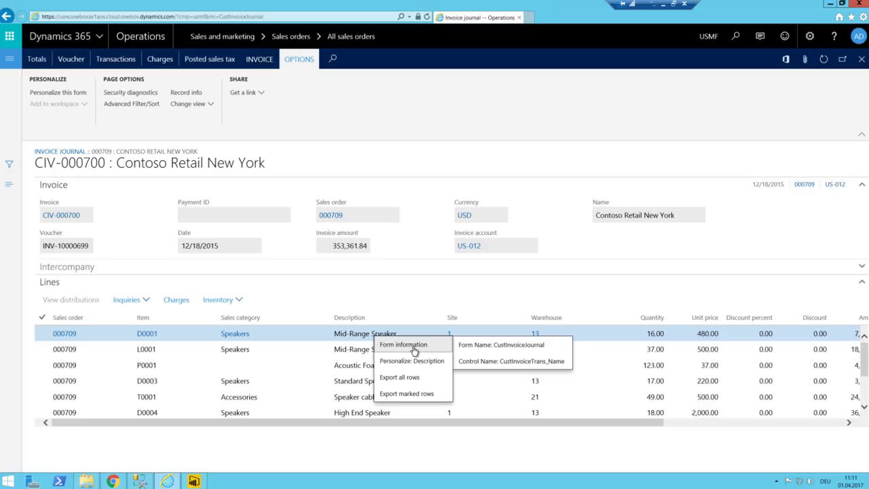
{"action": "left_click", "coordinate": [499, 346]}
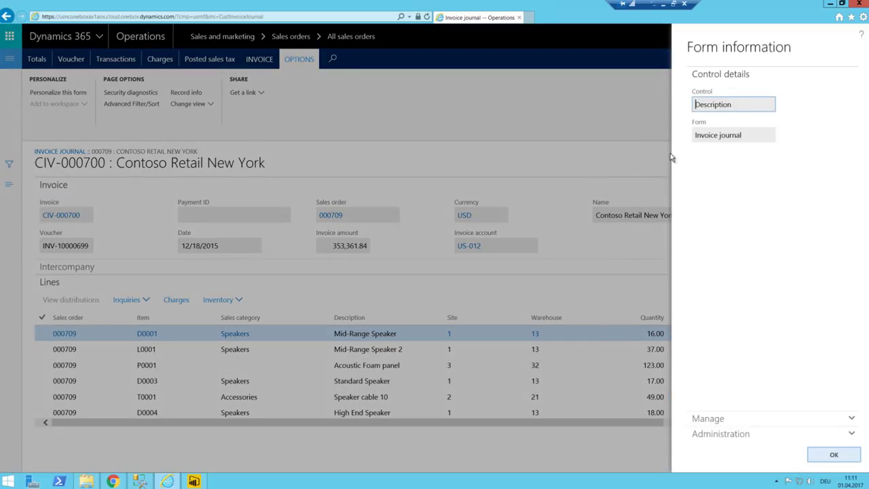
{"action": "left_click", "coordinate": [723, 433]}
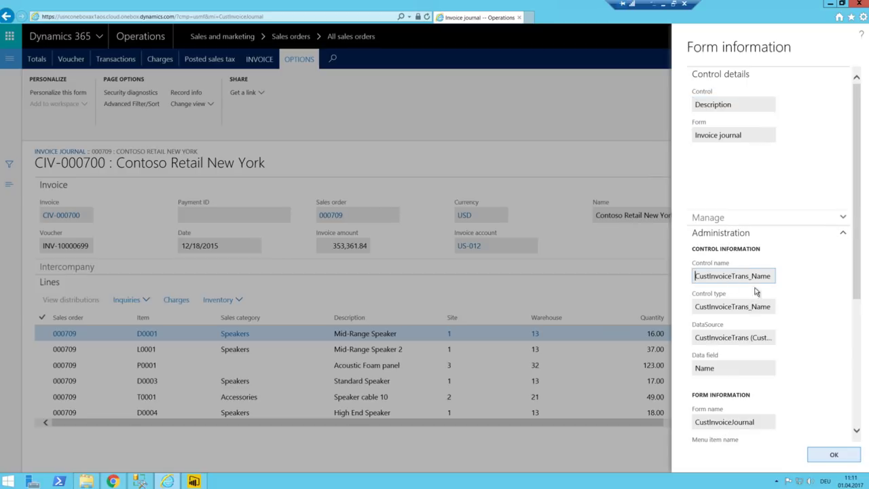
Examine the DataSource entry behind the invoice line's Description field and close the form information
{"action": "left_click", "coordinate": [731, 340]}
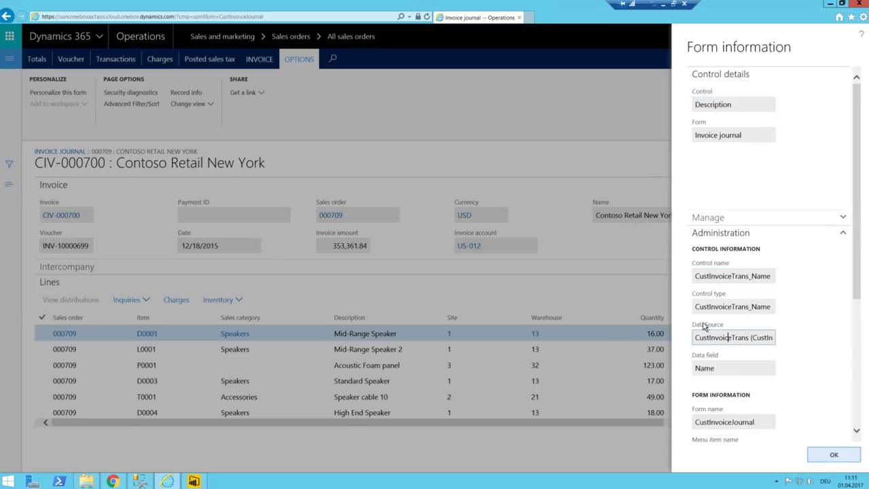
{"action": "left_click_drag", "start_coordinate": [750, 339], "coordinate": [677, 344]}
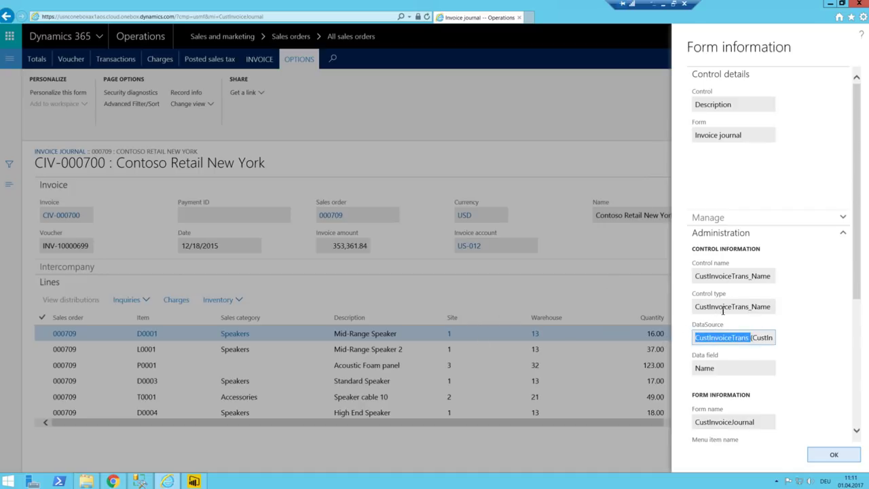
{"action": "left_click", "coordinate": [730, 332]}
{"action": "left_click_drag", "start_coordinate": [749, 337], "coordinate": [585, 346]}
{"action": "left_click", "coordinate": [746, 334]}
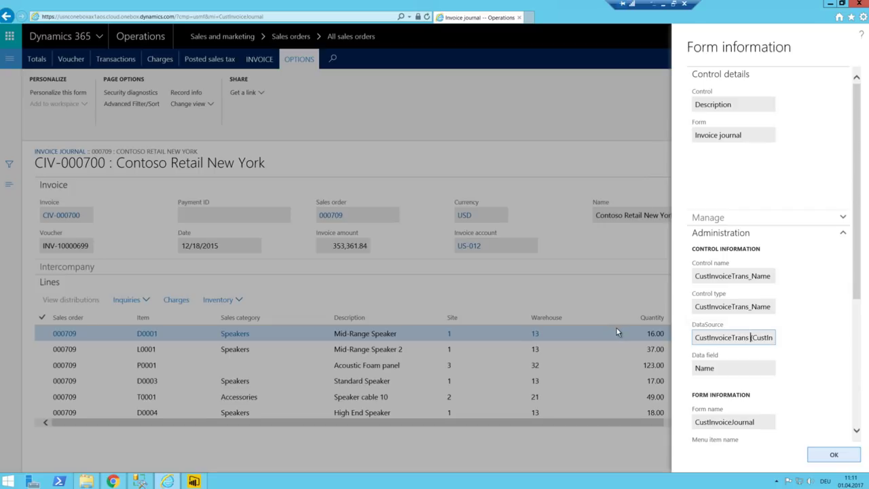
{"action": "key", "text": "Escape"}
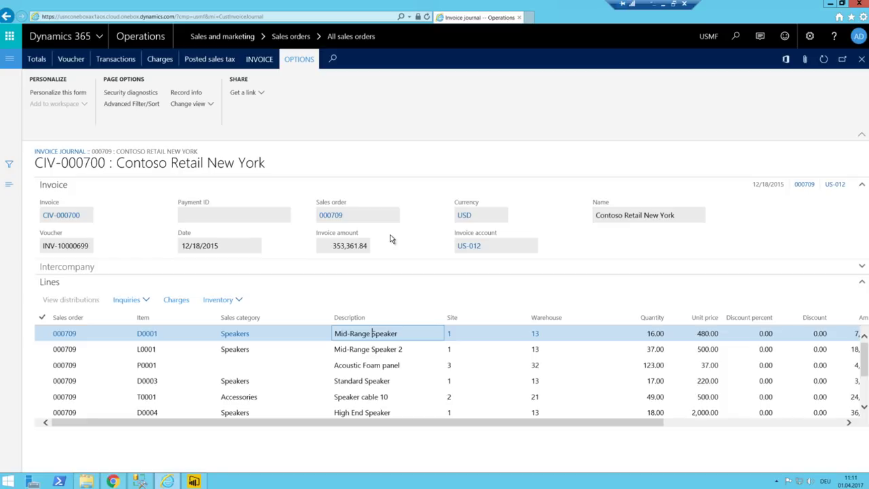
Switch to Chrome and look at the Table Browser Caller extension in Dynamics 365 and the D365Ops Tip #1 article about it
{"action": "left_click", "coordinate": [114, 481]}
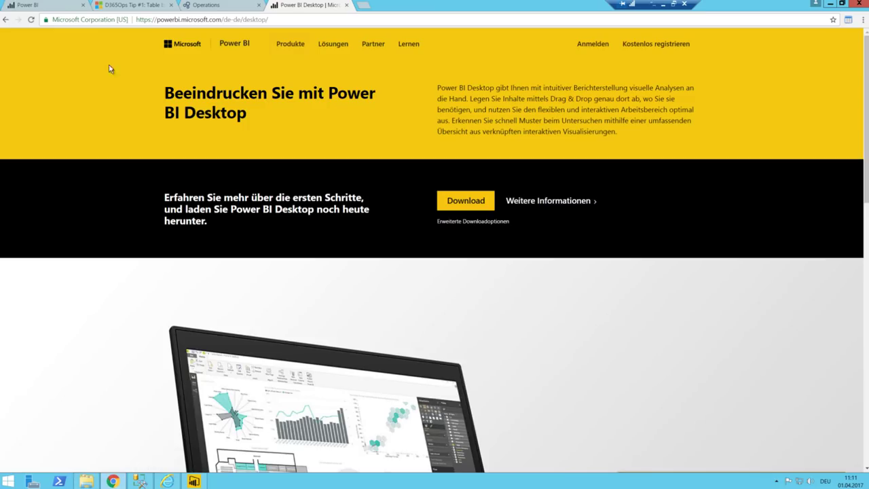
{"action": "left_click", "coordinate": [206, 5]}
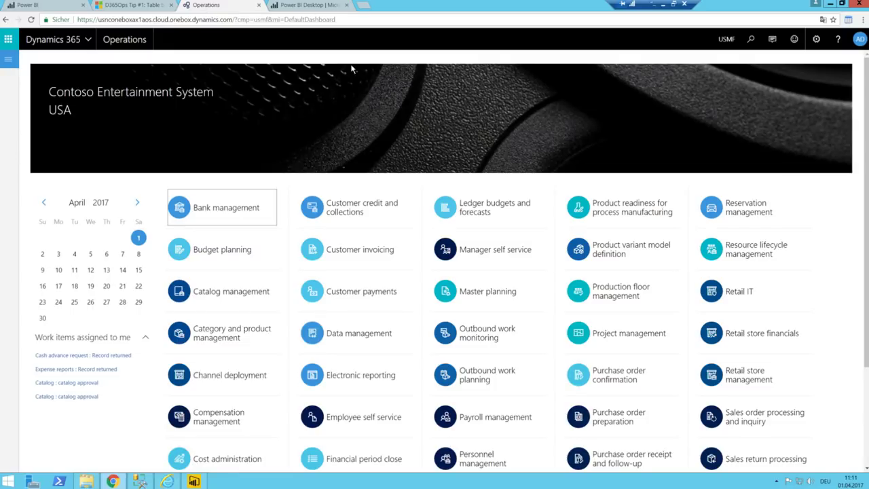
{"action": "left_click", "coordinate": [849, 21]}
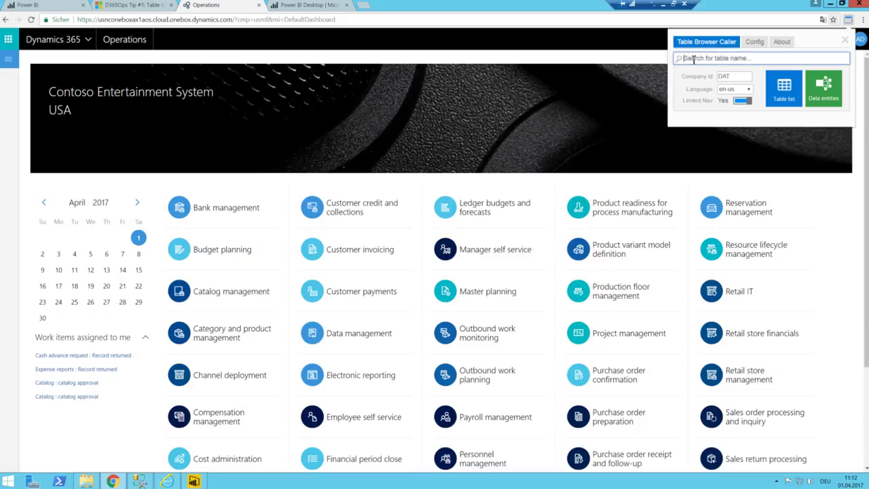
{"action": "left_click", "coordinate": [146, 5]}
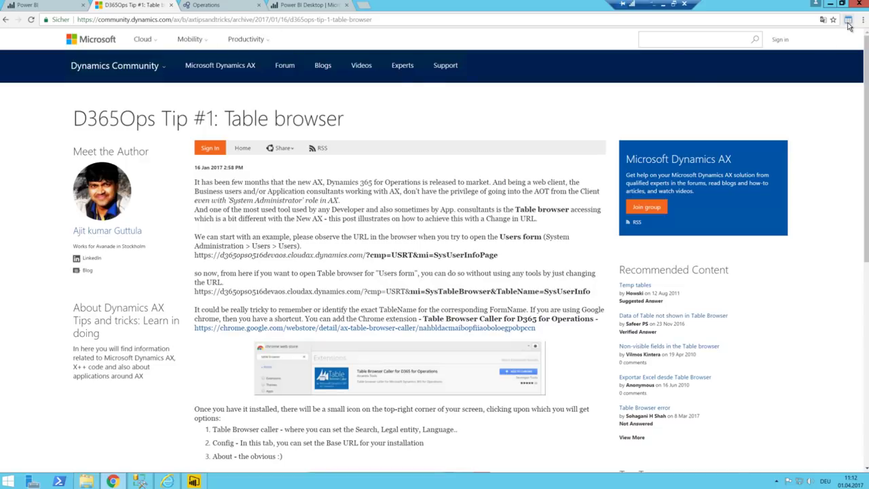
{"action": "left_click", "coordinate": [221, 5]}
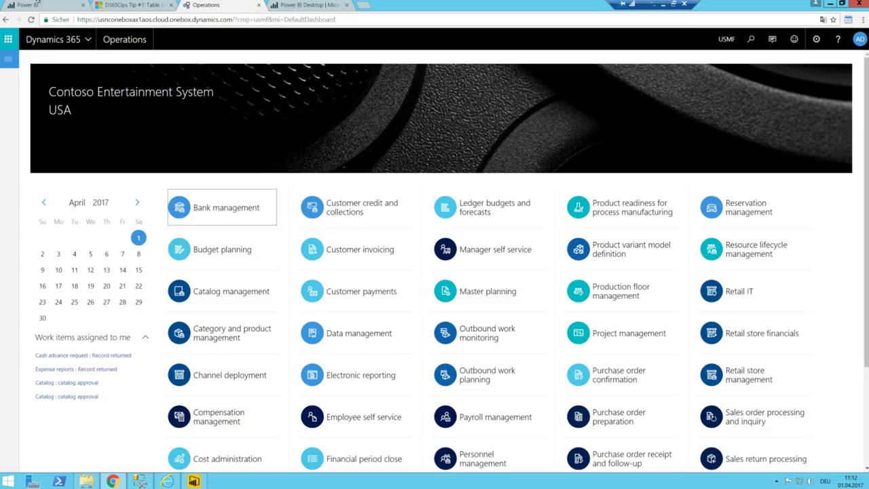
Open the table list from the Table Browser Caller extension and decline the page translation
{"action": "left_click", "coordinate": [850, 24]}
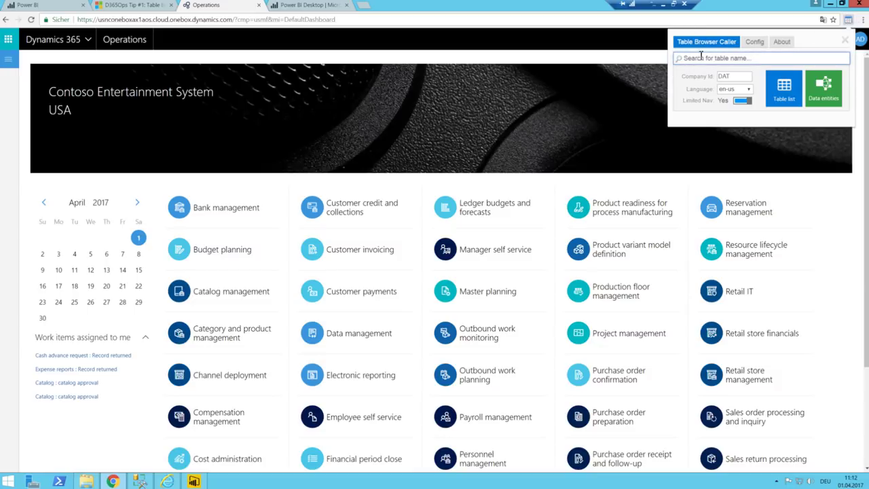
{"action": "left_click", "coordinate": [787, 95]}
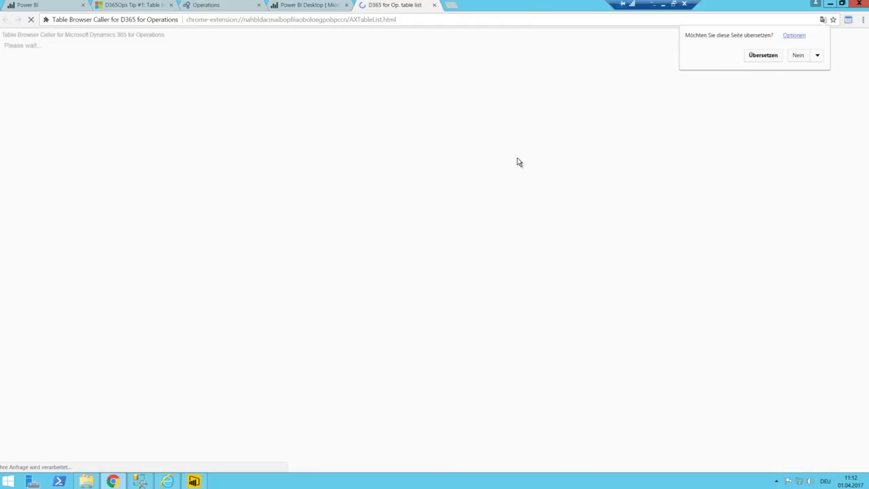
{"action": "left_click", "coordinate": [798, 56]}
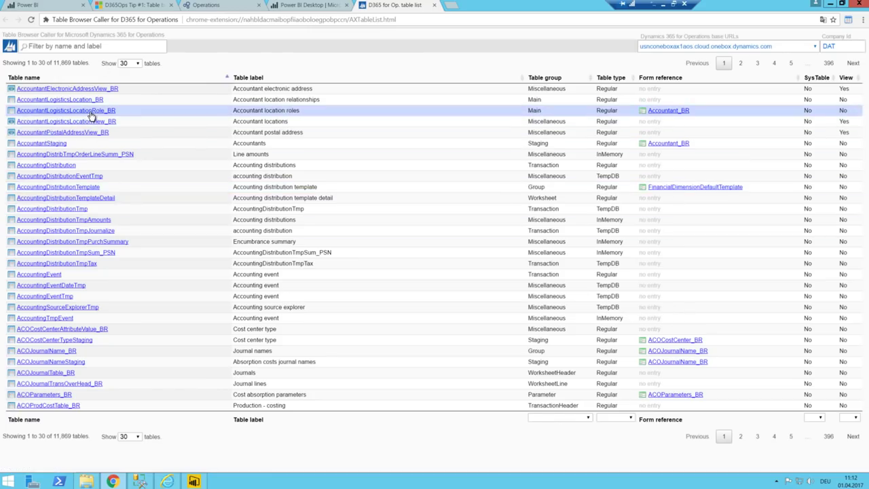
Filter the table list by the name custinvoicetrans
{"action": "left_click", "coordinate": [87, 48]}
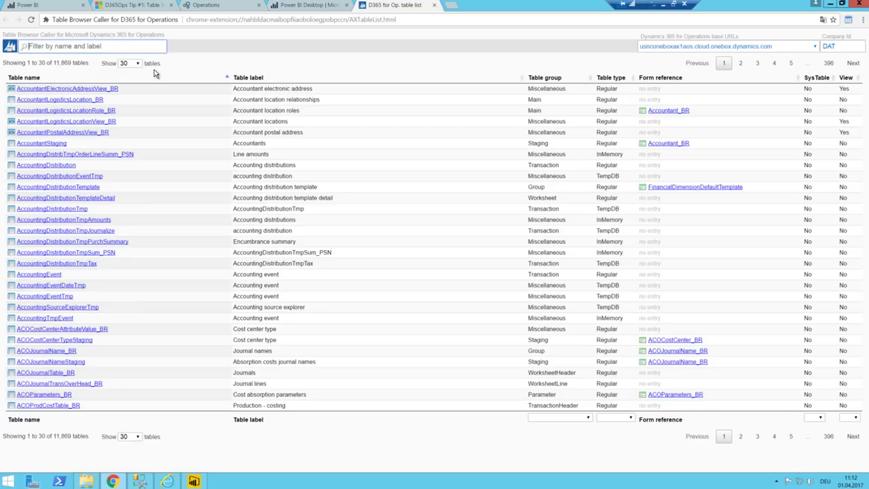
{"action": "type", "text": "cus5"}
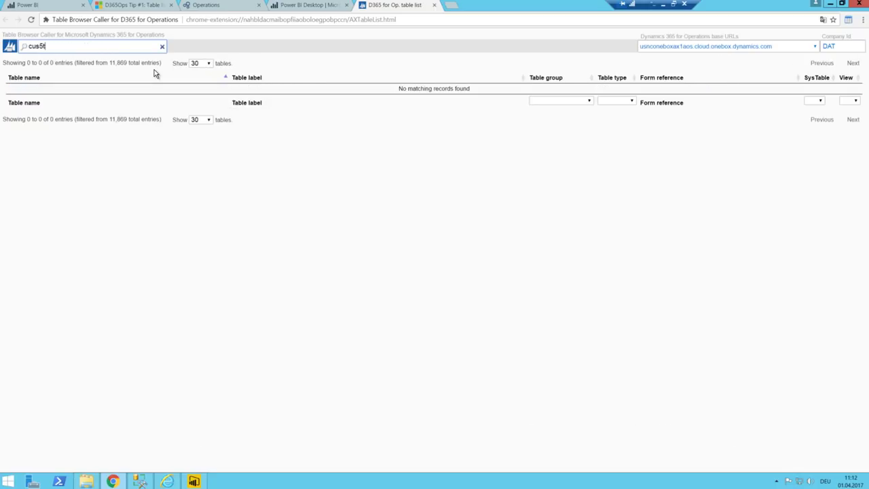
{"action": "key", "text": "BackSpace"}
{"action": "type", "text": "tinvoicetrans"}
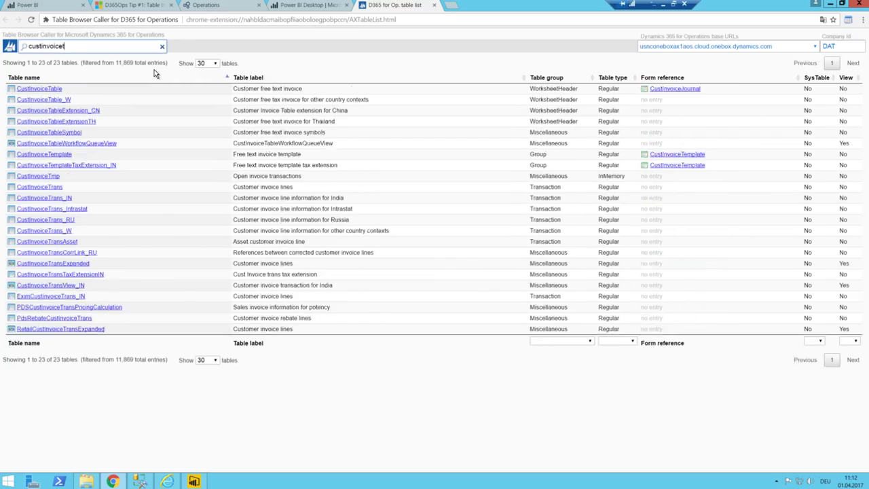
Open the CustInvoiceTrans table in the table browser, dismiss the translation offer, check the company and close the page again
{"action": "left_click", "coordinate": [41, 90]}
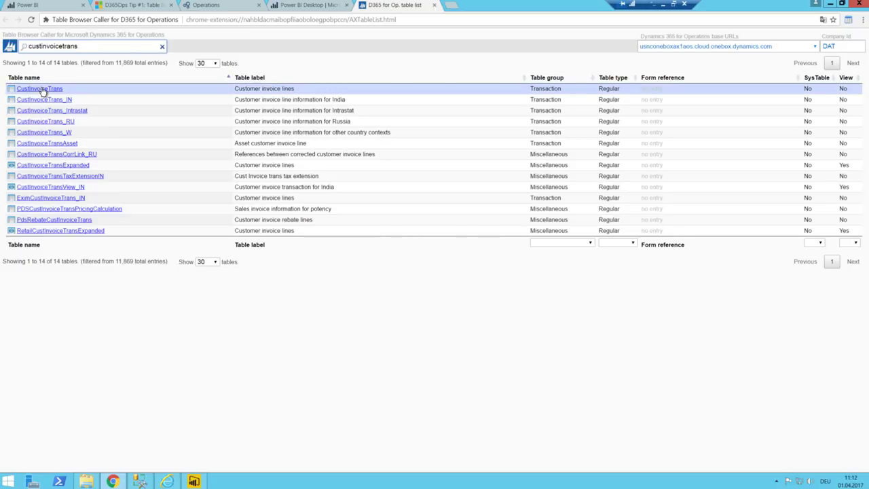
{"action": "left_click", "coordinate": [41, 89]}
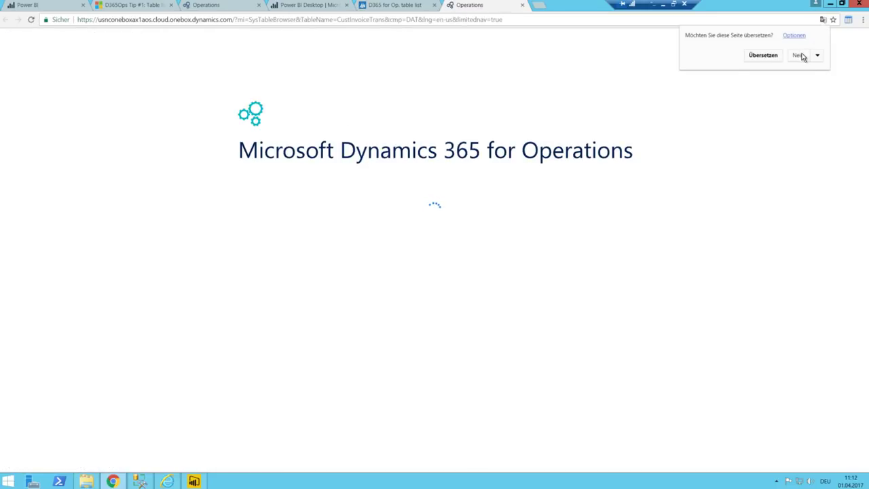
{"action": "left_click", "coordinate": [819, 56]}
{"action": "left_click", "coordinate": [791, 70]}
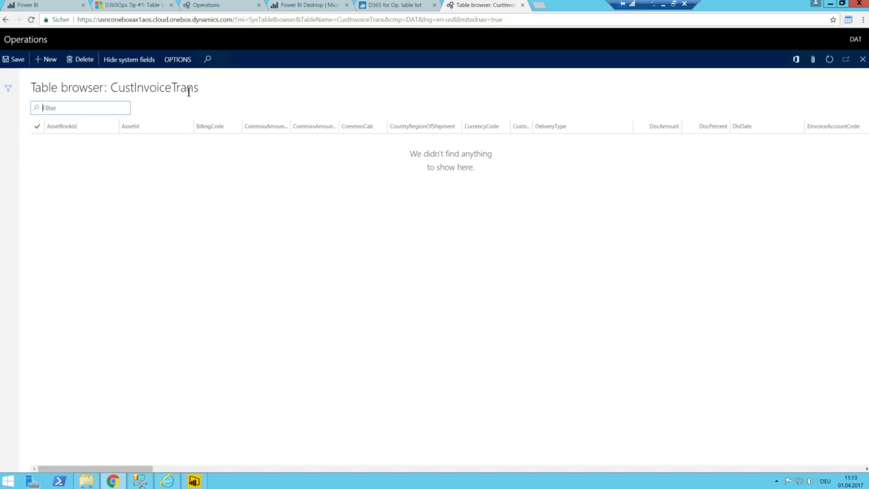
{"action": "left_click", "coordinate": [854, 41]}
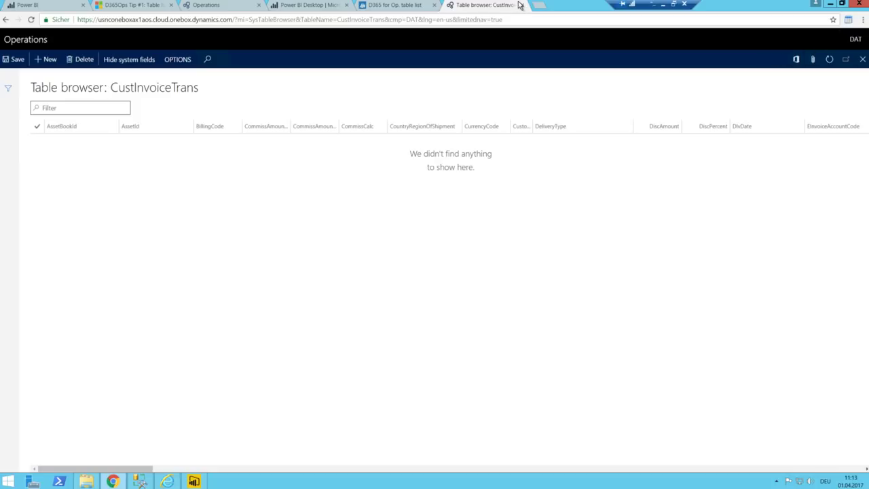
{"action": "left_click", "coordinate": [522, 6]}
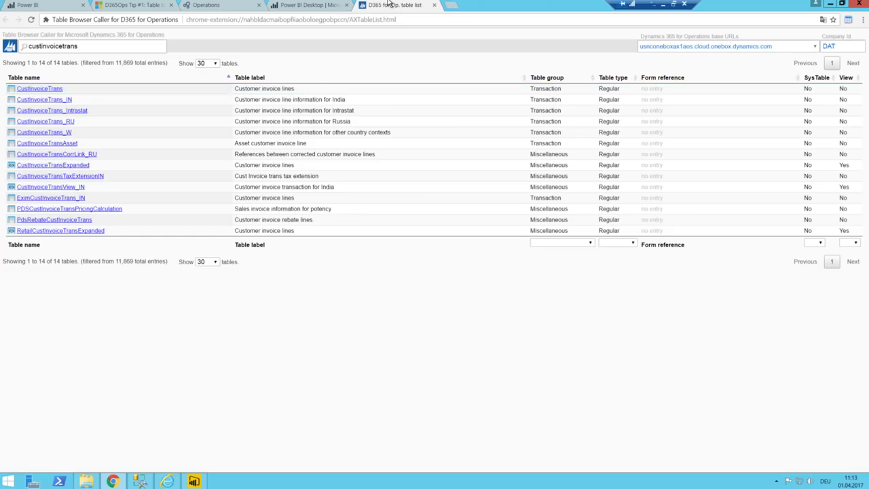
Try to open the CustInvoiceTrans table for company usfm, comparing the ID with the Operations dashboard, and close the resulting page
{"action": "left_click", "coordinate": [860, 46]}
{"action": "left_click_drag", "start_coordinate": [860, 46], "coordinate": [760, 48]}
{"action": "type", "text": "usfm"}
{"action": "left_click", "coordinate": [216, 5]}
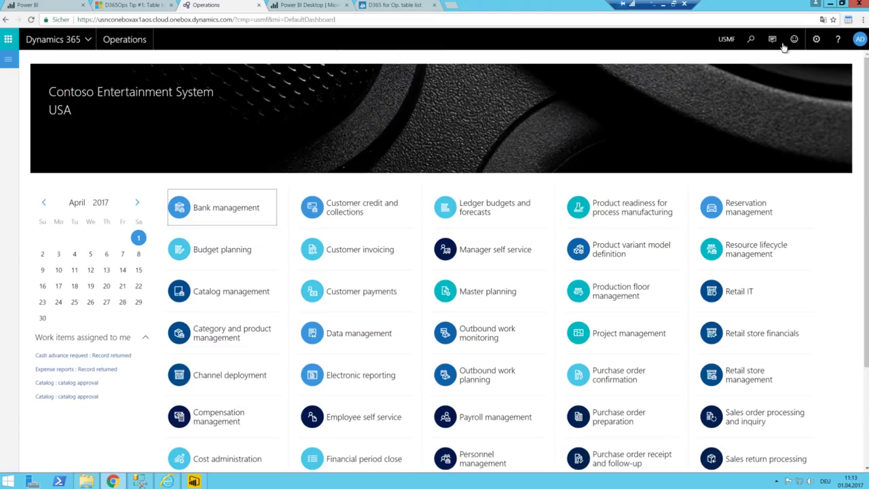
{"action": "key", "text": "ctrl+Tab"}
{"action": "key", "text": "ctrl+Tab"}
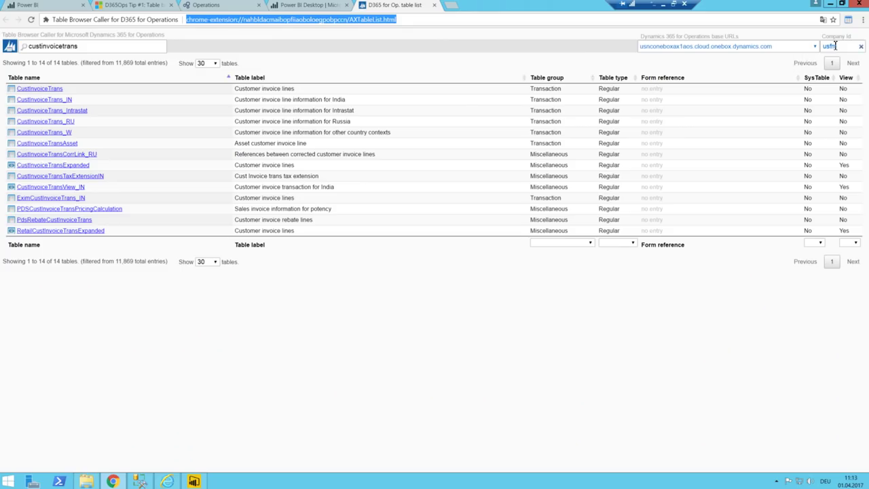
{"action": "left_click", "coordinate": [43, 88]}
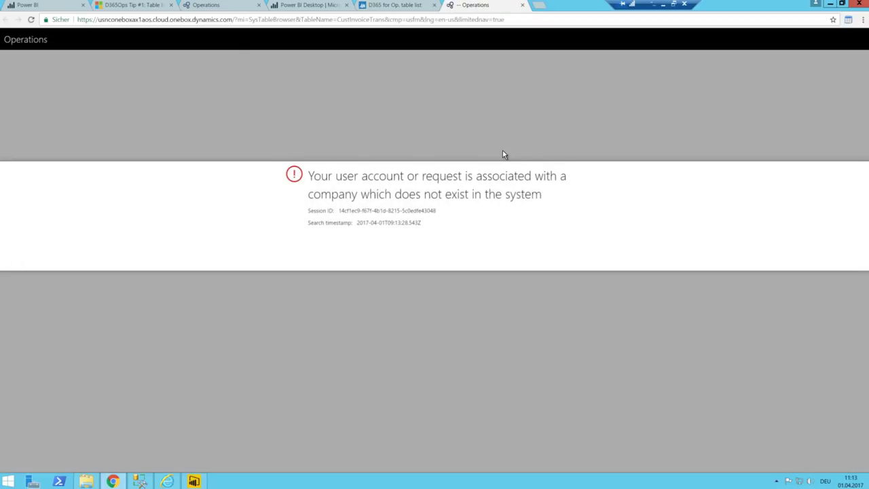
{"action": "left_click", "coordinate": [522, 5]}
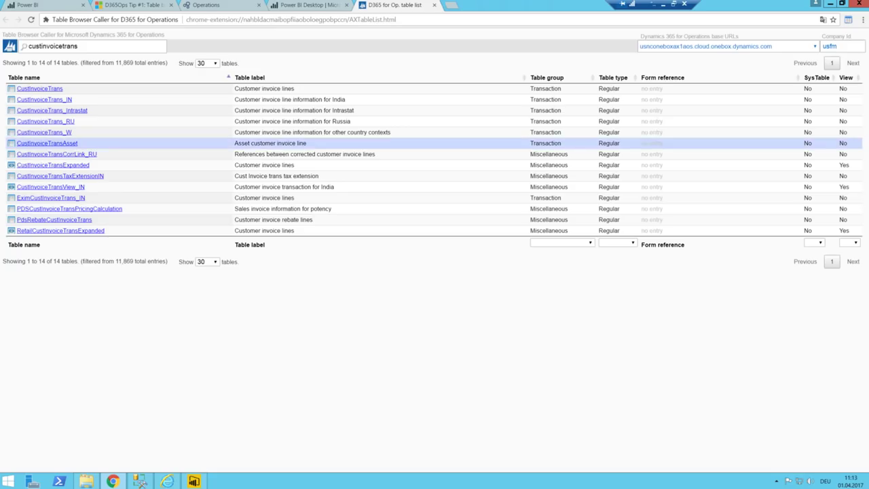
Set the company ID to USMF, open the CustInvoiceTrans table in the table browser and look through its columns
{"action": "double_click", "coordinate": [830, 47]}
{"action": "key", "text": "BackSpace"}
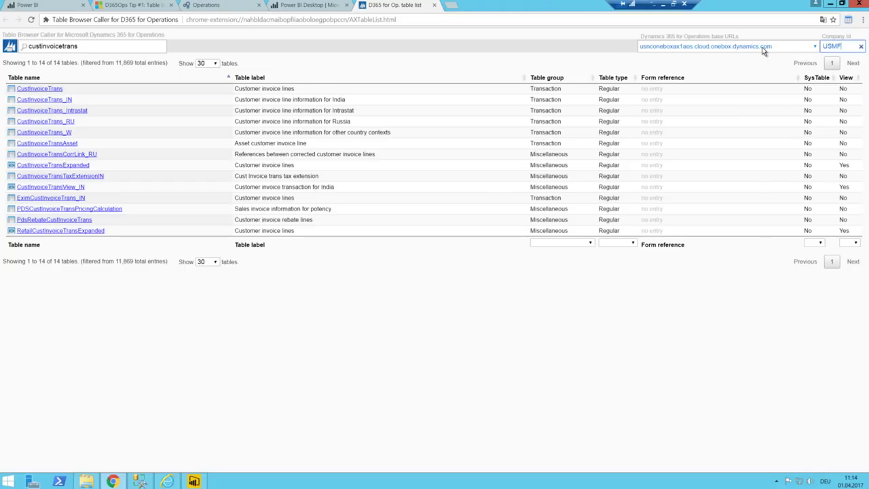
{"action": "left_click", "coordinate": [39, 91]}
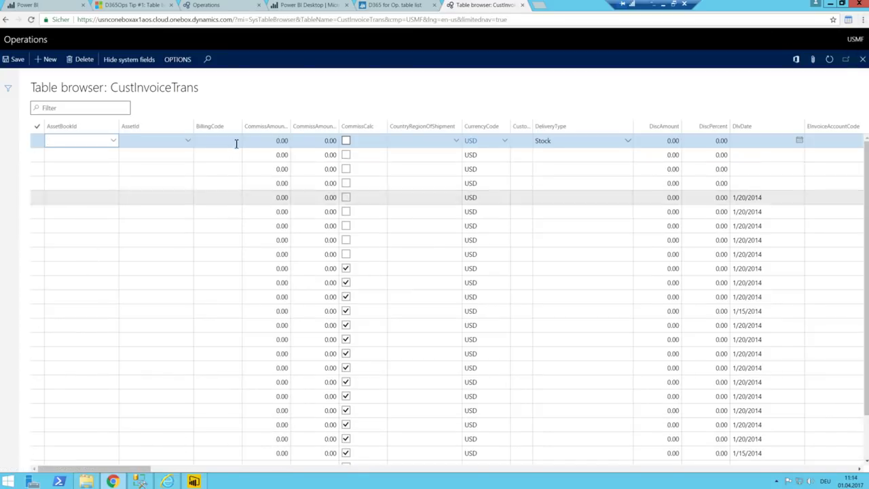
{"action": "left_click", "coordinate": [280, 141]}
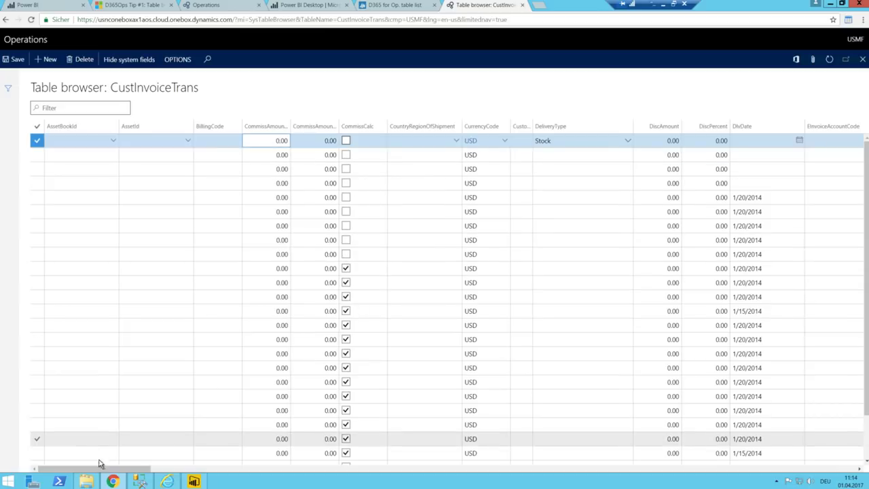
{"action": "left_click_drag", "start_coordinate": [93, 473], "coordinate": [54, 459]}
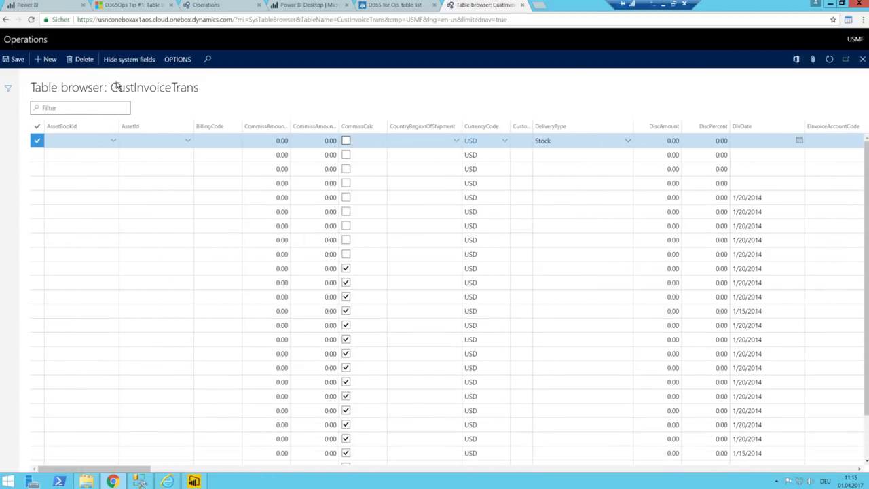
Copy the table name CustInvoiceTrans, find it in the Navigator of Power BI Desktop and load the CUSTINVOICETRANS table
{"action": "double_click", "coordinate": [142, 94]}
{"action": "key", "text": "ctrl+c"}
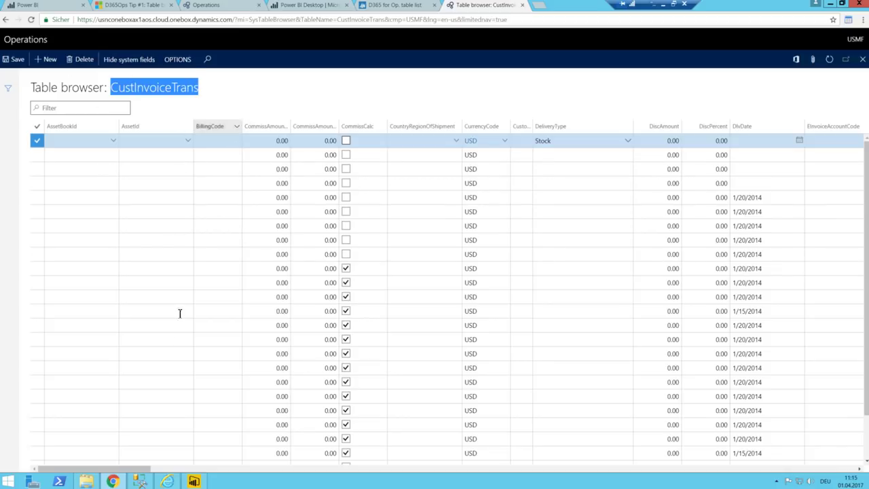
{"action": "left_click", "coordinate": [193, 482]}
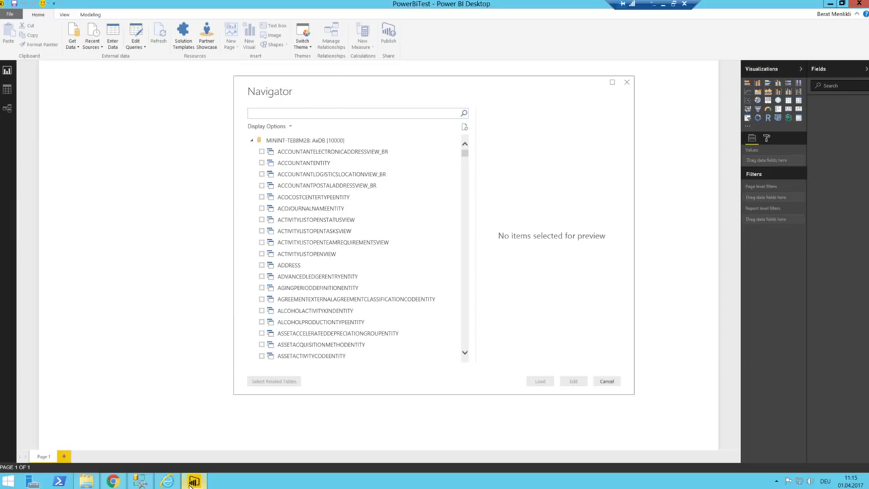
{"action": "left_click", "coordinate": [277, 113]}
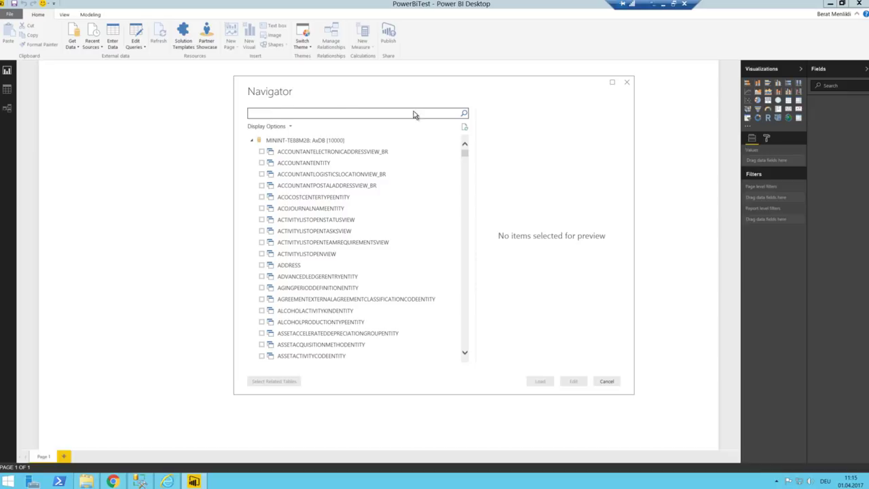
{"action": "key", "text": "ctrl+v"}
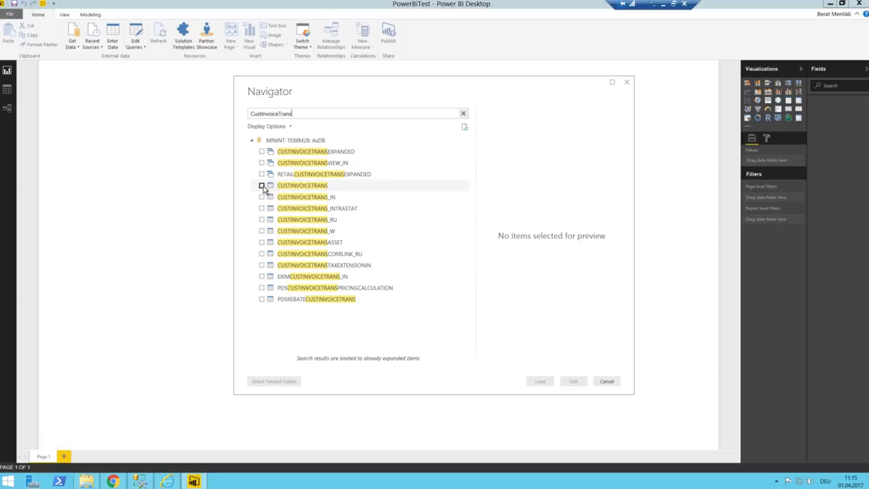
{"action": "left_click", "coordinate": [262, 186]}
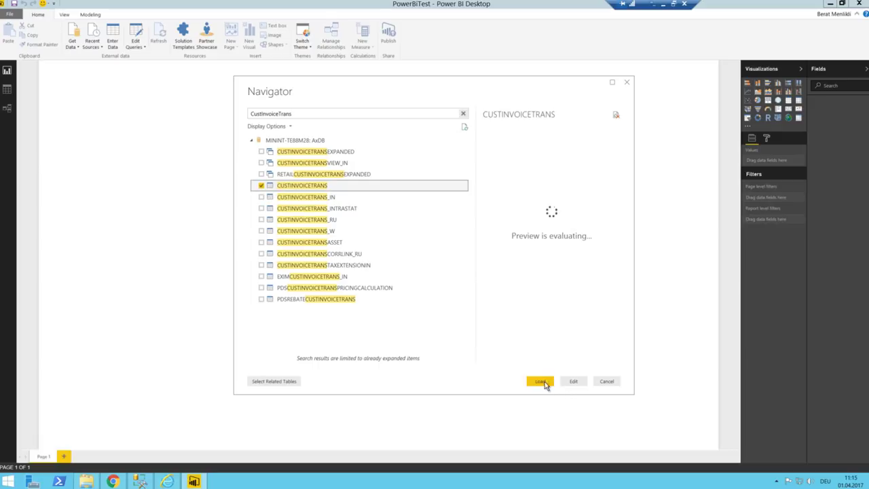
{"action": "left_click", "coordinate": [539, 382]}
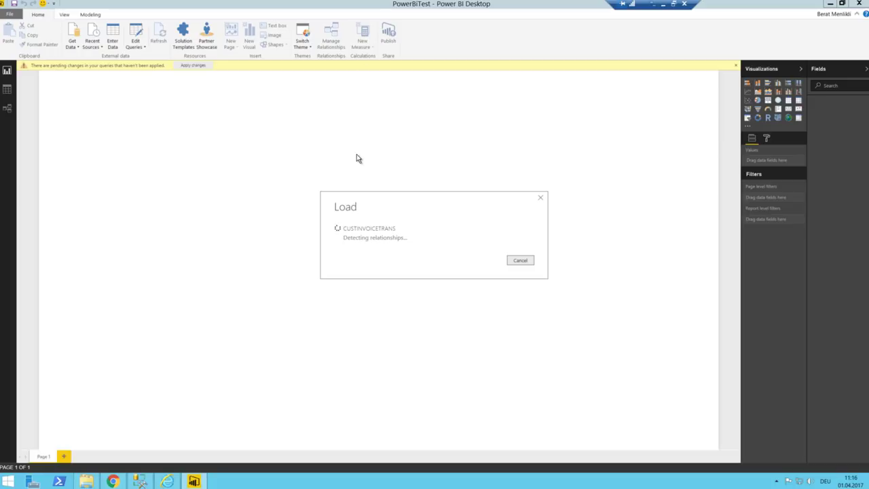
In the relationships view, enlarge the CUSTINVOICETRANS table box to show more fields and place it near the middle of the canvas
{"action": "left_click", "coordinate": [7, 108]}
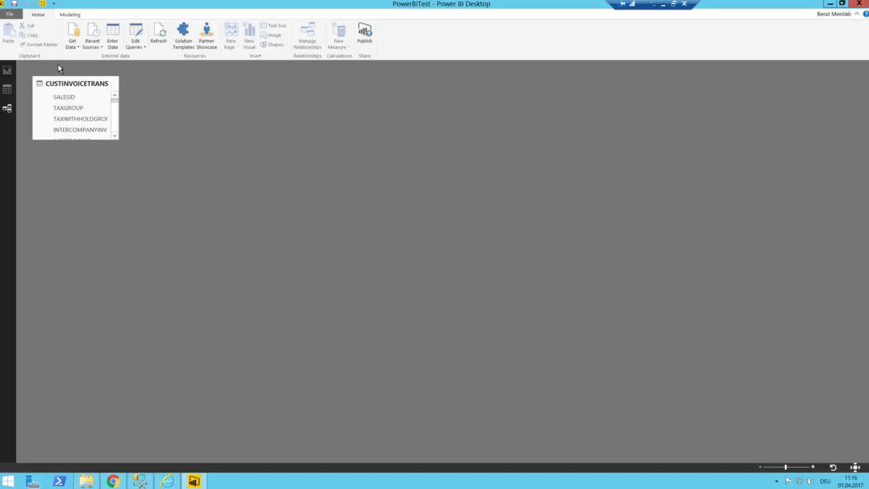
{"action": "left_click_drag", "start_coordinate": [75, 91], "coordinate": [240, 95]}
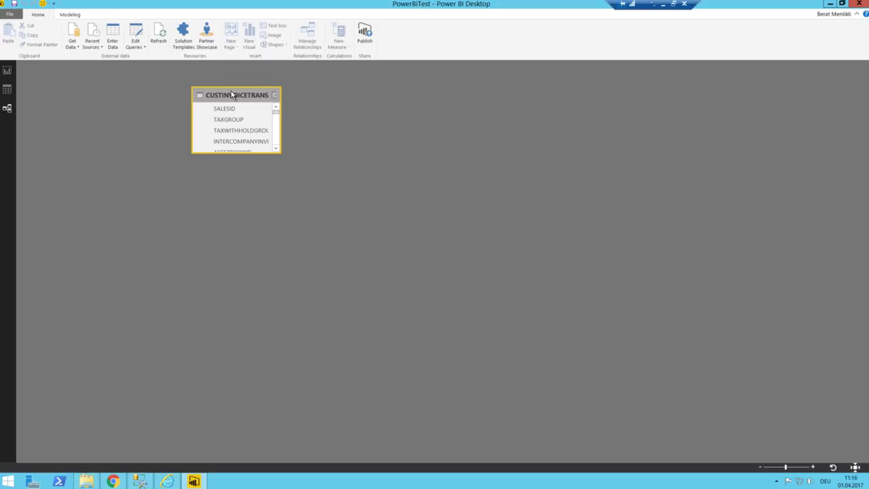
{"action": "left_click_drag", "start_coordinate": [316, 198], "coordinate": [417, 353]}
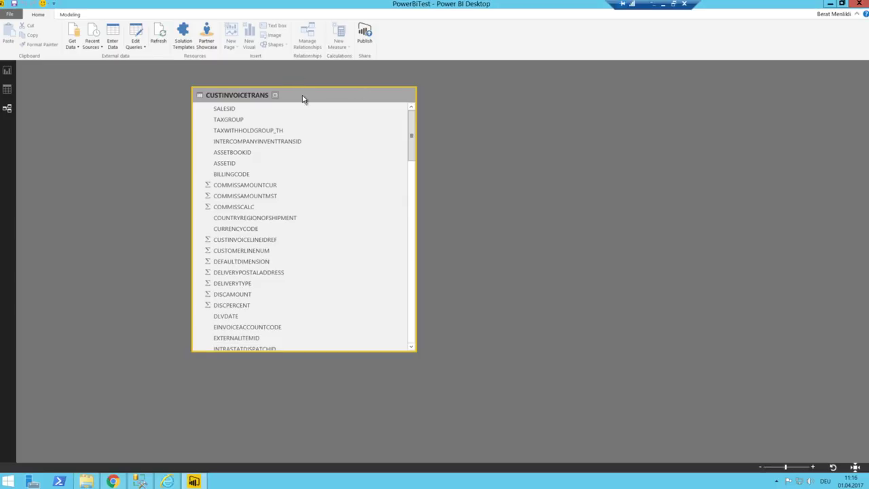
{"action": "left_click_drag", "start_coordinate": [303, 99], "coordinate": [378, 110]}
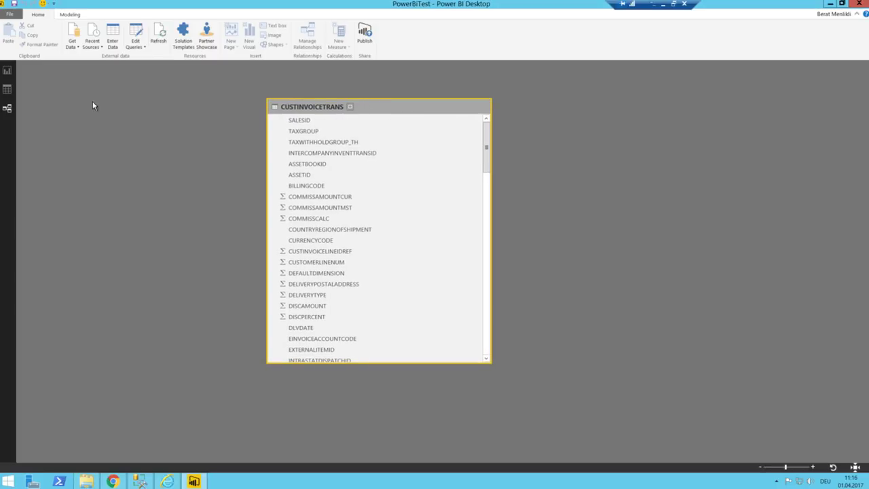
Return to the report view, widen the Visualizations and Fields panes and look through the full CUSTINVOICETRANS field names
{"action": "left_click", "coordinate": [7, 71]}
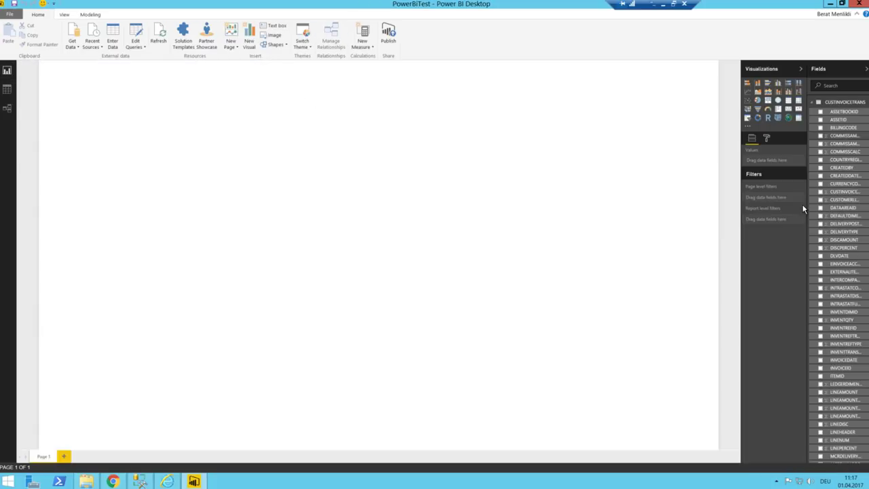
{"action": "left_click_drag", "start_coordinate": [742, 200], "coordinate": [677, 202]}
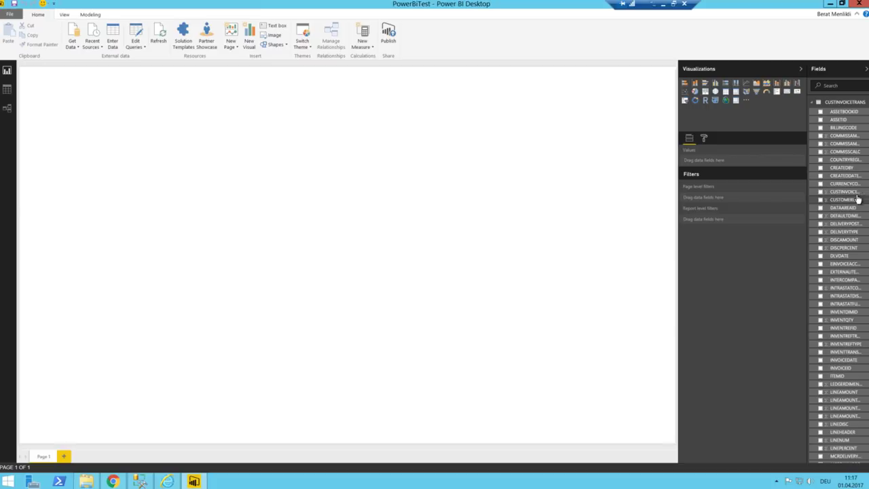
{"action": "left_click_drag", "start_coordinate": [805, 202], "coordinate": [750, 204]}
{"action": "scroll", "coordinate": [801, 285], "scroll_direction": "down", "scroll_amount": 8}
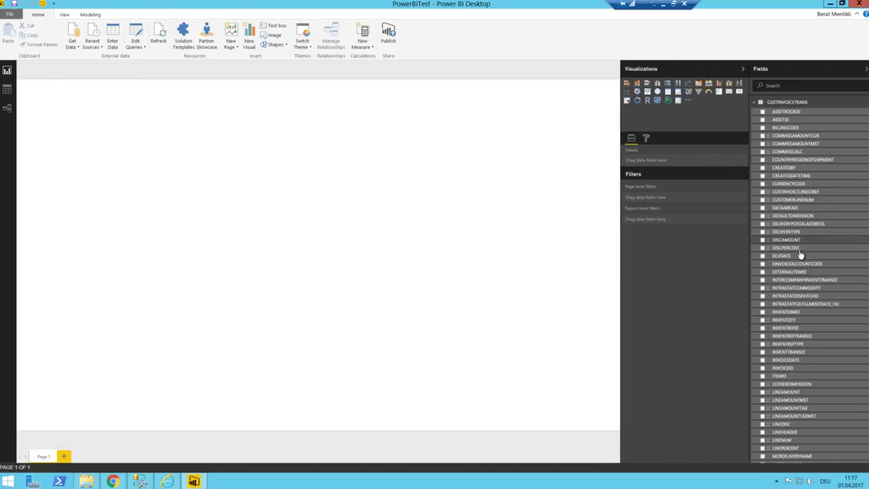
{"action": "scroll", "coordinate": [803, 360], "scroll_direction": "down", "scroll_amount": 8}
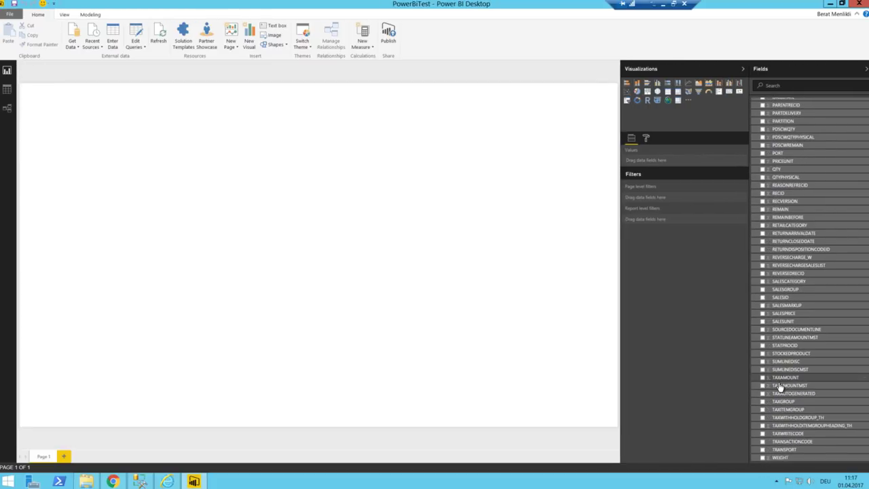
{"action": "scroll", "coordinate": [803, 353], "scroll_direction": "up", "scroll_amount": 20}
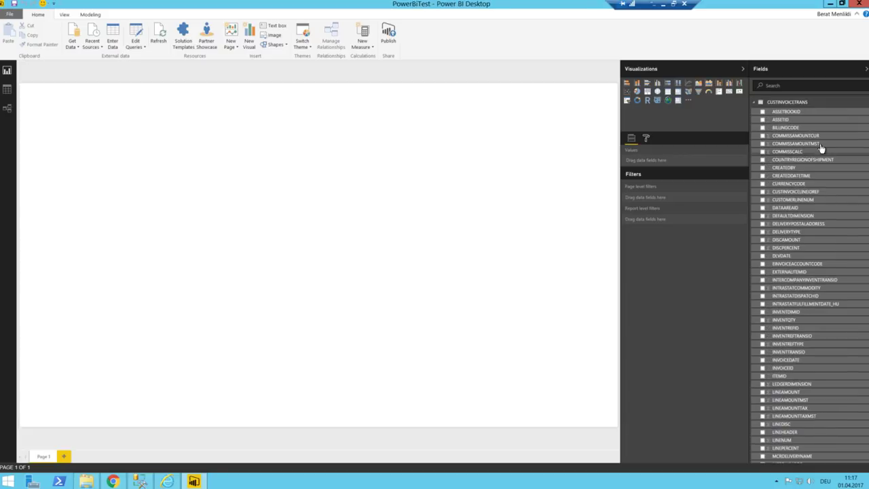
Create a table visual listing LINEAMOUNTMST by DATAAREAID and deselect it
{"action": "left_click", "coordinate": [762, 209]}
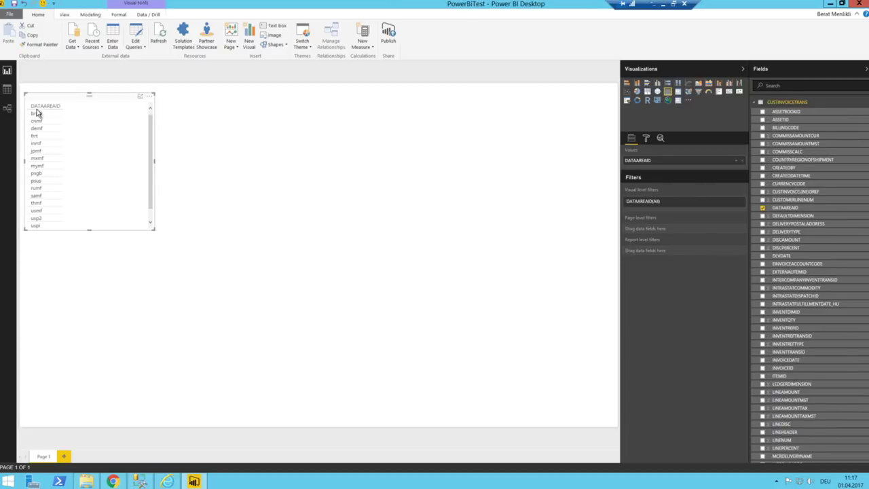
{"action": "left_click", "coordinate": [762, 400]}
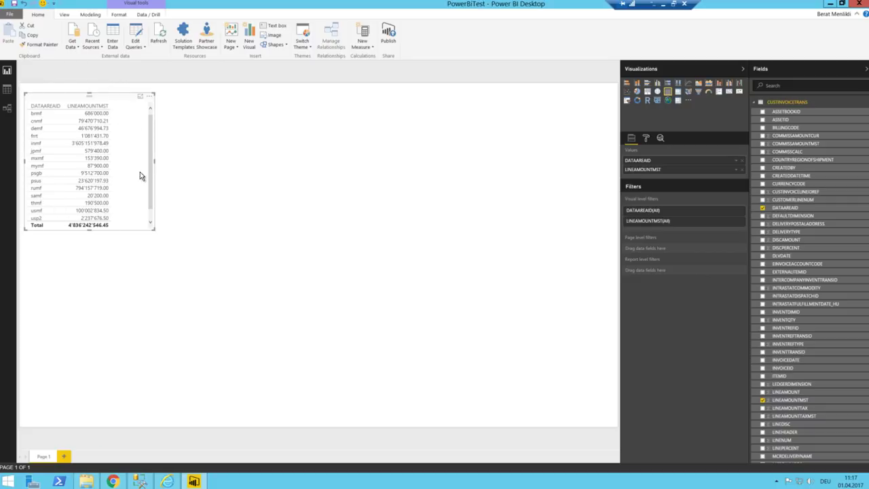
{"action": "left_click", "coordinate": [437, 313]}
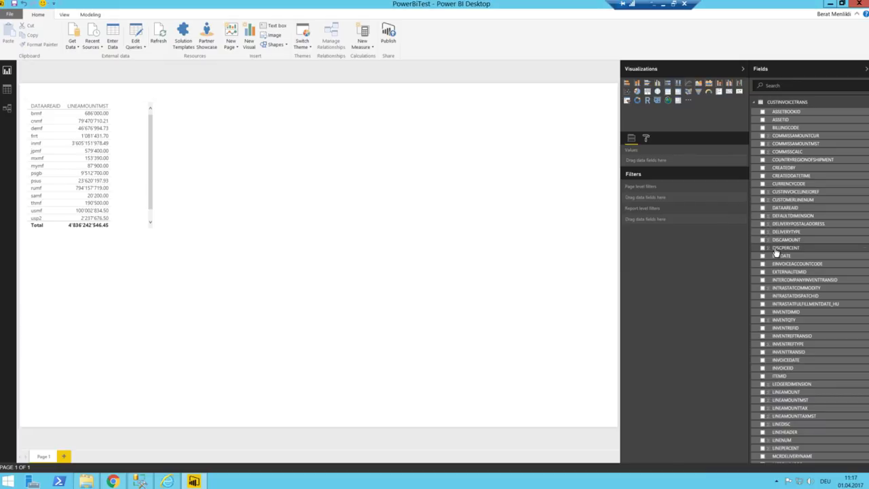
Create a column chart of LINEAMOUNTMST by INVOICEDATE, widen it and place it below the table visual, shifted toward the page's middle
{"action": "left_click", "coordinate": [762, 360]}
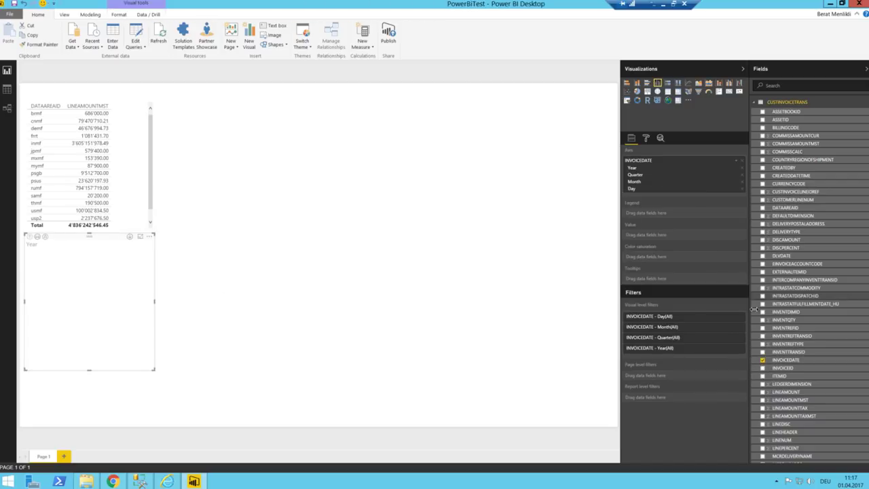
{"action": "left_click", "coordinate": [762, 401]}
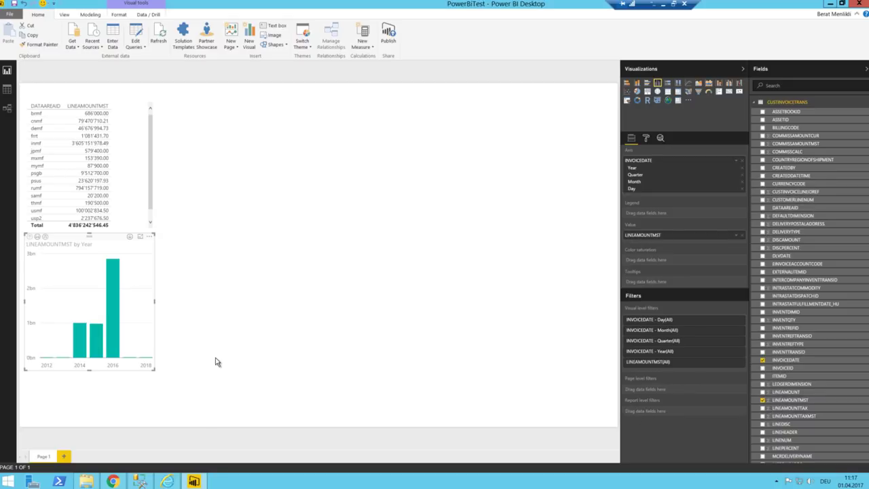
{"action": "left_click_drag", "start_coordinate": [154, 374], "coordinate": [348, 357]}
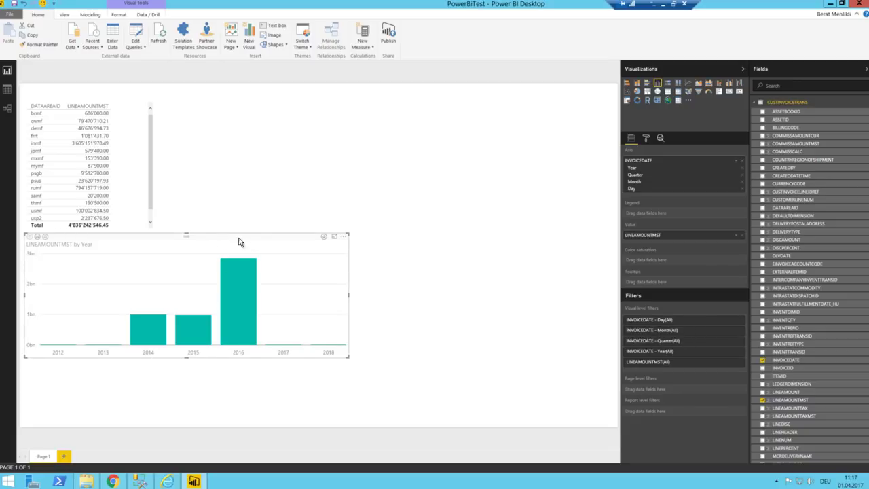
{"action": "left_click_drag", "start_coordinate": [236, 243], "coordinate": [324, 252]}
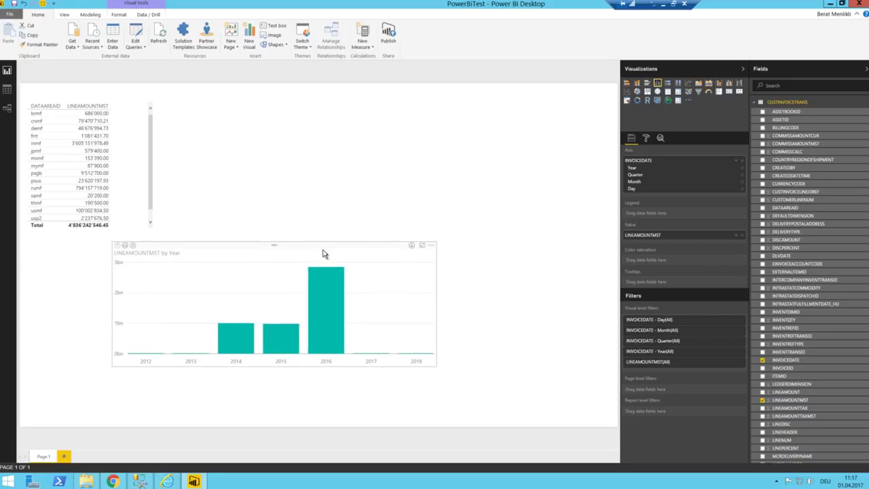
Remove the Quarter level from the chart's INVOICEDATE hierarchy and switch the chart to the Month level
{"action": "left_click", "coordinate": [743, 175]}
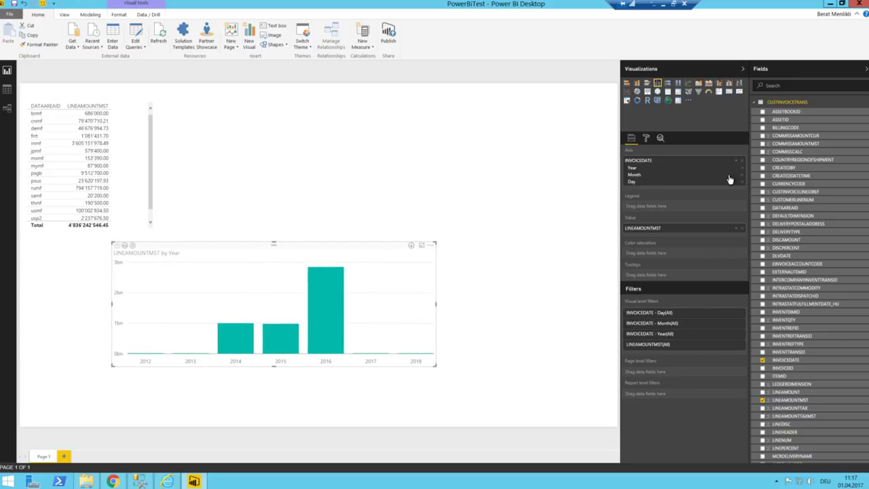
{"action": "left_click", "coordinate": [125, 246]}
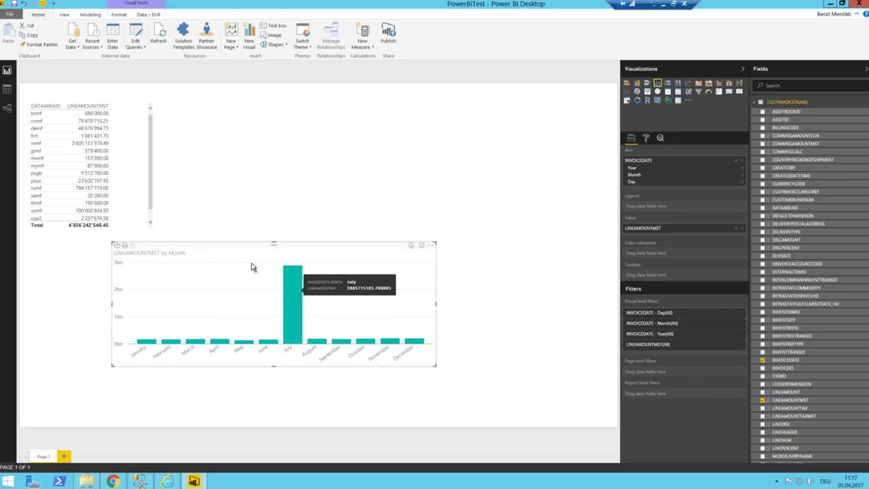
Check the interaction between the visuals by selecting the table, highlighting the July and June columns and clearing the highlight
{"action": "left_click", "coordinate": [99, 140]}
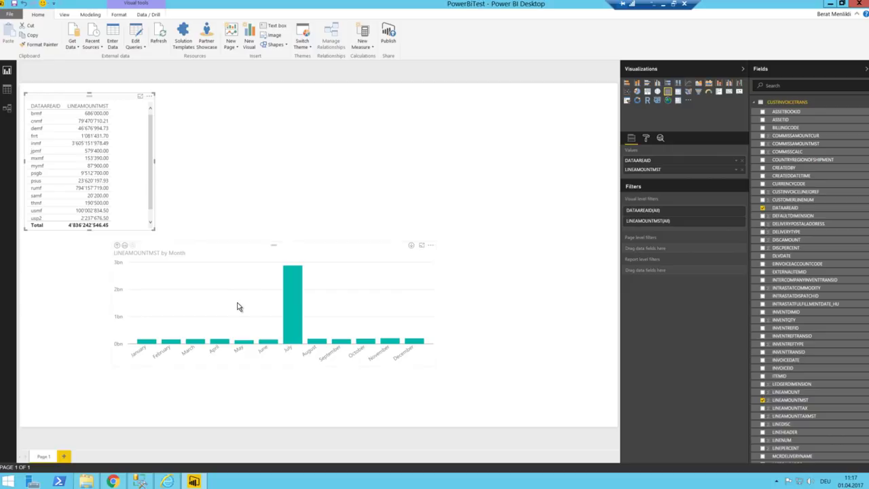
{"action": "left_click", "coordinate": [298, 305]}
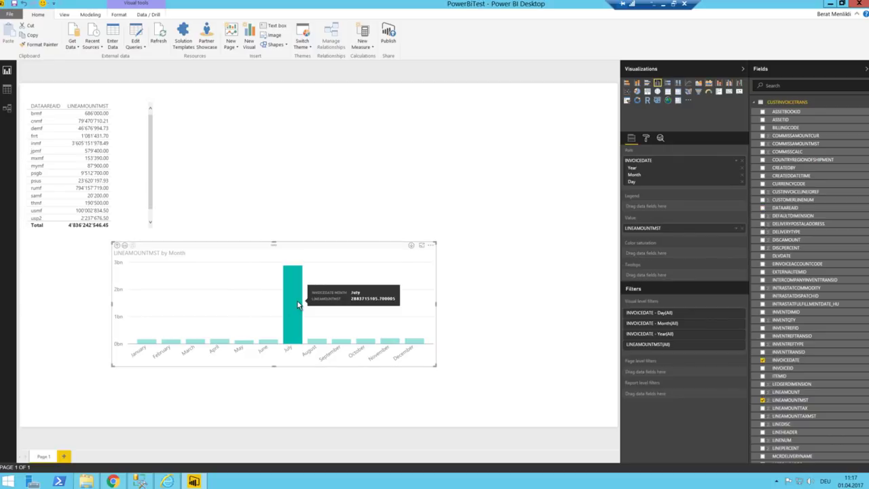
{"action": "left_click", "coordinate": [269, 340]}
{"action": "left_click", "coordinate": [343, 276]}
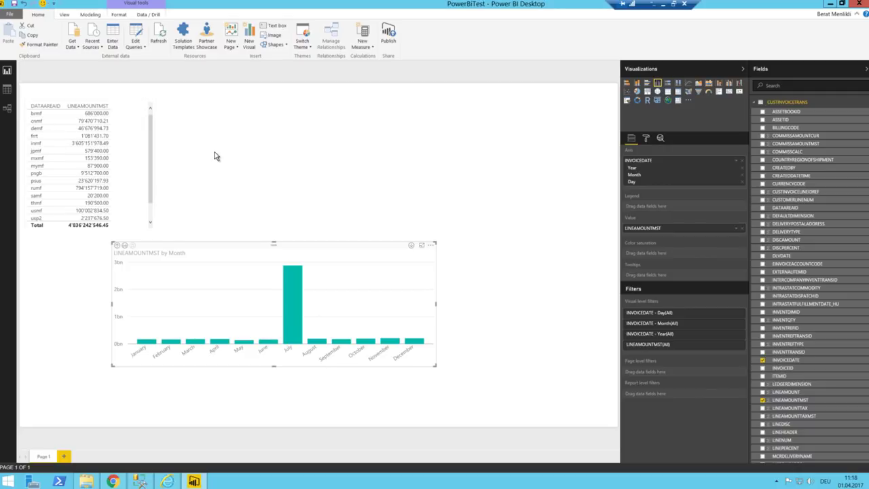
Show the table relationships, enlarge the CUSTINVOICETRANS table box and move it toward the middle of the diagram
{"action": "left_click", "coordinate": [7, 108]}
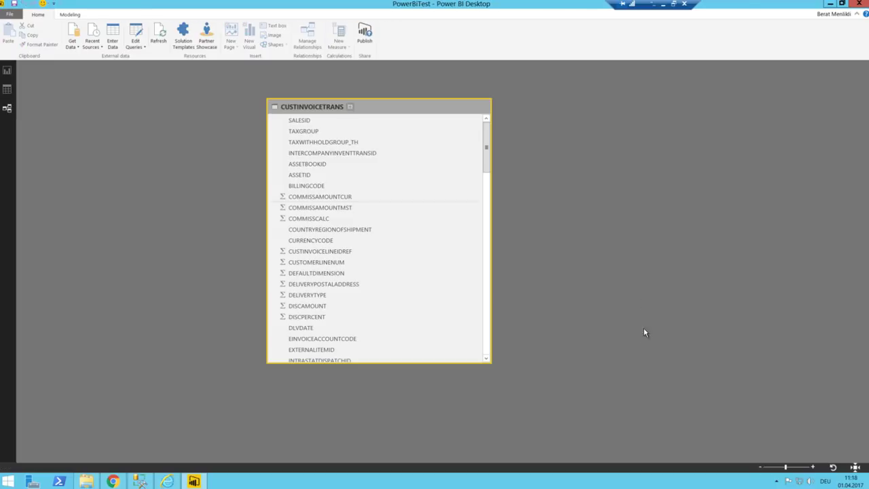
{"action": "left_click_drag", "start_coordinate": [491, 364], "coordinate": [529, 421]}
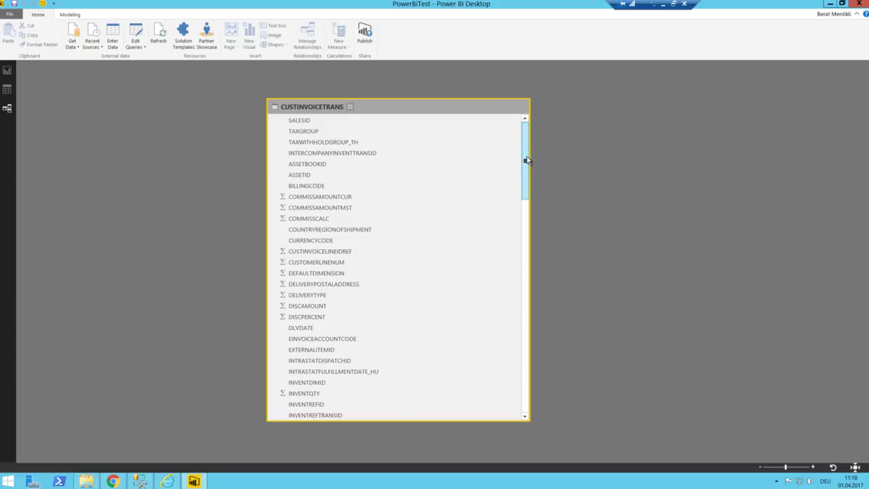
{"action": "left_click_drag", "start_coordinate": [528, 156], "coordinate": [496, 157]}
{"action": "left_click_drag", "start_coordinate": [404, 110], "coordinate": [472, 90]}
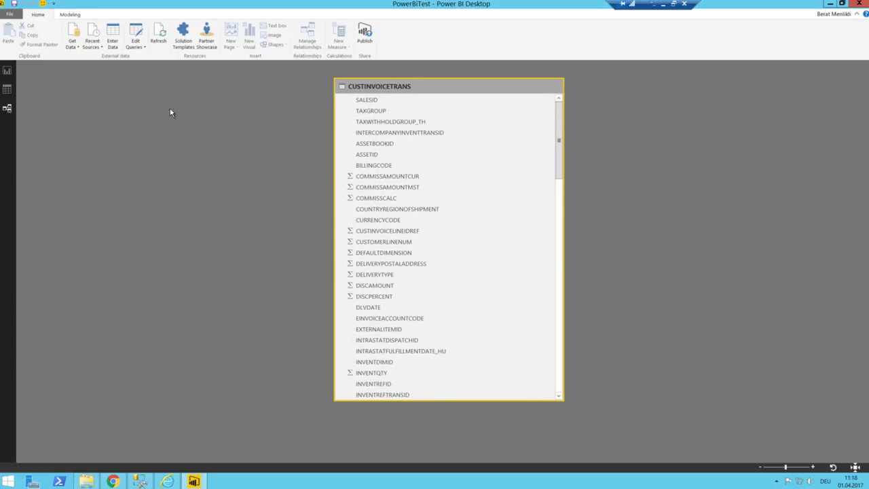
Open the CUSTINVOICETRANS query for editing, dismiss the preview age notice and select the second row's TAXGROUP value
{"action": "left_click", "coordinate": [140, 33]}
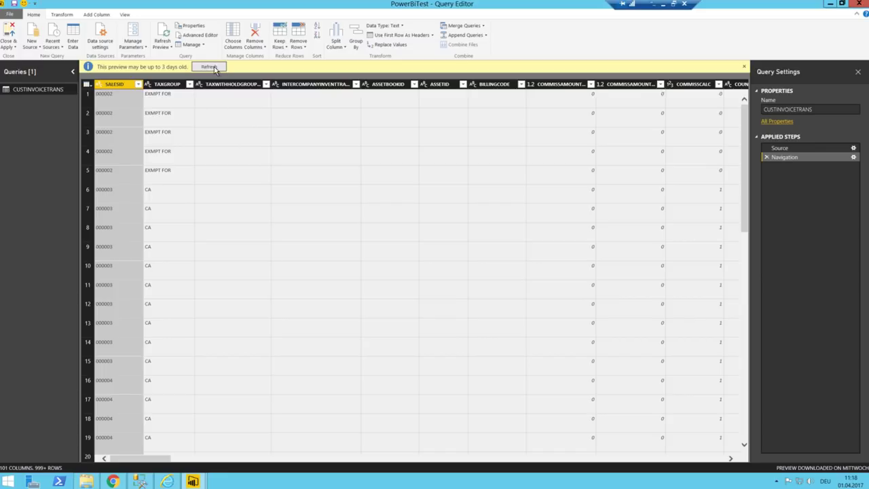
{"action": "left_click", "coordinate": [744, 66]}
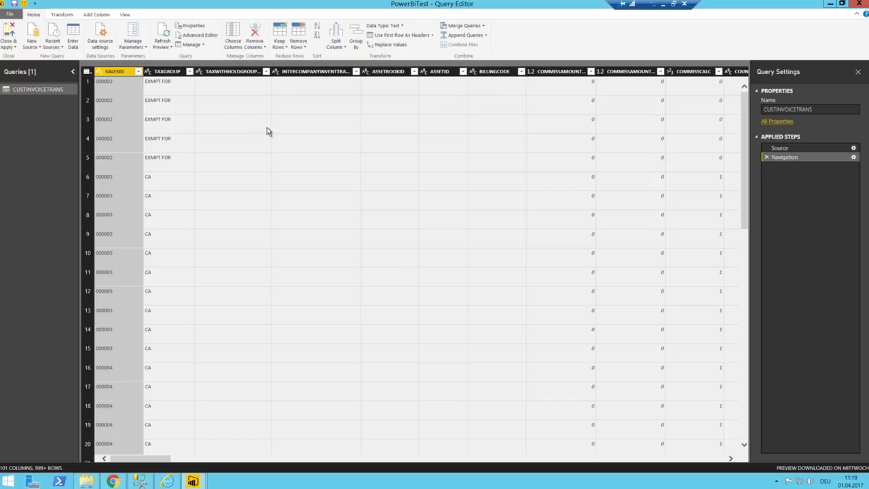
{"action": "left_click", "coordinate": [190, 102]}
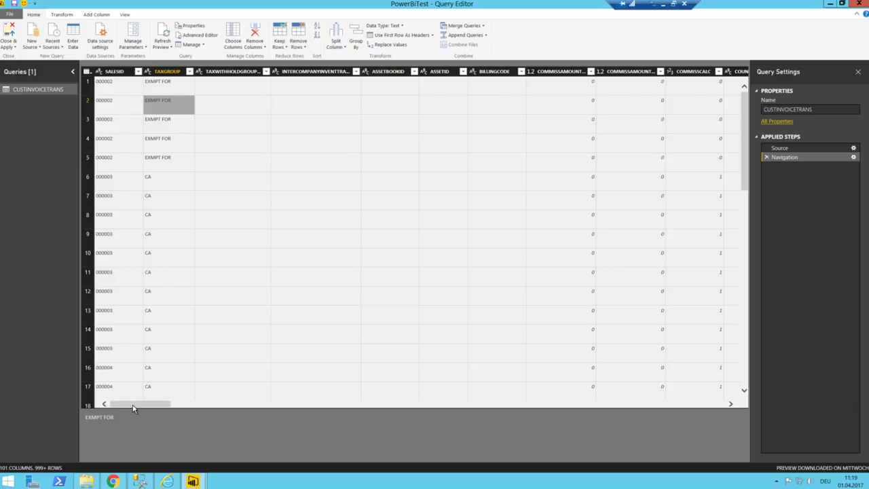
Move the CURRENCYCODE column to the beginning of the CUSTINVOICETRANS query
{"action": "left_click_drag", "start_coordinate": [133, 406], "coordinate": [176, 405]}
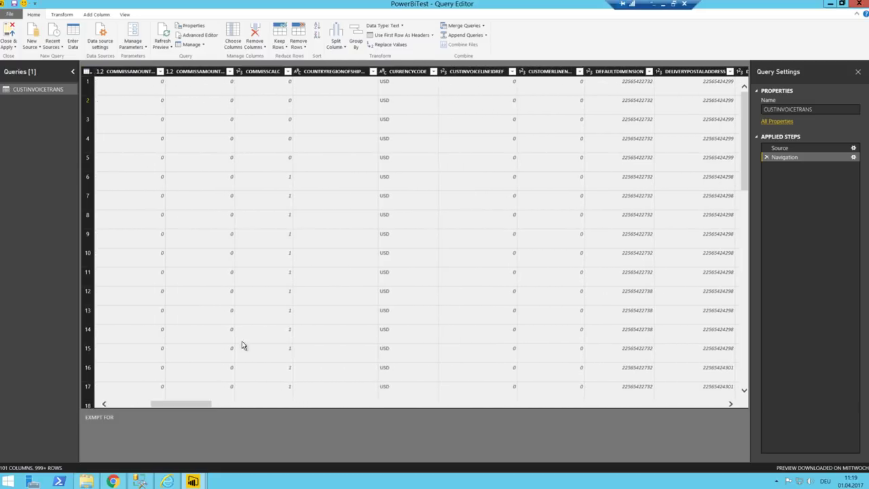
{"action": "right_click", "coordinate": [405, 77]}
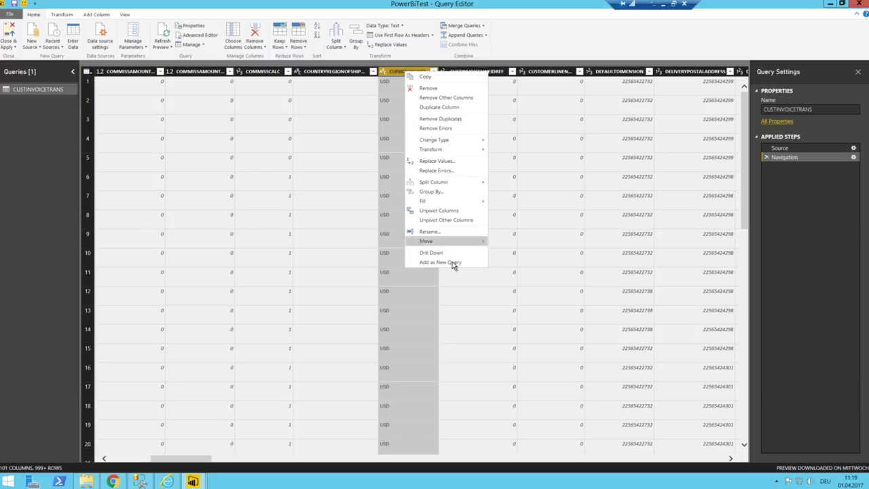
{"action": "mouse_move", "coordinate": [452, 241]}
{"action": "left_click", "coordinate": [520, 261]}
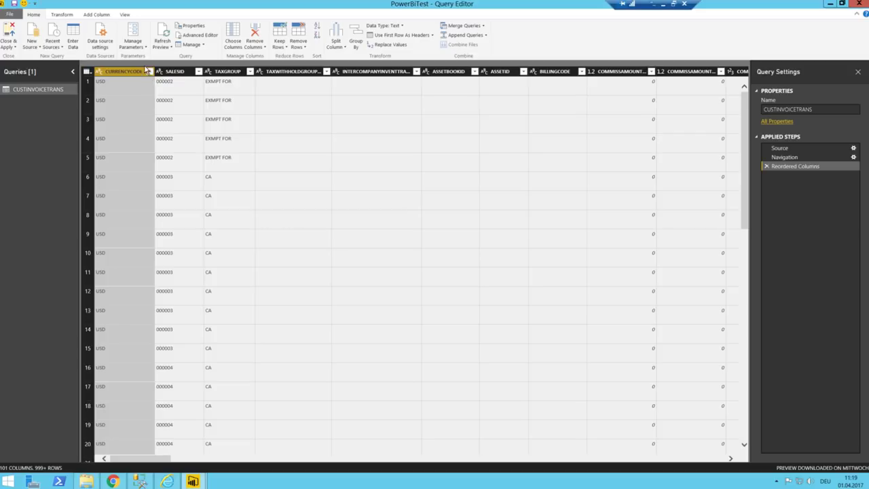
Move the DEFAULTDIMENSION column and then the DELIVERYPOSTALADDRESS column to the beginning of the query
{"action": "left_click_drag", "start_coordinate": [141, 460], "coordinate": [218, 464]}
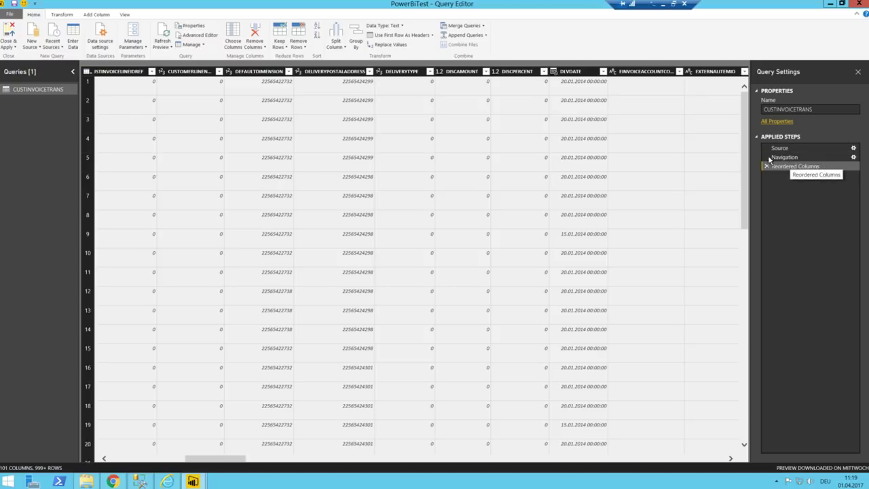
{"action": "right_click", "coordinate": [274, 75]}
{"action": "mouse_move", "coordinate": [314, 237]}
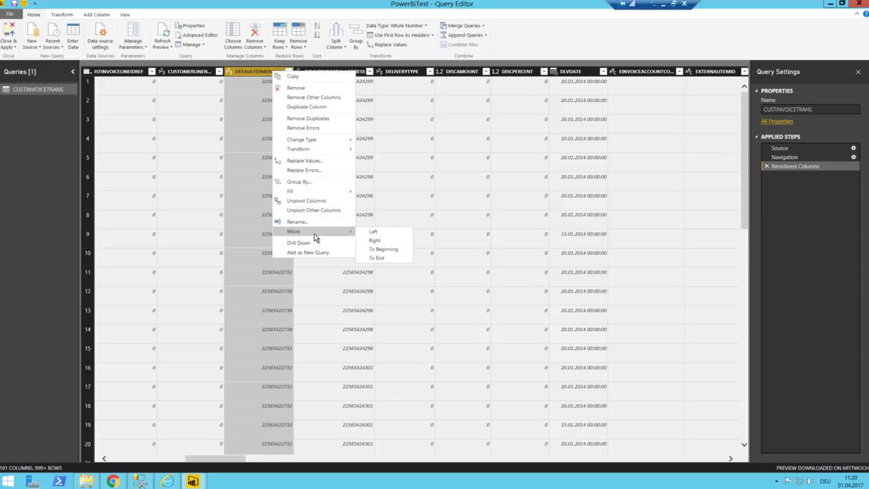
{"action": "left_click", "coordinate": [391, 251]}
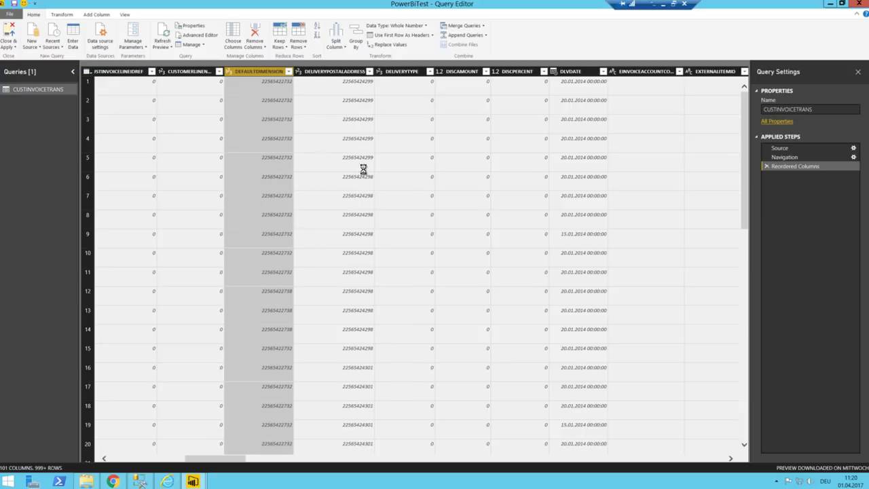
{"action": "left_click_drag", "start_coordinate": [151, 462], "coordinate": [223, 467]}
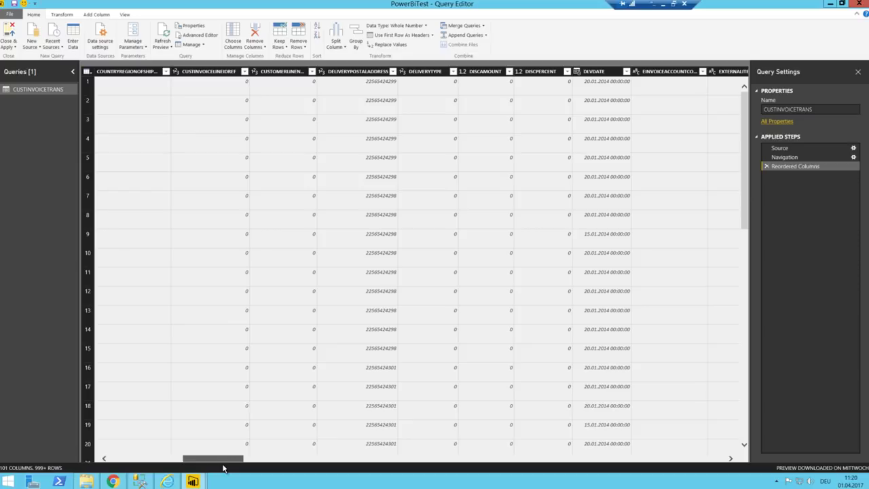
{"action": "right_click", "coordinate": [350, 72]}
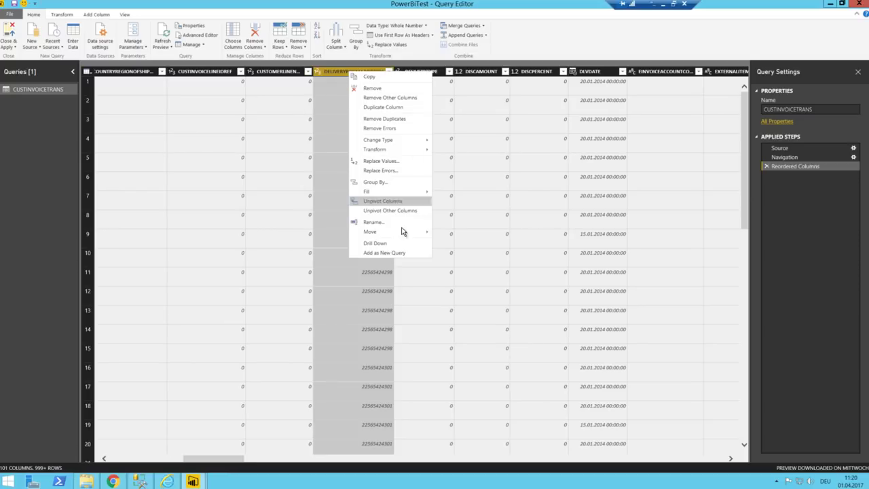
{"action": "mouse_move", "coordinate": [407, 232]}
{"action": "left_click", "coordinate": [467, 247]}
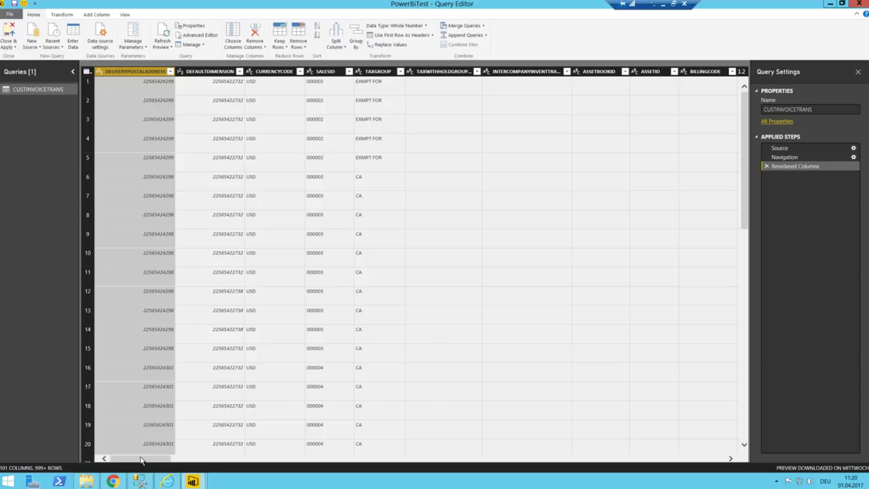
Move the INVOICEDATE column and then the INVENTQTY column to the beginning of the query
{"action": "left_click_drag", "start_coordinate": [141, 460], "coordinate": [297, 453]}
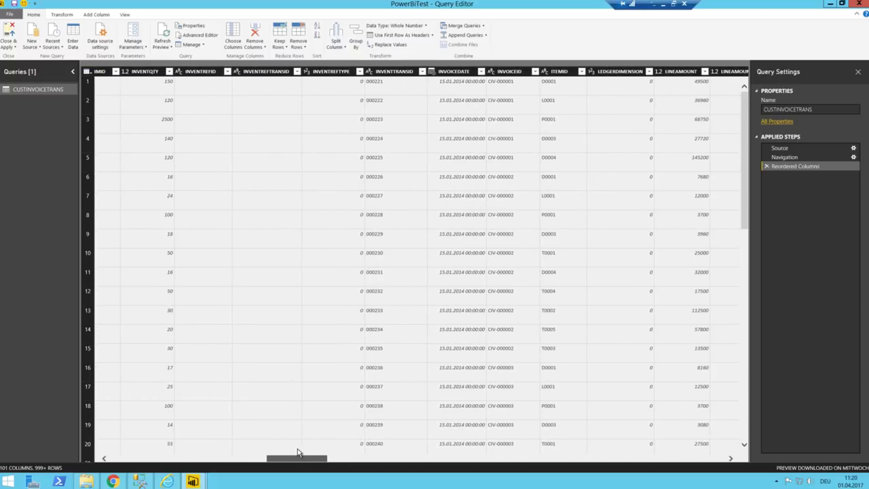
{"action": "right_click", "coordinate": [456, 72]}
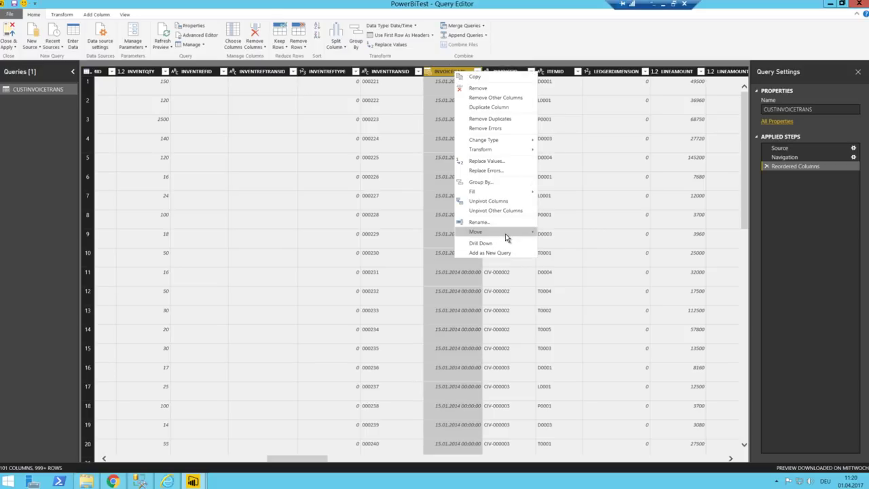
{"action": "mouse_move", "coordinate": [505, 233]}
{"action": "left_click", "coordinate": [569, 253]}
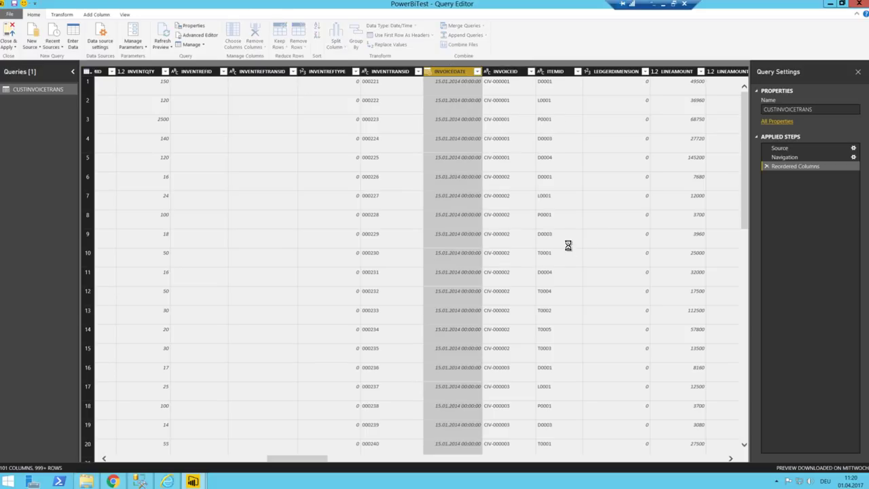
{"action": "left_click_drag", "start_coordinate": [156, 462], "coordinate": [294, 461]}
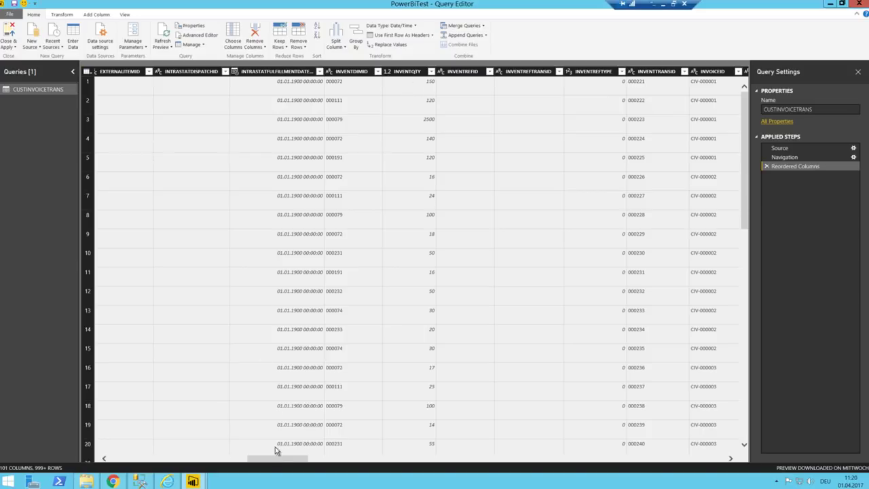
{"action": "mouse_move", "coordinate": [273, 461]}
{"action": "left_mouse_down"}
{"action": "mouse_move", "coordinate": [219, 462]}
{"action": "mouse_move", "coordinate": [274, 460]}
{"action": "left_mouse_up"}
{"action": "right_click", "coordinate": [408, 75]}
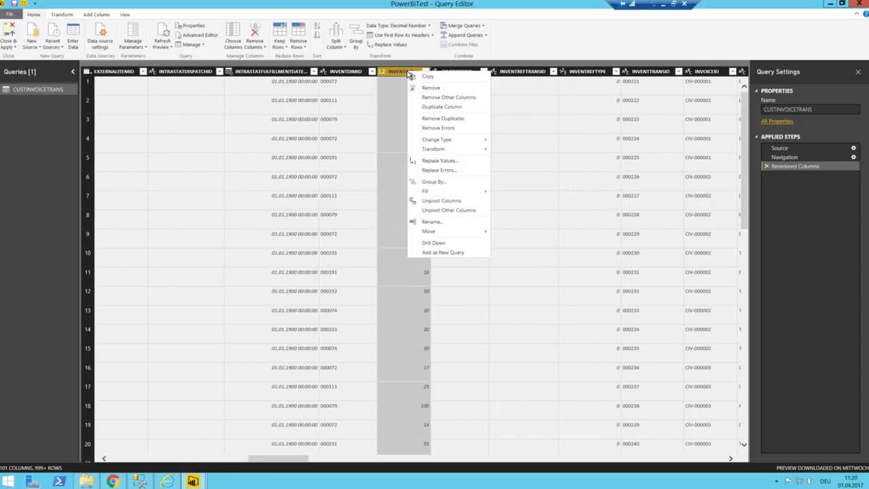
{"action": "mouse_move", "coordinate": [492, 235]}
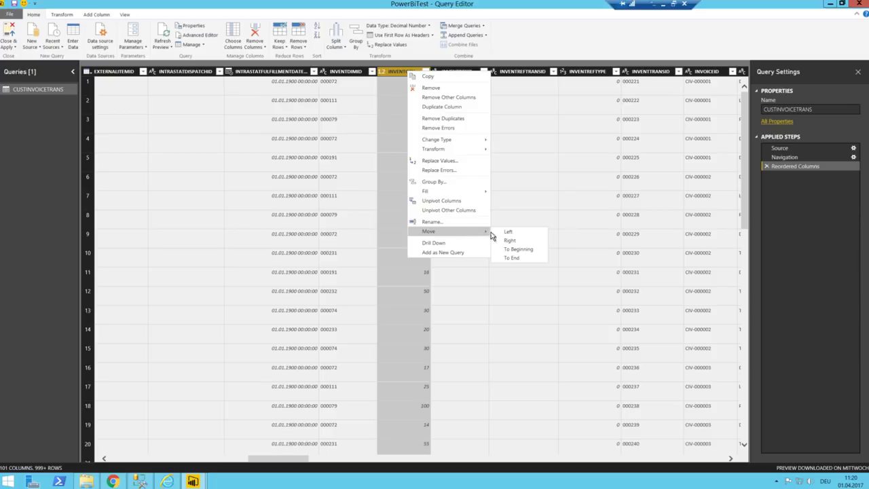
{"action": "left_click", "coordinate": [522, 250]}
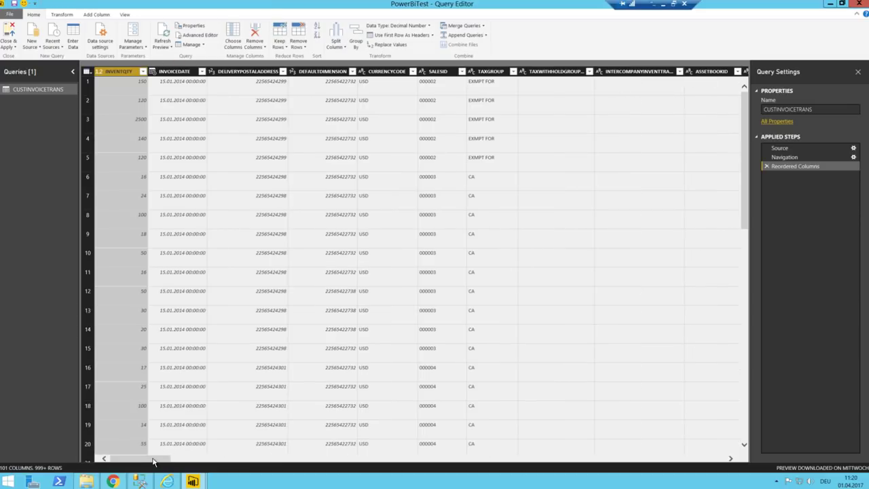
Move the INVOICEID column and then the ITEMID column to the beginning of the query
{"action": "left_click_drag", "start_coordinate": [153, 462], "coordinate": [304, 466]}
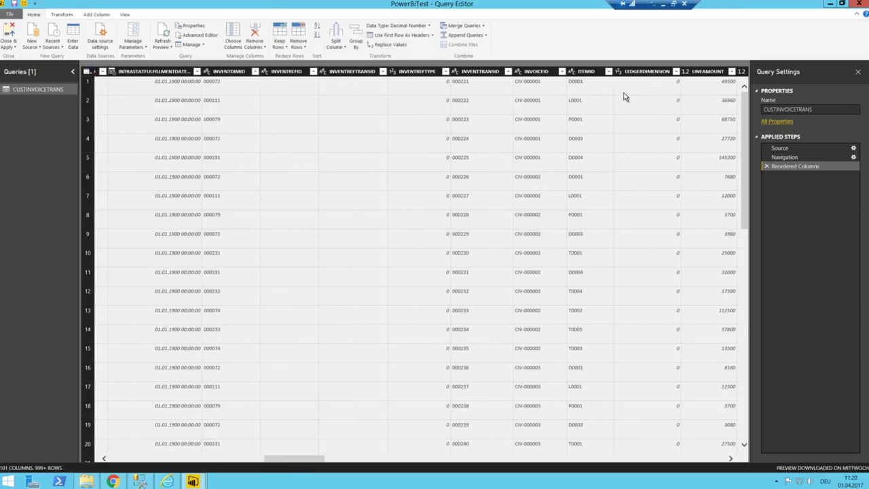
{"action": "right_click", "coordinate": [535, 75]}
{"action": "mouse_move", "coordinate": [580, 242]}
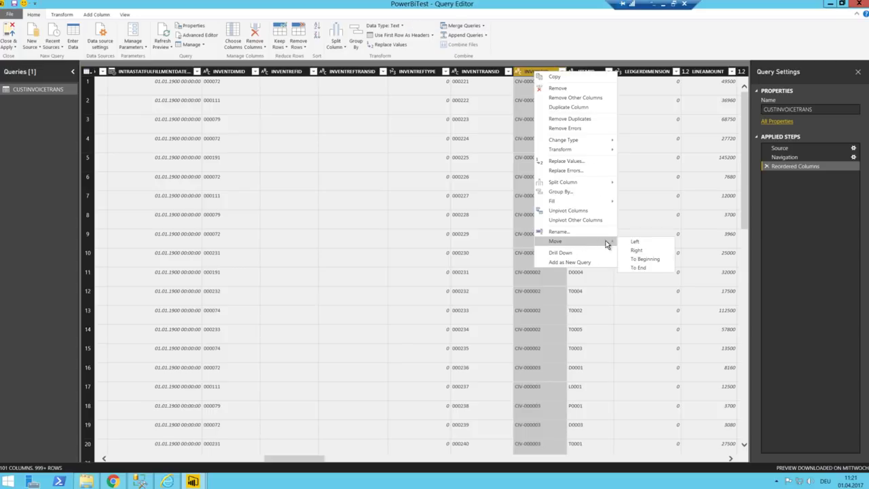
{"action": "left_click", "coordinate": [644, 258]}
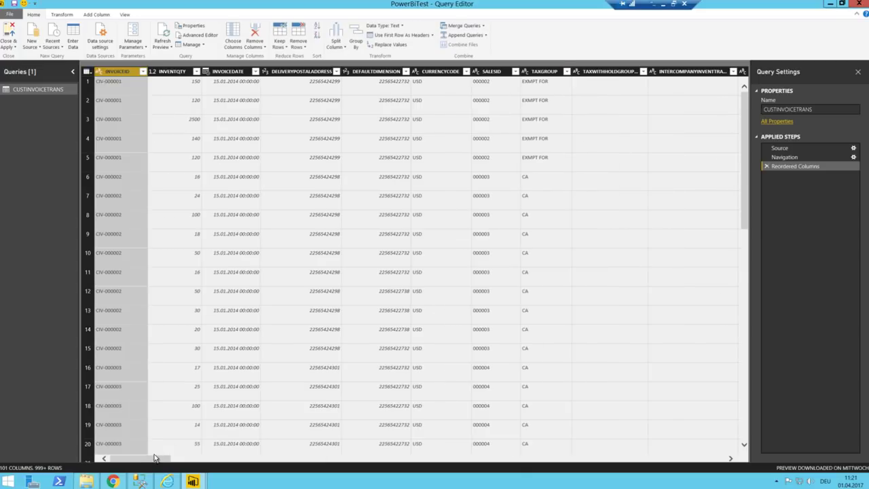
{"action": "left_click_drag", "start_coordinate": [235, 462], "coordinate": [329, 466]}
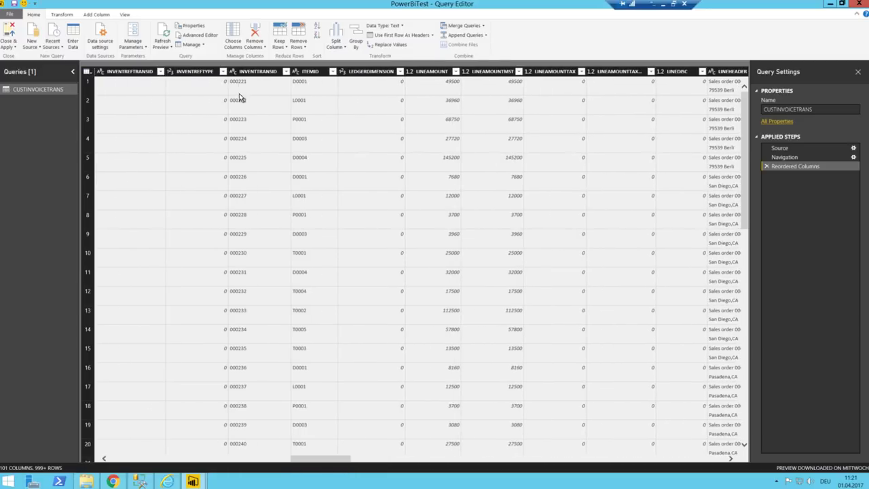
{"action": "right_click", "coordinate": [308, 73]}
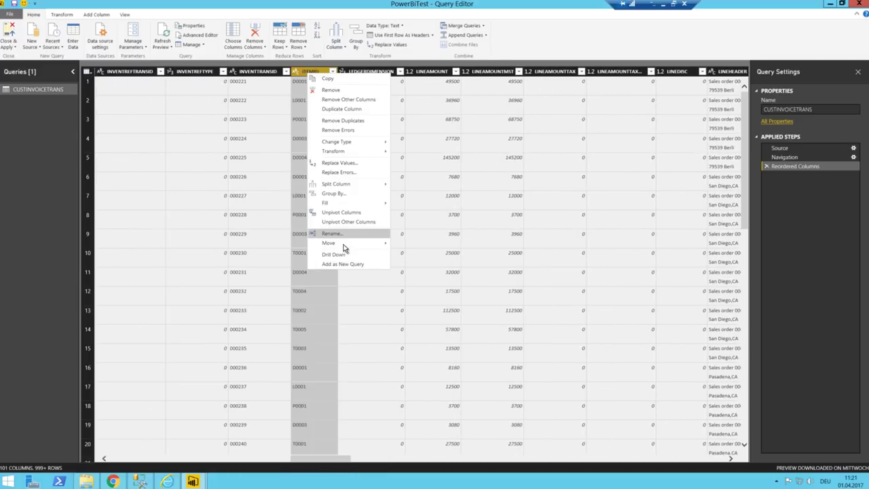
{"action": "mouse_move", "coordinate": [344, 245]}
{"action": "left_click", "coordinate": [428, 260]}
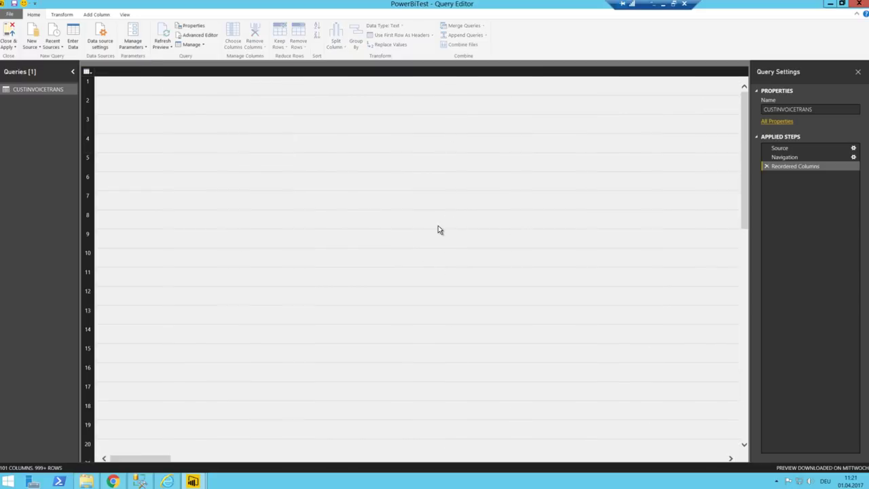
Move the LINEAMOUNT column to the beginning of the query
{"action": "left_click_drag", "start_coordinate": [147, 464], "coordinate": [319, 459]}
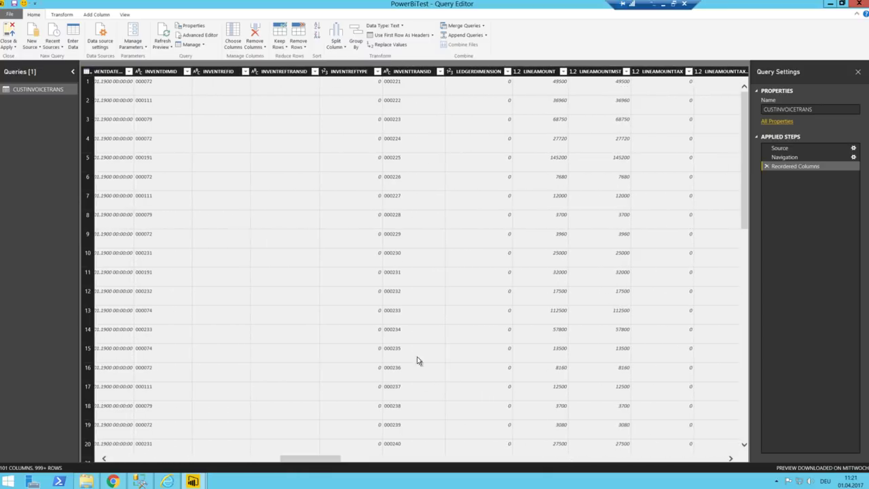
{"action": "right_click", "coordinate": [536, 74]}
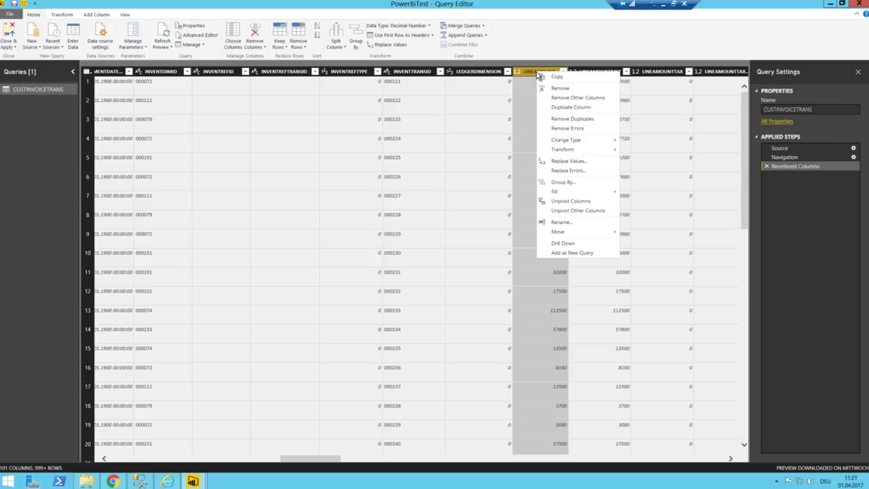
{"action": "mouse_move", "coordinate": [608, 232]}
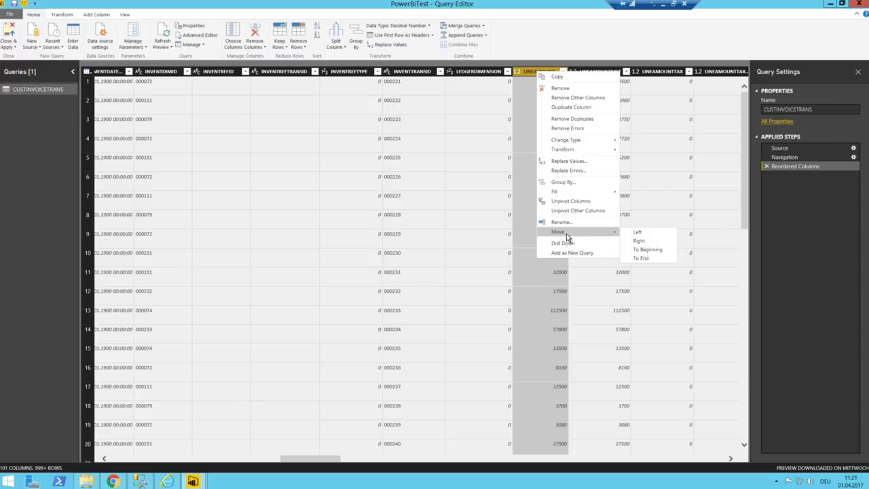
{"action": "left_click", "coordinate": [648, 250]}
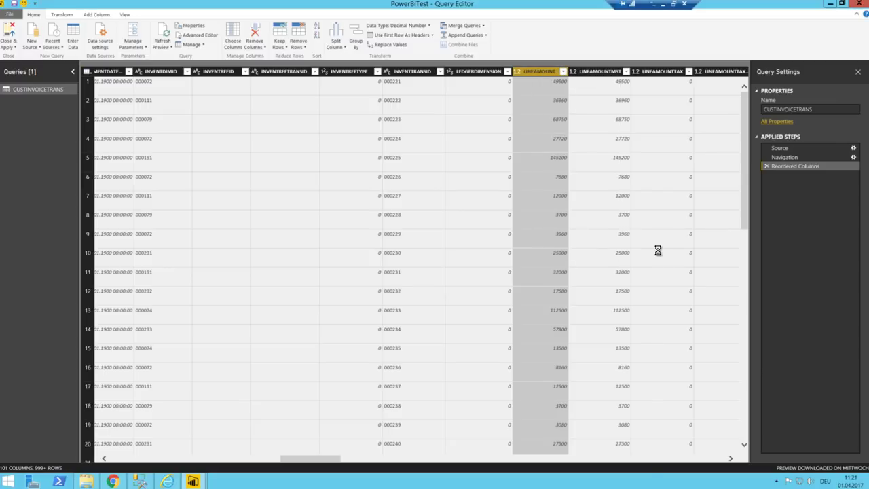
Move the LINEAMOUNTMST column and then the NAME column to the beginning of the query
{"action": "left_click_drag", "start_coordinate": [149, 460], "coordinate": [304, 465]}
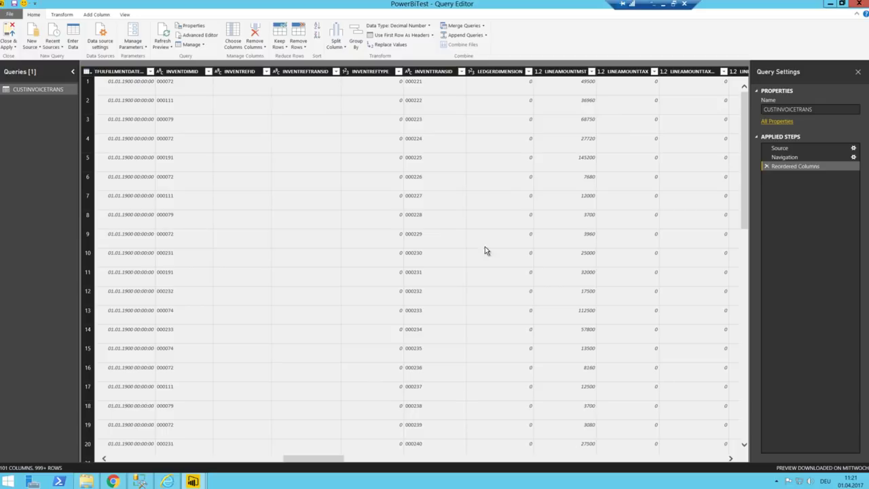
{"action": "right_click", "coordinate": [567, 70]}
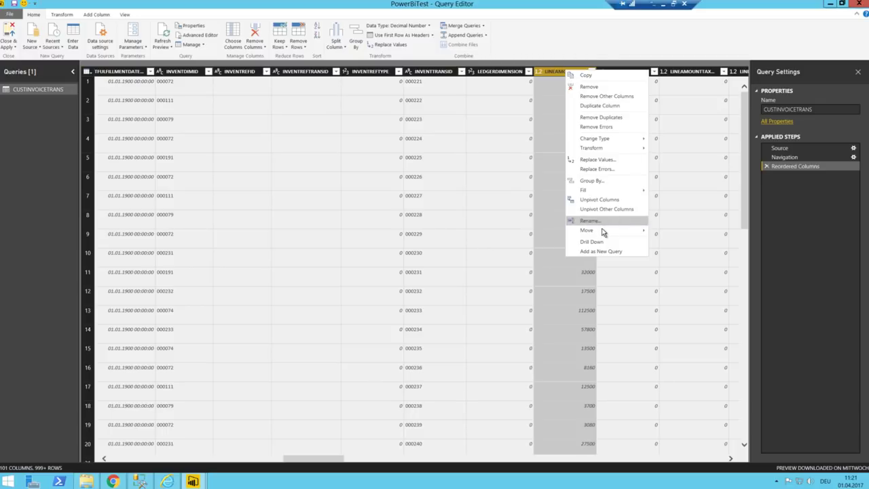
{"action": "mouse_move", "coordinate": [603, 231]}
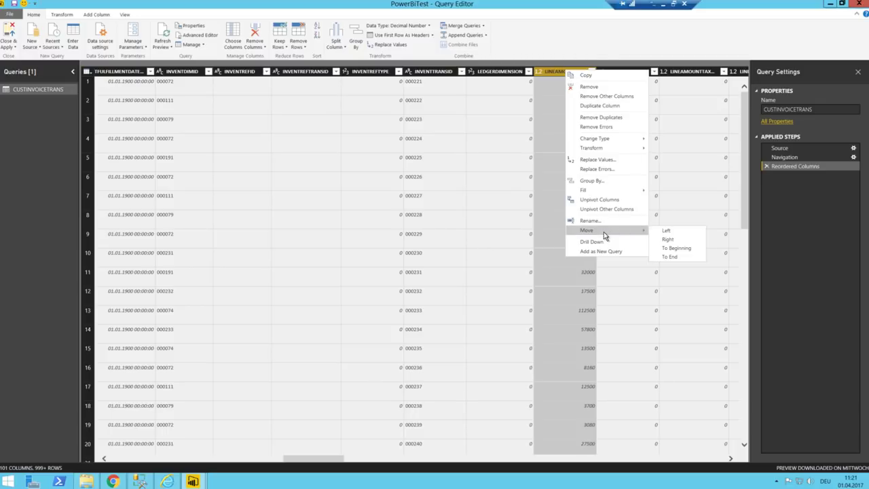
{"action": "left_click", "coordinate": [677, 247]}
{"action": "left_click_drag", "start_coordinate": [146, 461], "coordinate": [395, 457]}
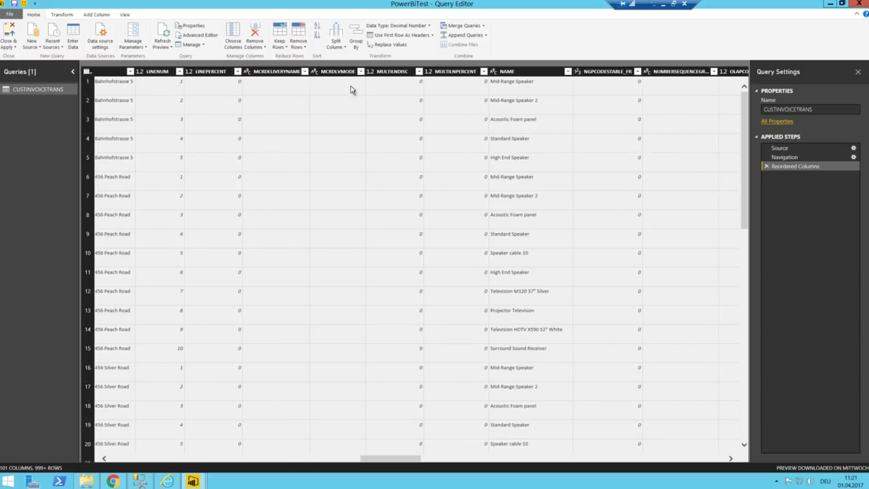
{"action": "right_click", "coordinate": [513, 73]}
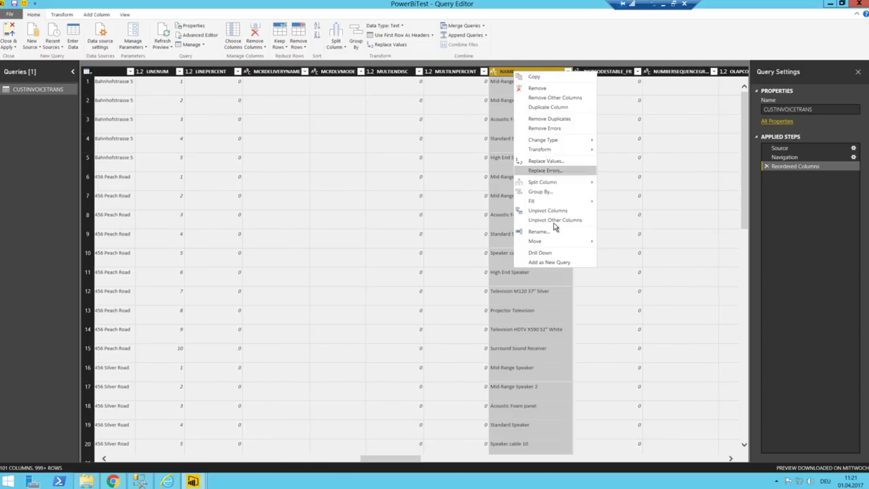
{"action": "mouse_move", "coordinate": [550, 245]}
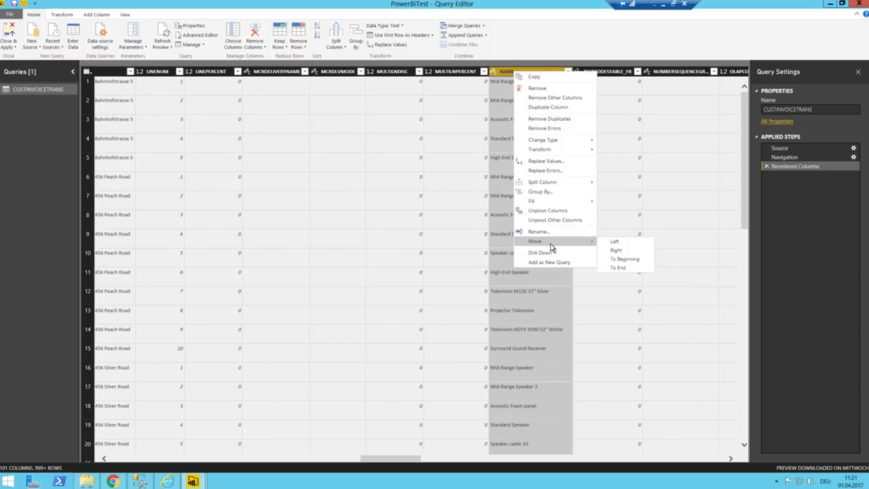
{"action": "left_click", "coordinate": [630, 261]}
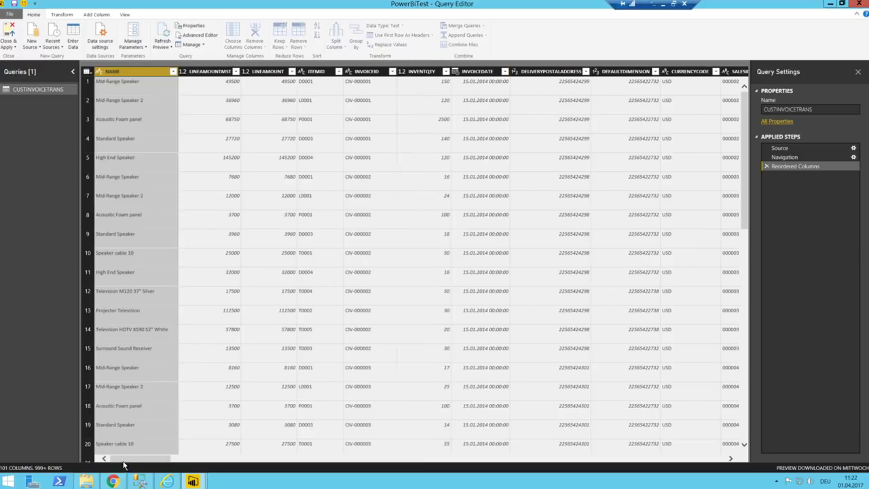
Move the QTY column to the beginning of the query
{"action": "left_click_drag", "start_coordinate": [142, 459], "coordinate": [217, 459]}
{"action": "left_click_drag", "start_coordinate": [322, 466], "coordinate": [463, 483]}
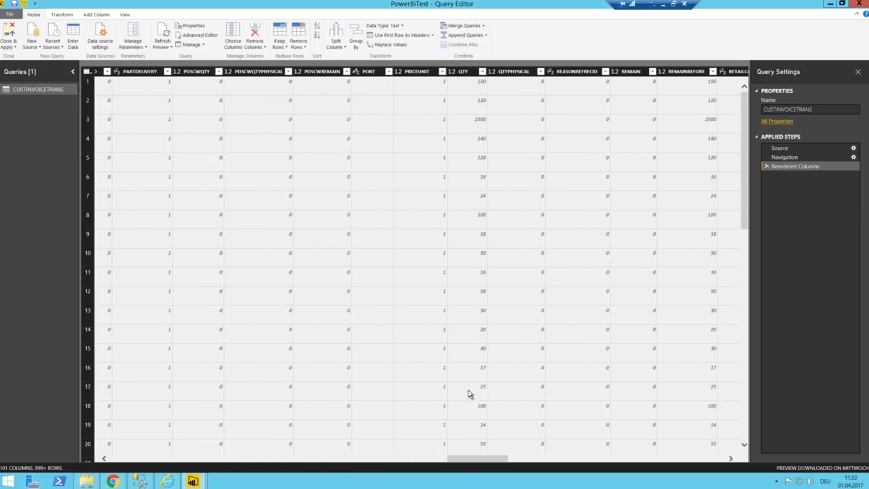
{"action": "right_click", "coordinate": [472, 75]}
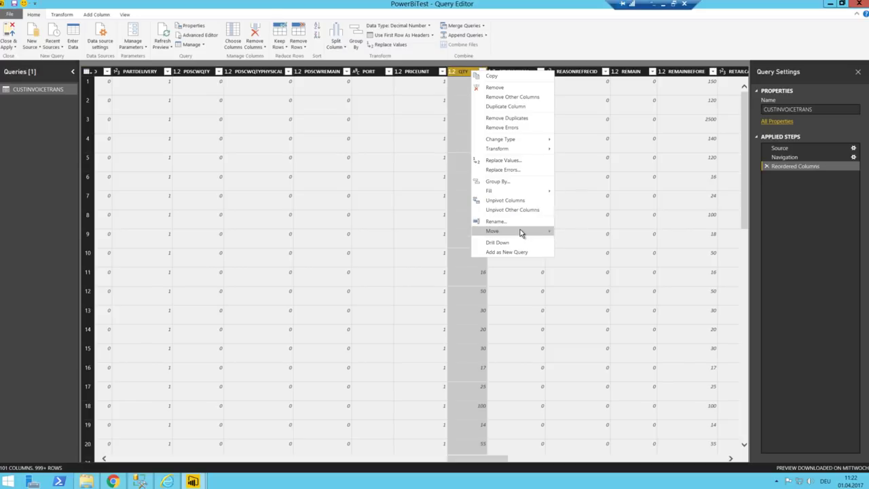
{"action": "mouse_move", "coordinate": [520, 231]}
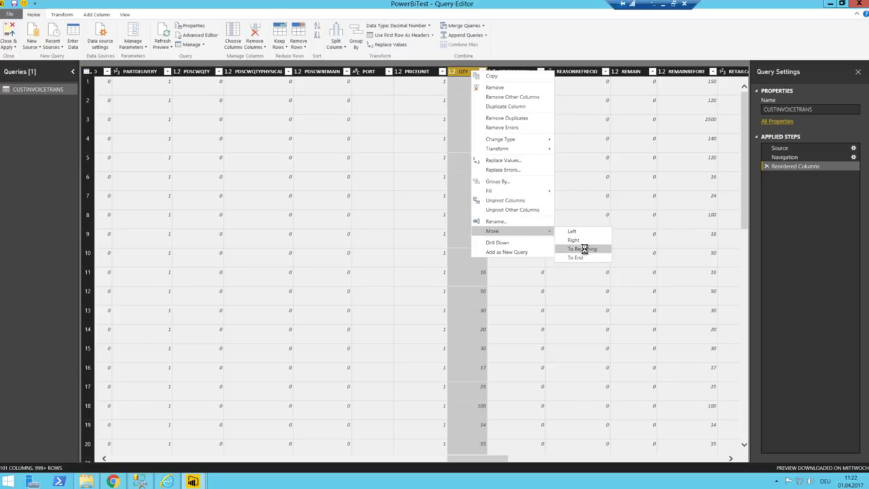
{"action": "left_click", "coordinate": [583, 249]}
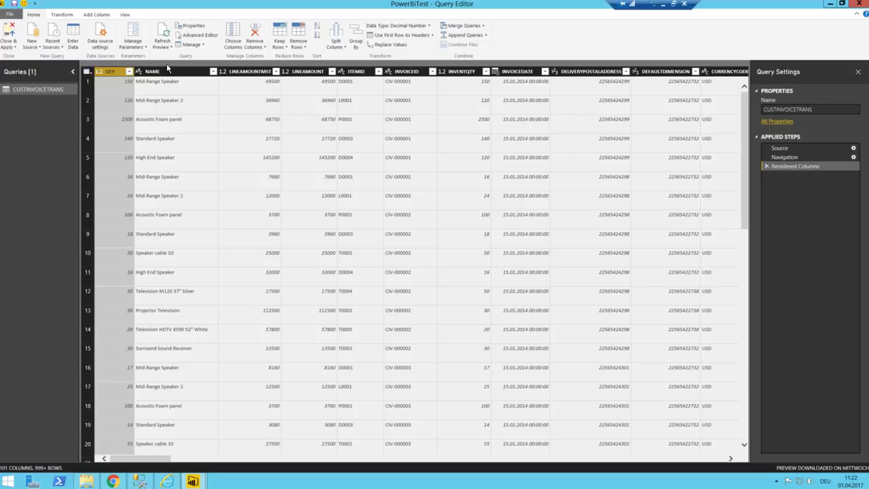
Move the INVENTQTY column to the end of the query
{"action": "right_click", "coordinate": [459, 72]}
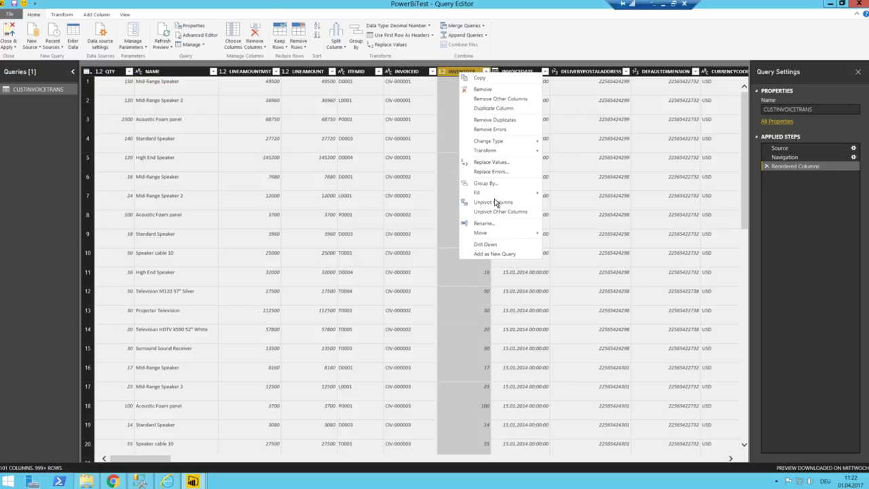
{"action": "mouse_move", "coordinate": [499, 233]}
{"action": "left_click", "coordinate": [567, 260]}
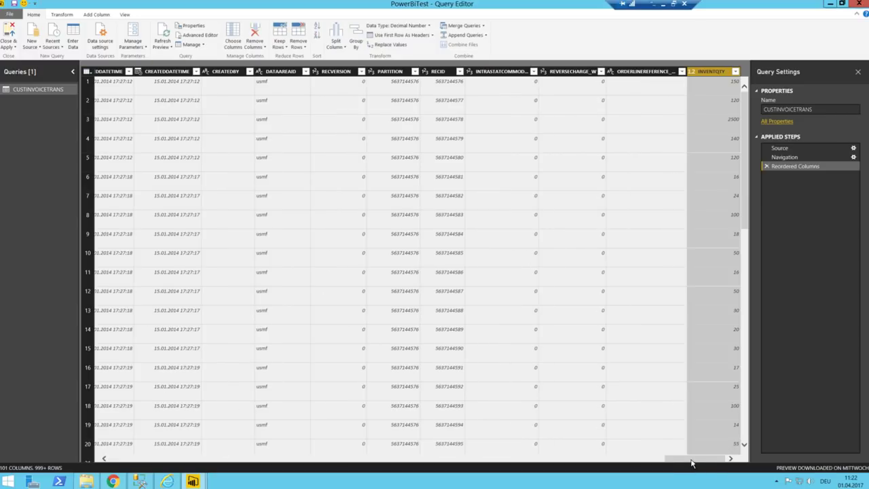
Move the DATAAREAID column and then the RECID column to the beginning of the query
{"action": "mouse_move", "coordinate": [691, 463]}
{"action": "left_mouse_down"}
{"action": "mouse_move", "coordinate": [436, 448]}
{"action": "mouse_move", "coordinate": [680, 469]}
{"action": "left_mouse_up"}
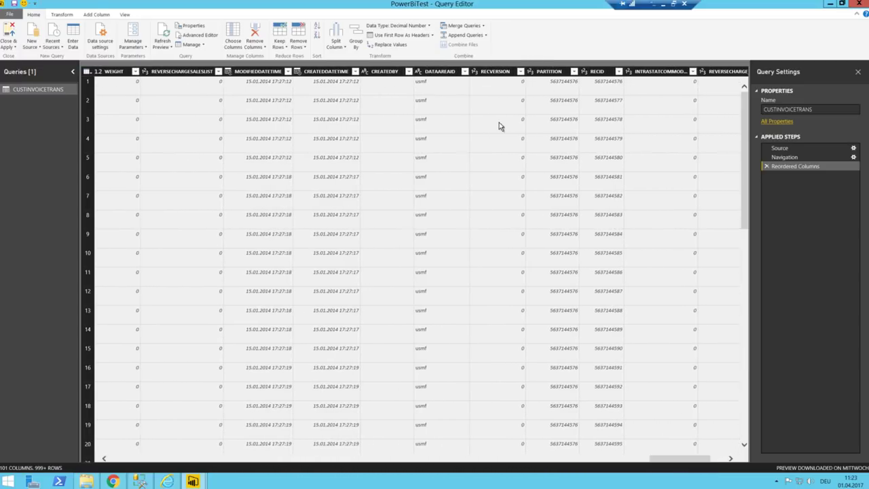
{"action": "right_click", "coordinate": [450, 76]}
{"action": "mouse_move", "coordinate": [504, 243]}
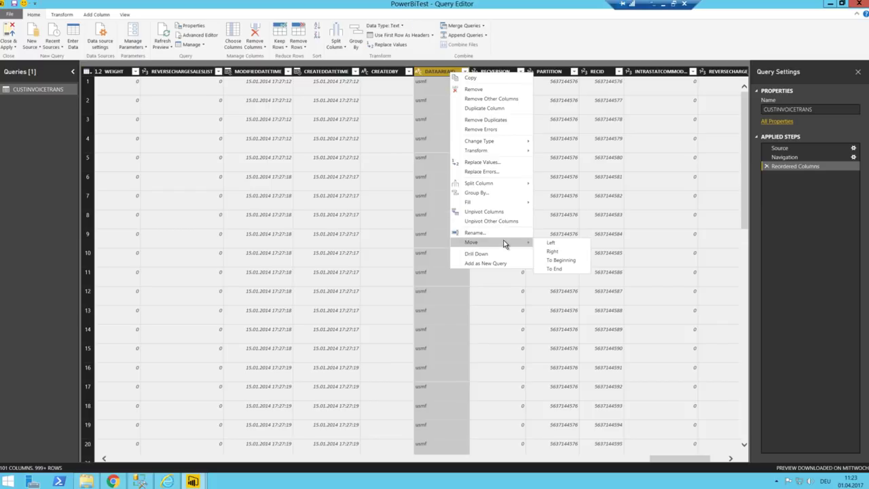
{"action": "left_click", "coordinate": [566, 259]}
{"action": "left_click_drag", "start_coordinate": [148, 460], "coordinate": [693, 468]}
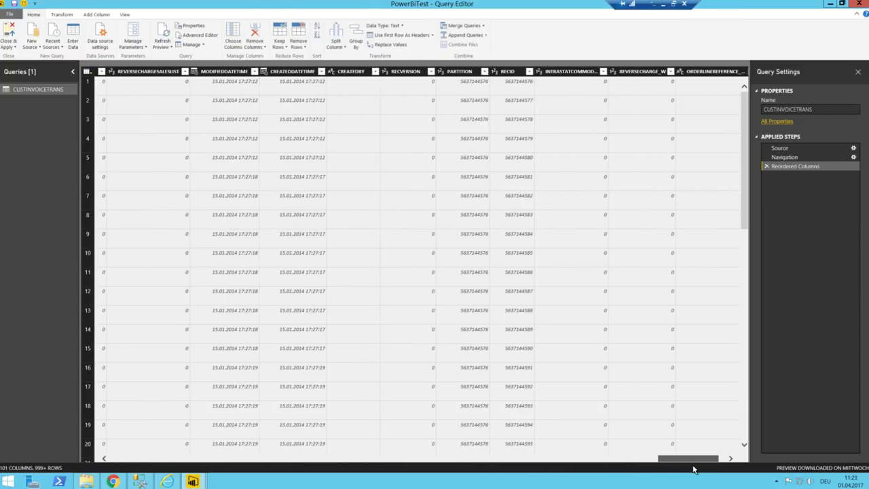
{"action": "right_click", "coordinate": [511, 73]}
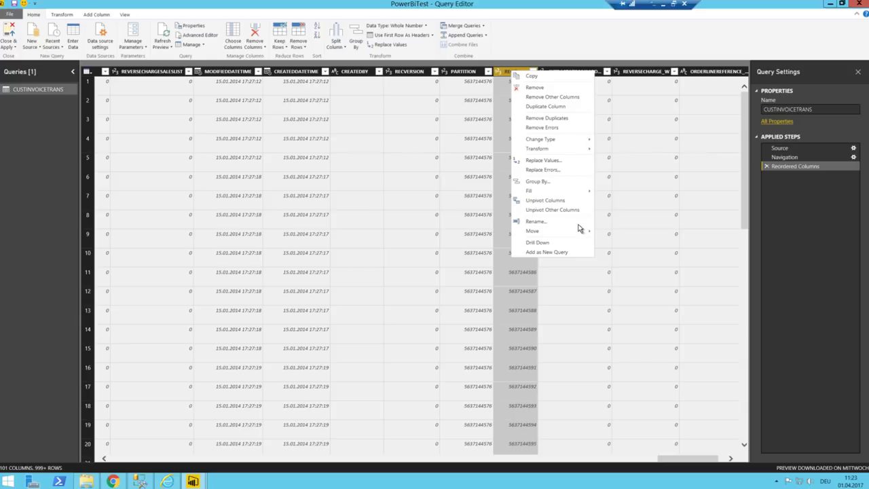
{"action": "mouse_move", "coordinate": [571, 230]}
{"action": "left_click", "coordinate": [624, 251]}
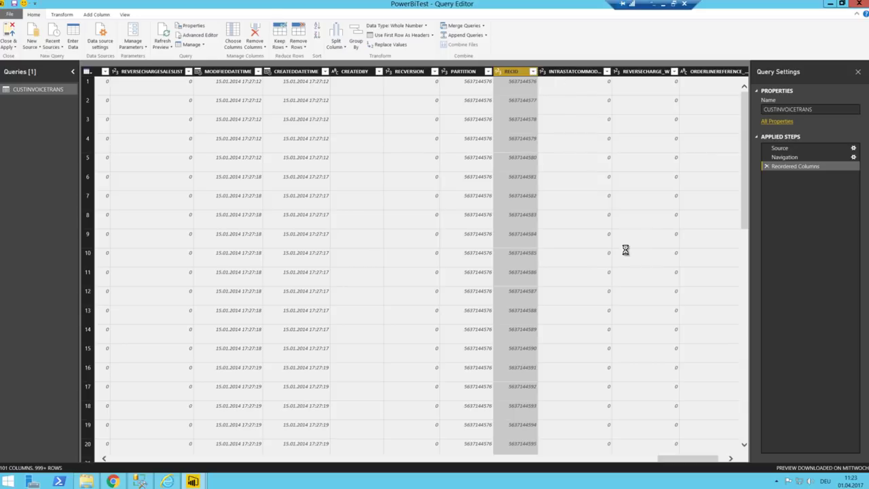
Review the reordered columns from RECID onwards to find where the relevant columns end
{"action": "left_click_drag", "start_coordinate": [136, 461], "coordinate": [728, 460]}
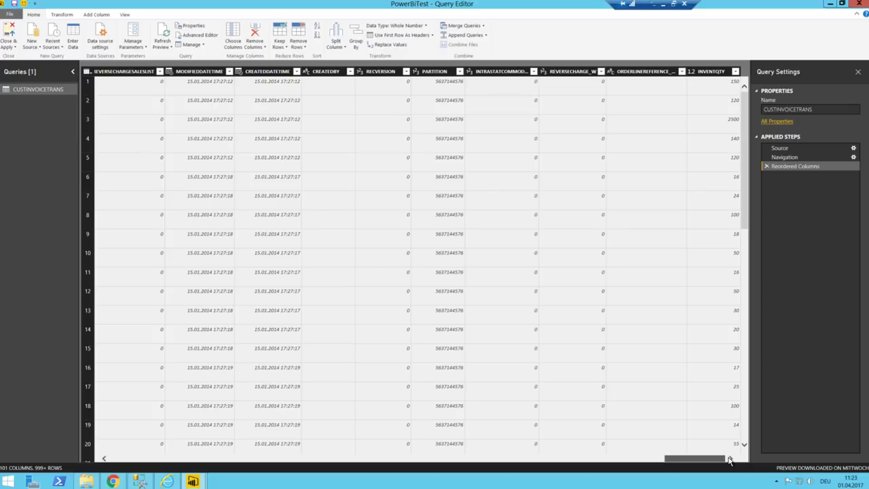
{"action": "left_click_drag", "start_coordinate": [630, 463], "coordinate": [182, 448]}
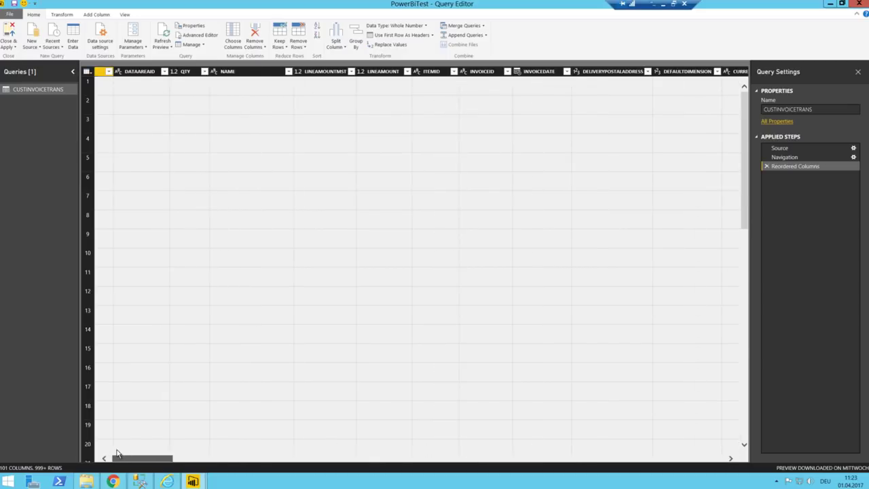
{"action": "left_click", "coordinate": [474, 166]}
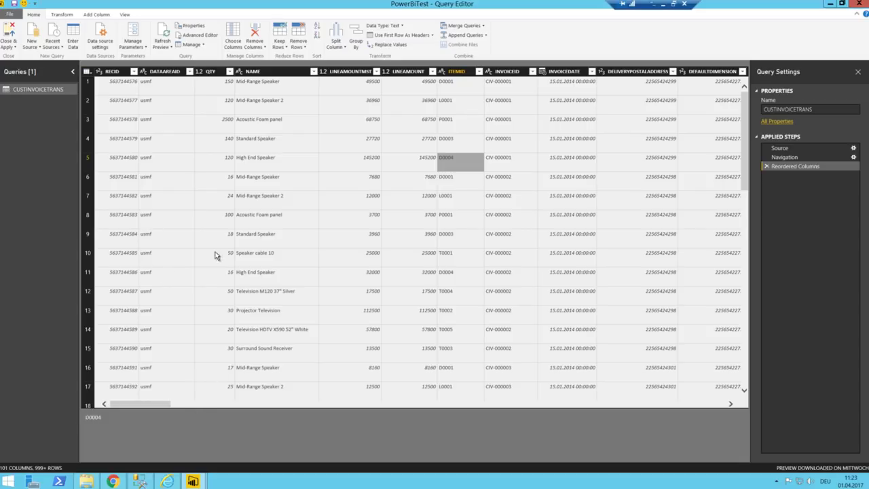
{"action": "key", "text": "Right"}
{"action": "key", "text": "Right"}
{"action": "key", "text": "Right"}
{"action": "key", "text": "Right"}
{"action": "key", "text": "Right"}
{"action": "key", "text": "Right"}
{"action": "key", "text": "Right"}
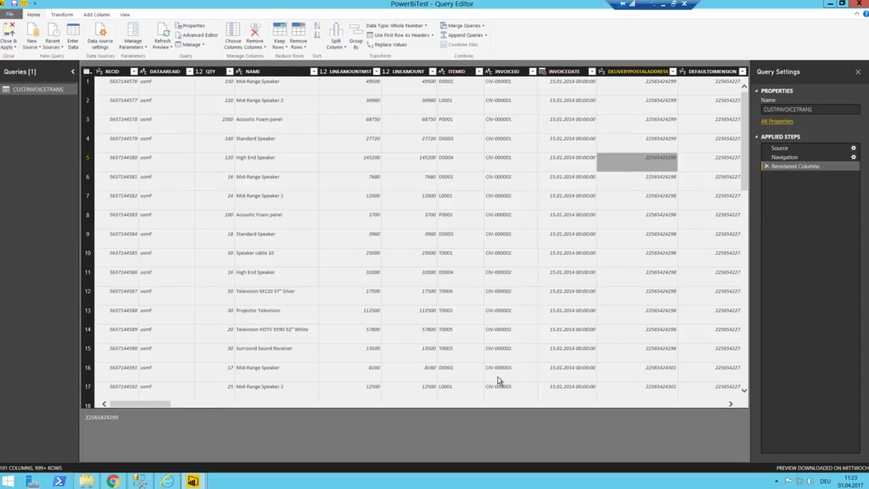
{"action": "key", "text": "Right"}
{"action": "key", "text": "Right"}
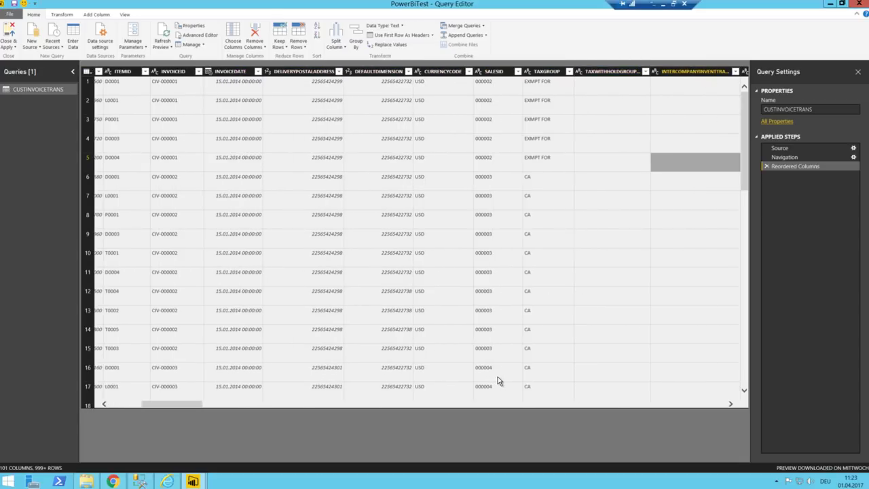
{"action": "key", "text": "Up"}
{"action": "key", "text": "Up"}
Remove all columns from the tax withhold group column after TAXGROUP through the final INVENTQTY column
{"action": "left_click", "coordinate": [604, 72]}
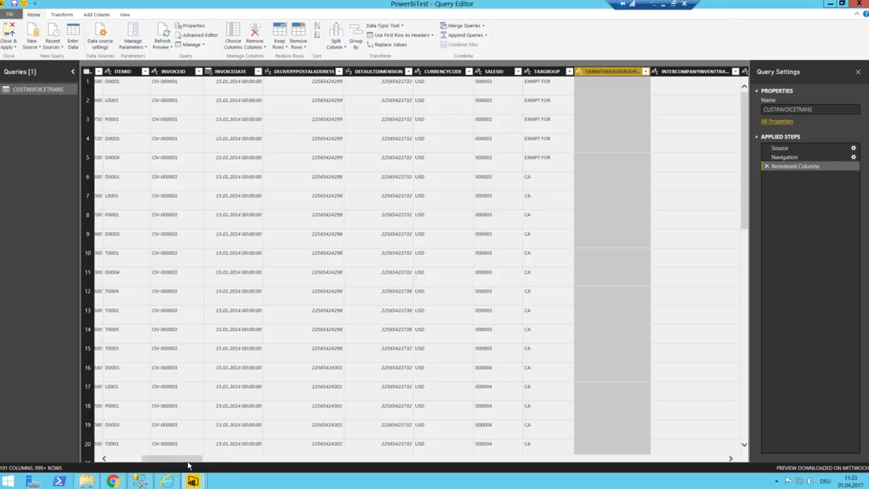
{"action": "left_click_drag", "start_coordinate": [189, 461], "coordinate": [713, 461]}
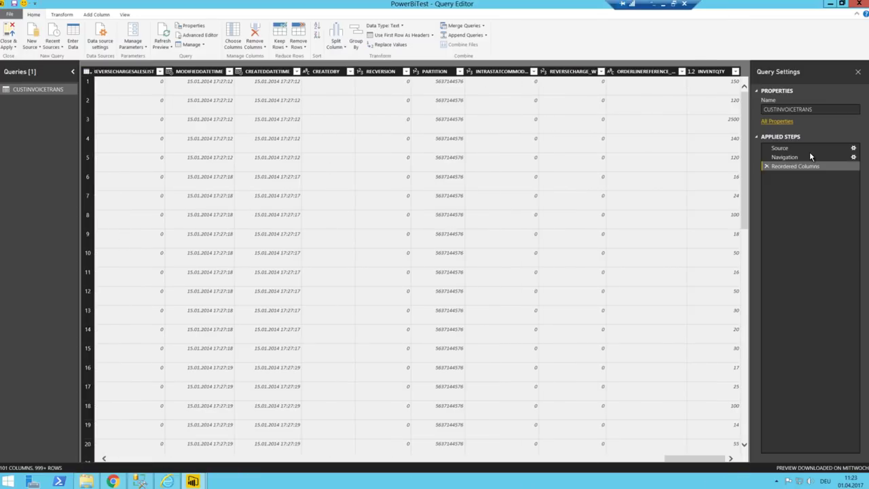
{"action": "left_click", "coordinate": [714, 72], "text": "shift"}
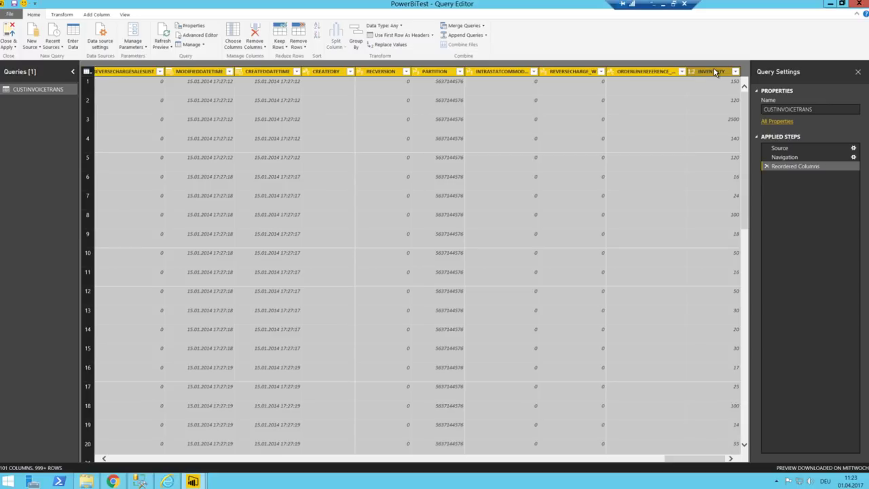
{"action": "right_click", "coordinate": [714, 72]}
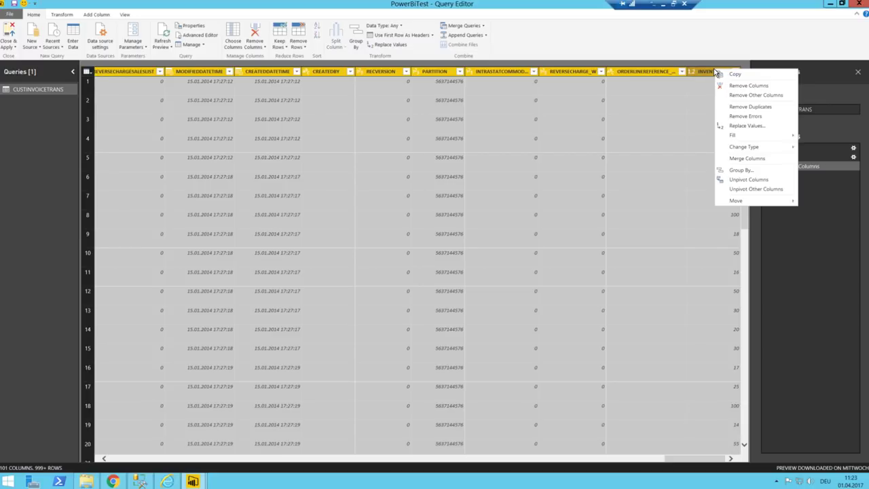
{"action": "left_click", "coordinate": [748, 86]}
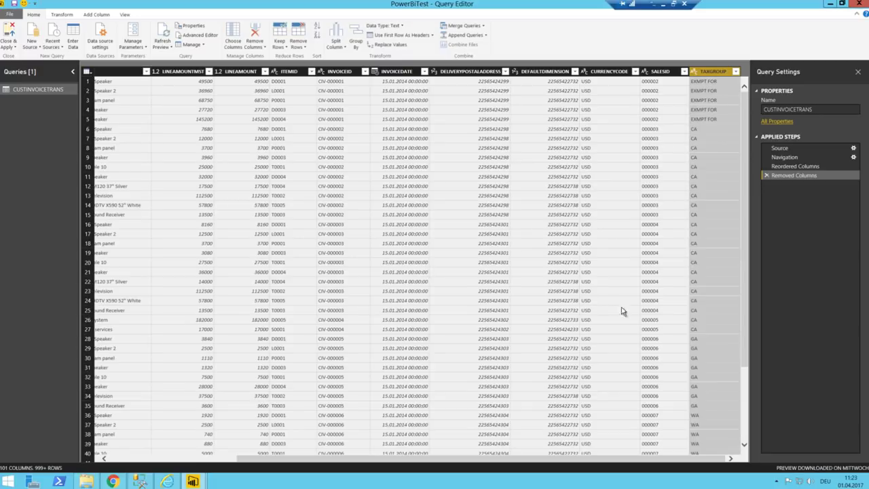
Examine the columns kept in the query, and compare them with the table at the Reordered Columns applied step
{"action": "key", "text": "Left"}
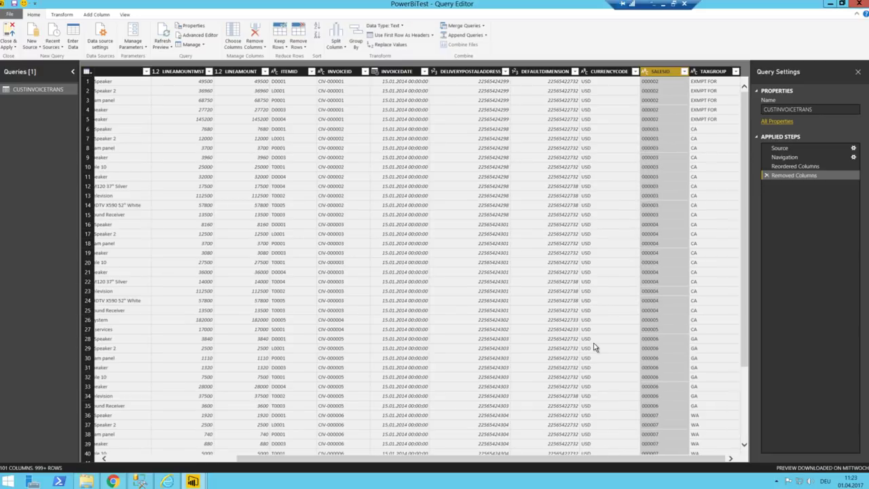
{"action": "left_click", "coordinate": [174, 186]}
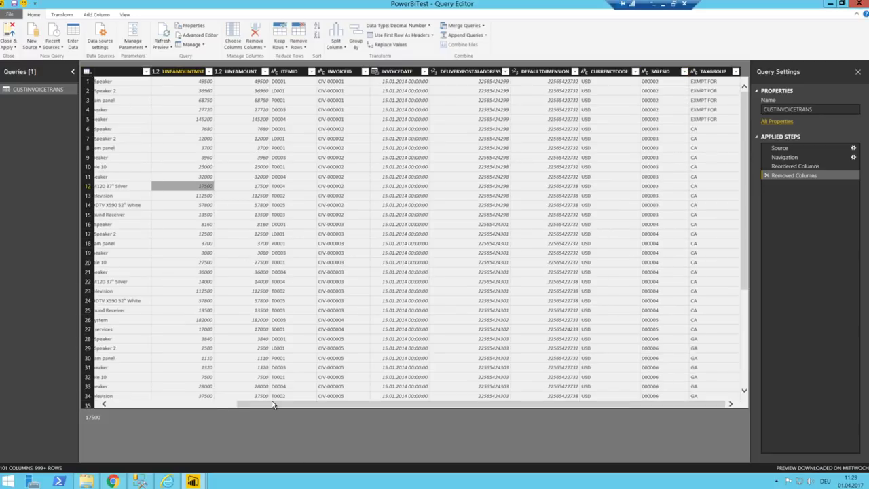
{"action": "left_click_drag", "start_coordinate": [271, 404], "coordinate": [102, 415]}
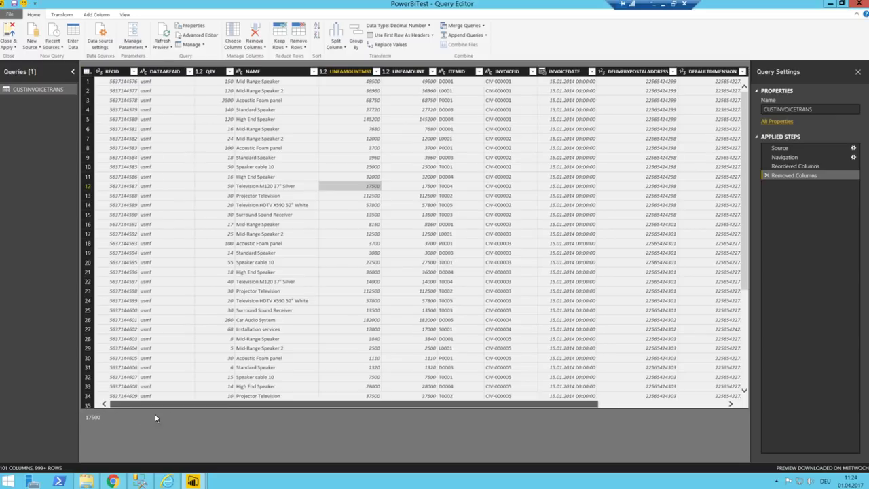
{"action": "left_click_drag", "start_coordinate": [155, 418], "coordinate": [518, 405]}
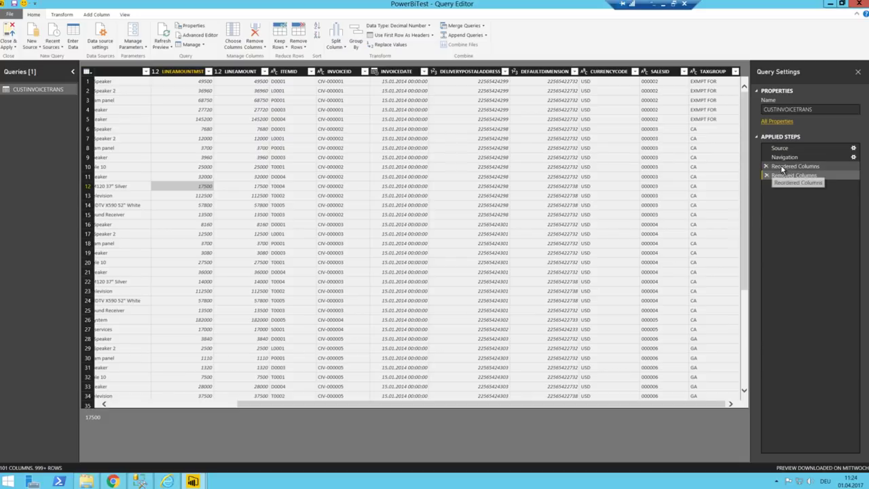
{"action": "left_click", "coordinate": [710, 148]}
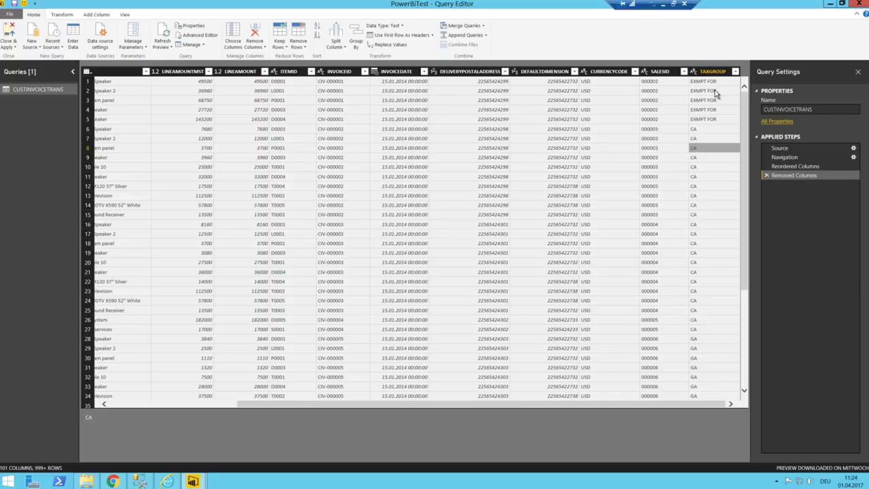
{"action": "left_click", "coordinate": [798, 166]}
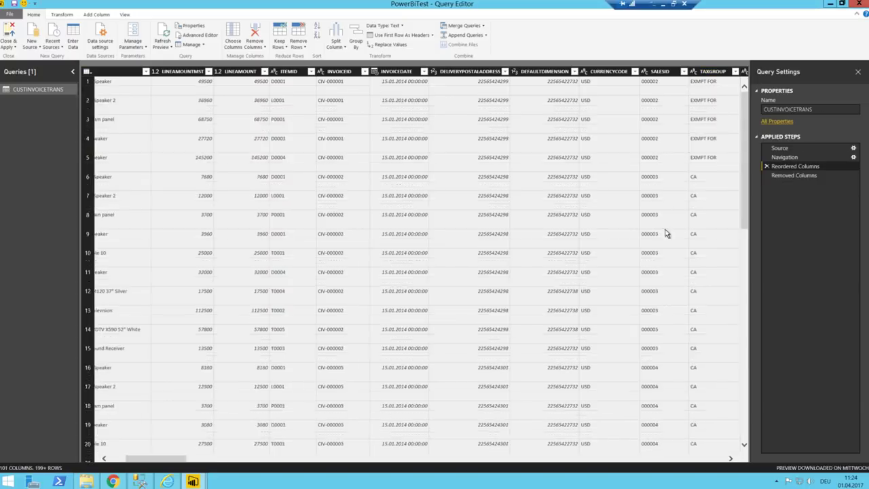
{"action": "left_click_drag", "start_coordinate": [156, 459], "coordinate": [184, 459]}
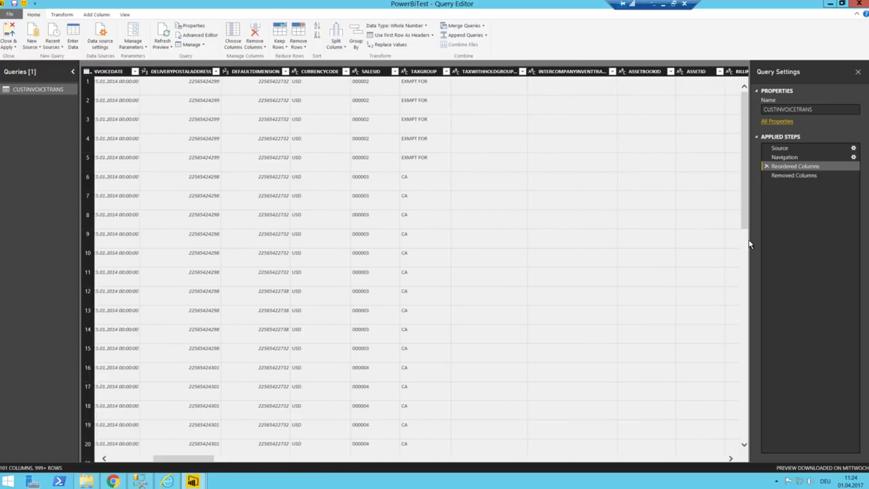
Compare the table at the Removed Columns and Reordered Columns applied steps, and delete the Removed Columns step
{"action": "left_click", "coordinate": [791, 176]}
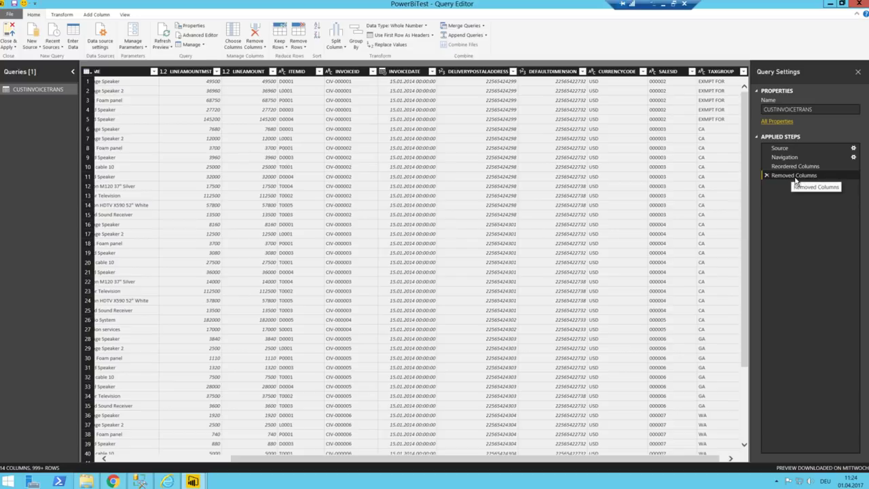
{"action": "left_click", "coordinate": [795, 168]}
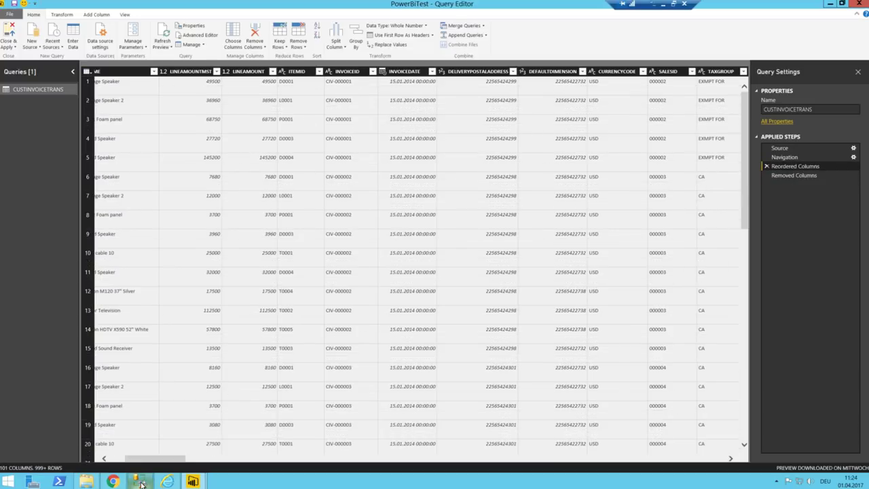
{"action": "left_click_drag", "start_coordinate": [156, 458], "coordinate": [249, 459]}
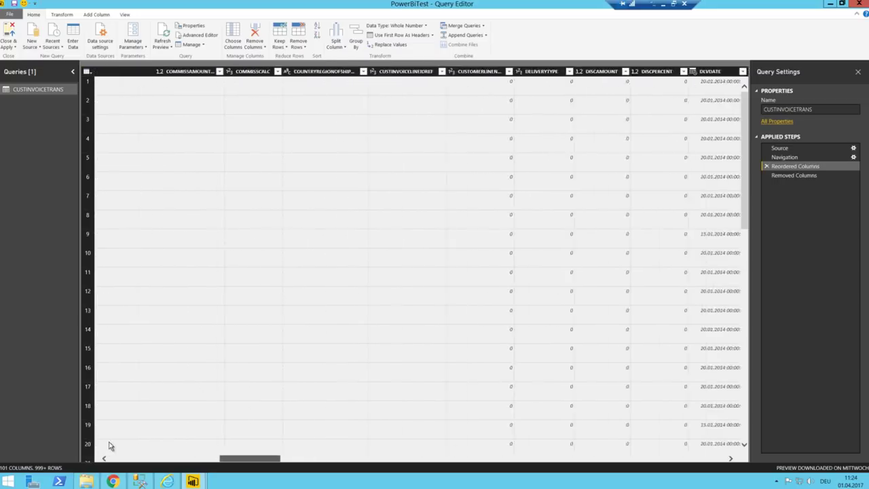
{"action": "left_click", "coordinate": [787, 175]}
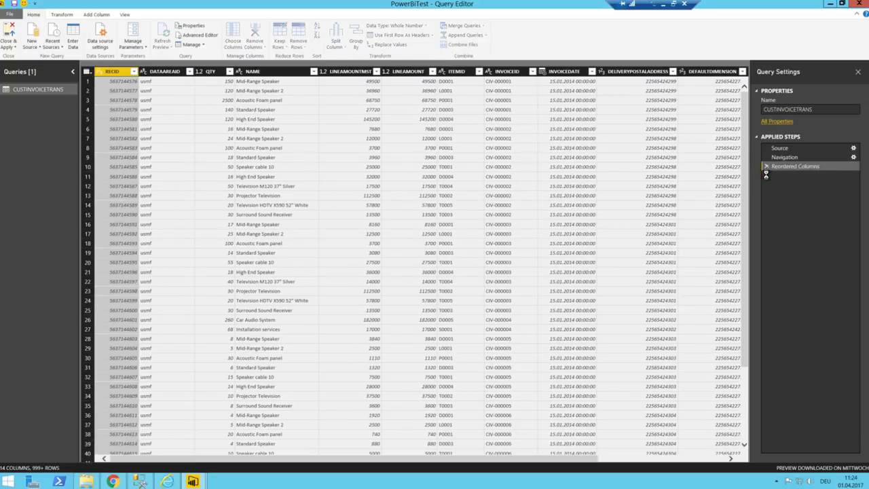
{"action": "left_click", "coordinate": [766, 175]}
Move the TAXITEMGROUP column to the beginning of the query
{"action": "left_click_drag", "start_coordinate": [138, 460], "coordinate": [654, 459]}
{"action": "right_click", "coordinate": [211, 75]}
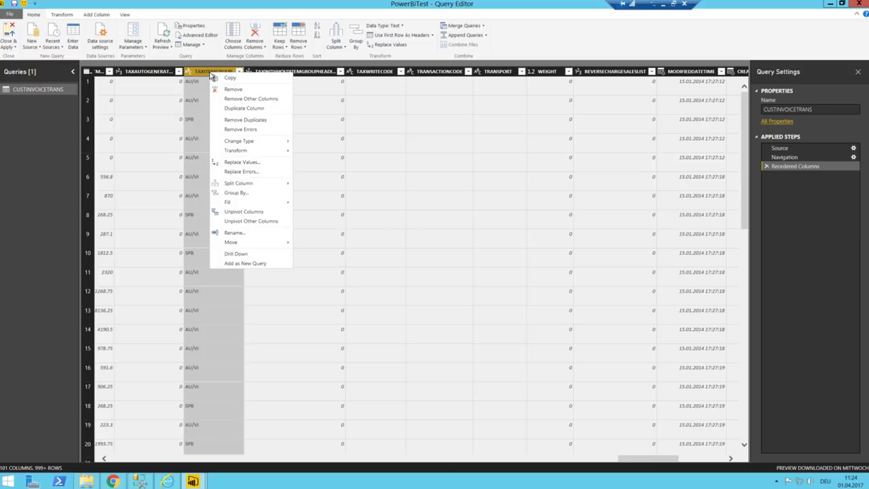
{"action": "mouse_move", "coordinate": [238, 244]}
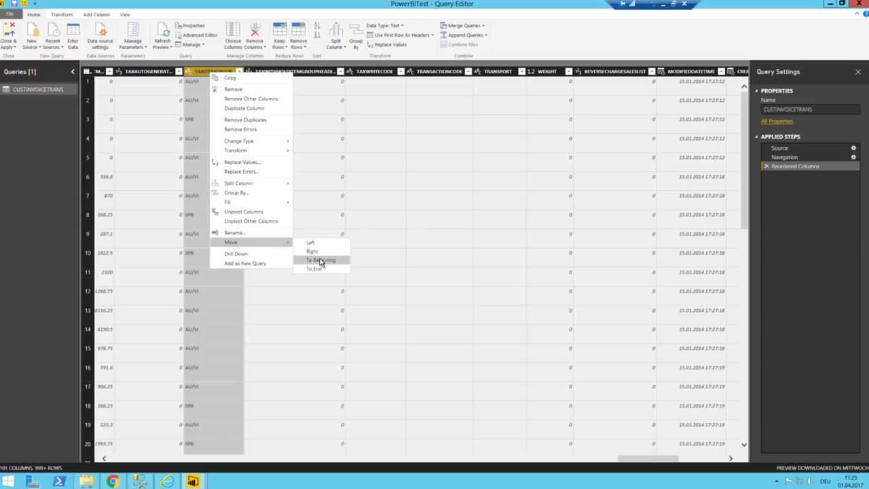
{"action": "left_click", "coordinate": [319, 260]}
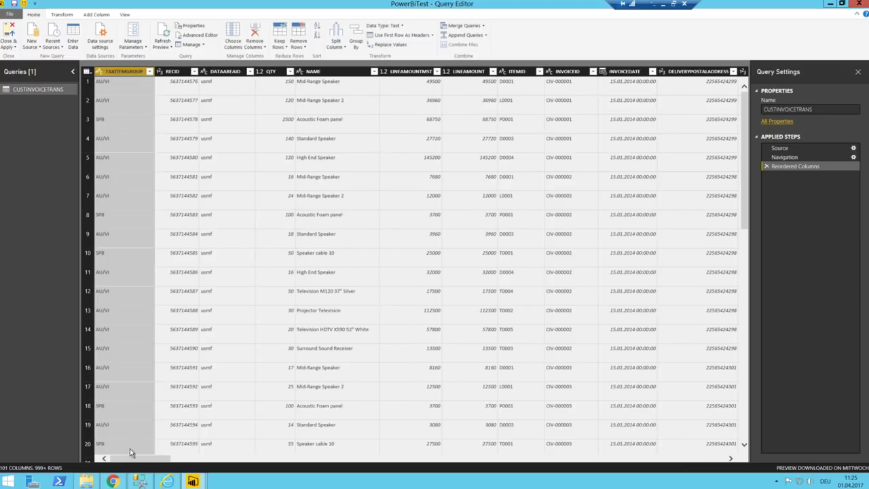
Remove all columns after TAXGROUP again, from the tax withhold group column through the final INVENTQTY column
{"action": "left_click_drag", "start_coordinate": [132, 458], "coordinate": [750, 467]}
{"action": "left_click", "coordinate": [552, 72]}
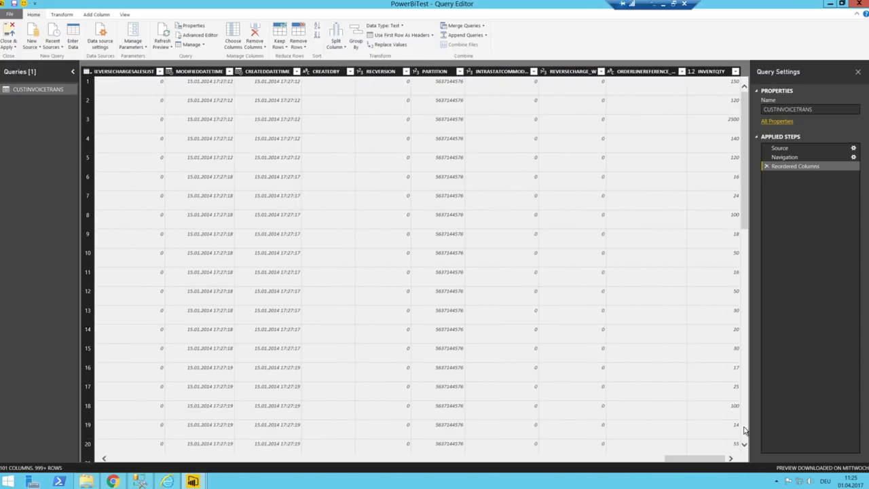
{"action": "left_click", "coordinate": [718, 76], "text": "shift"}
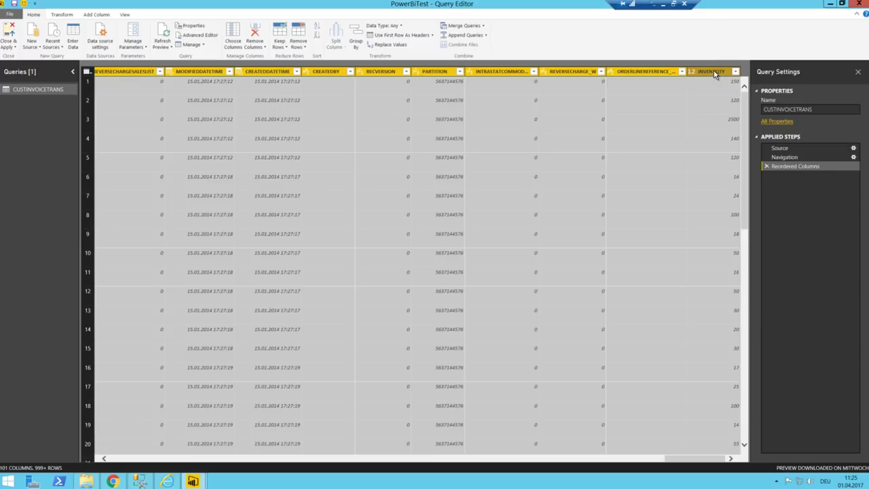
{"action": "right_click", "coordinate": [716, 74]}
{"action": "left_click", "coordinate": [747, 88]}
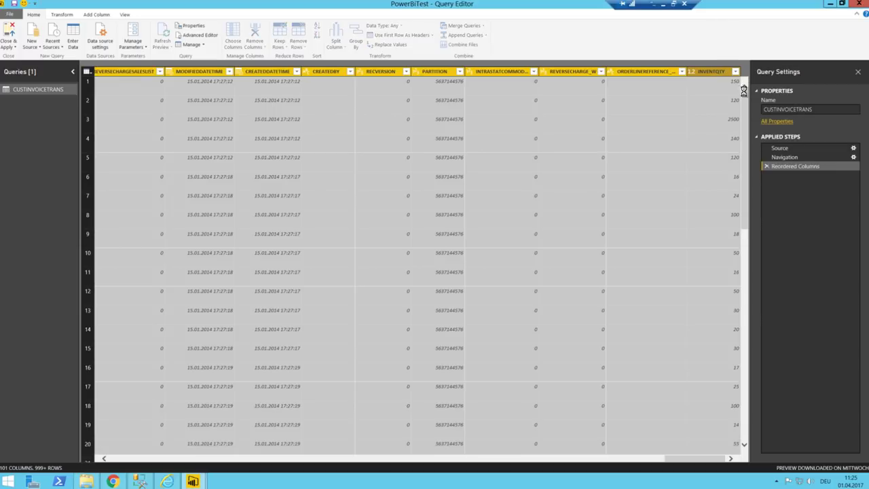
{"action": "left_click", "coordinate": [339, 142]}
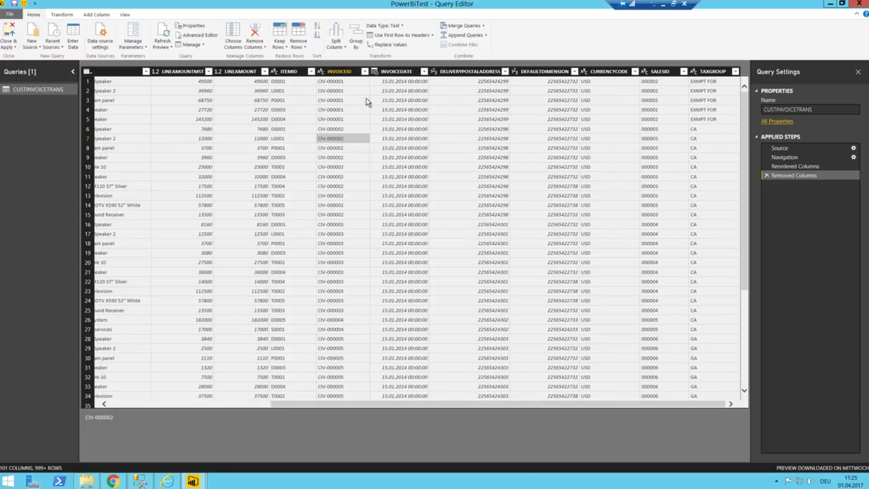
Change the data type of the LINEAMOUNTMST and LINEAMOUNT columns to fixed decimal number
{"action": "left_click", "coordinate": [117, 404]}
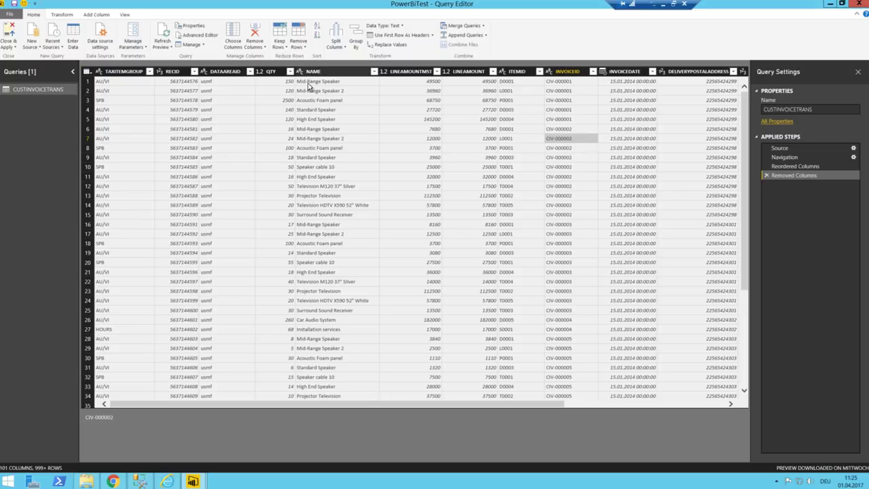
{"action": "left_click", "coordinate": [384, 72]}
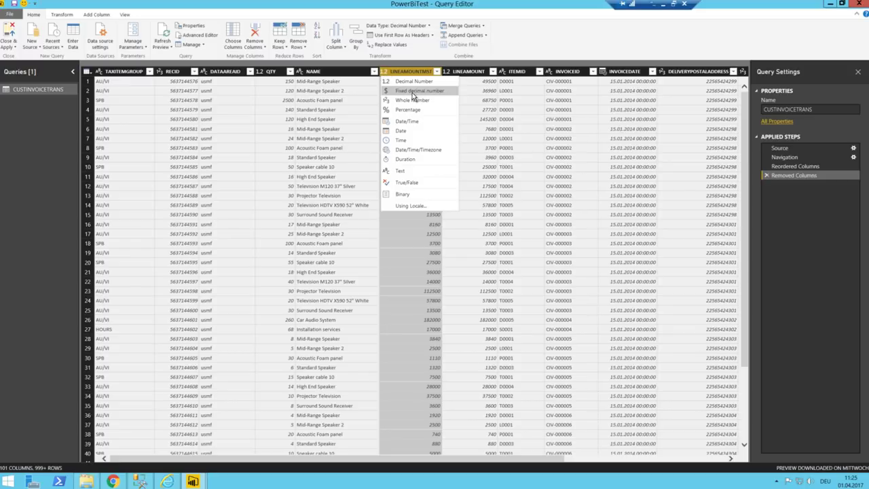
{"action": "left_click", "coordinate": [407, 94]}
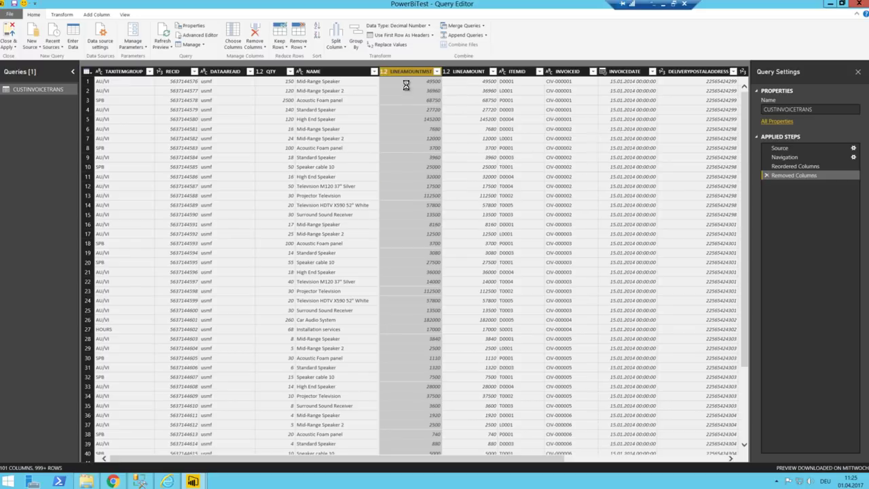
{"action": "left_click", "coordinate": [447, 72]}
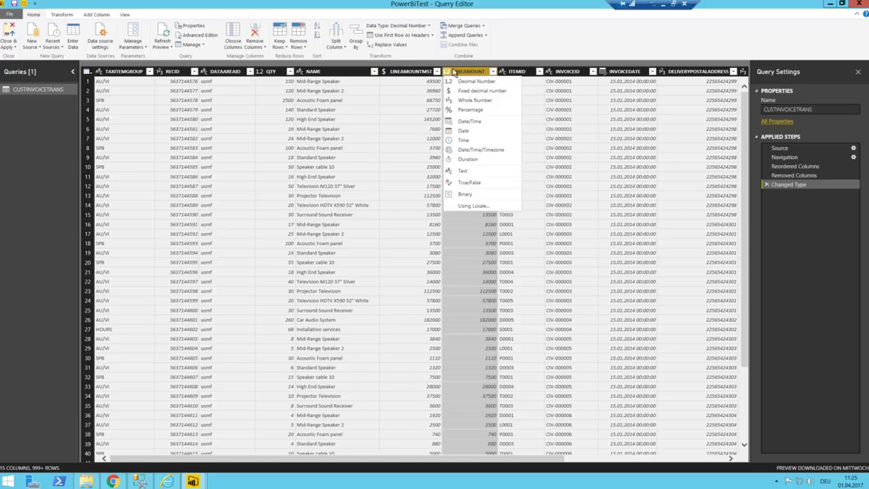
{"action": "left_click", "coordinate": [455, 93]}
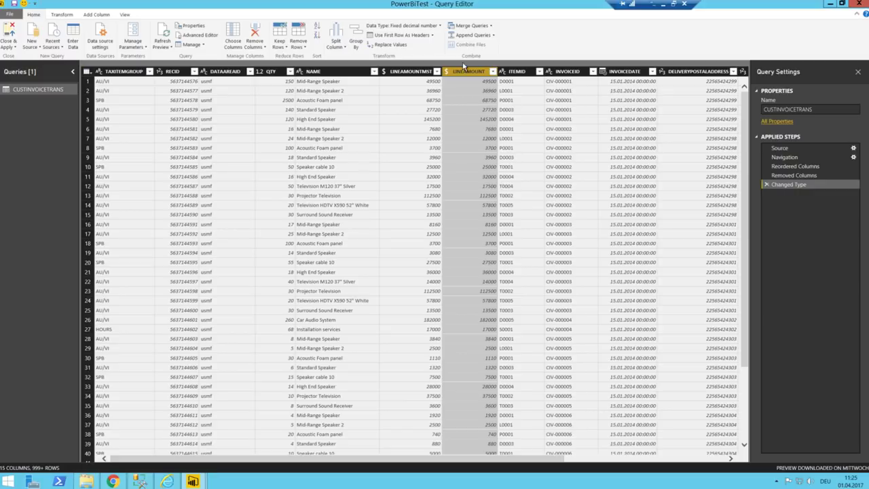
Check the QTY, ITEMID and INVOICEID columns, and set the data type of the INVOICEDATE column to Date
{"action": "left_click", "coordinate": [261, 71]}
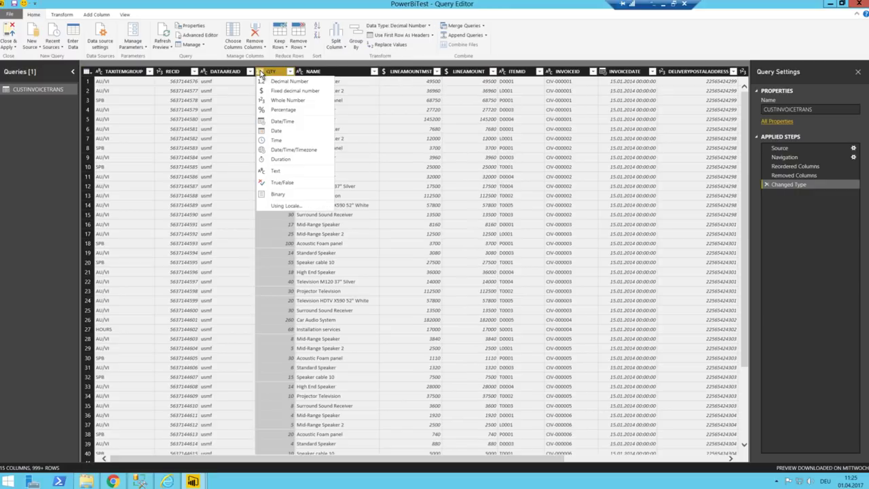
{"action": "left_click", "coordinate": [343, 91]}
{"action": "left_click", "coordinate": [485, 92]}
{"action": "left_click", "coordinate": [506, 91]}
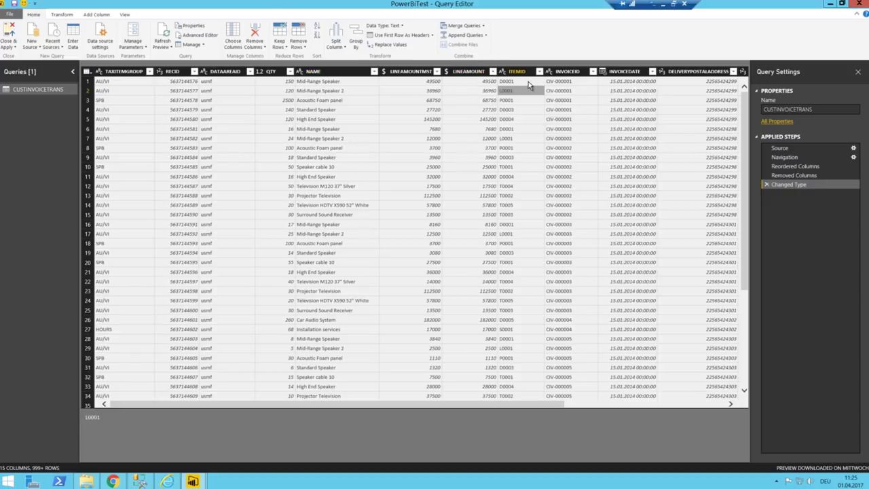
{"action": "left_click", "coordinate": [556, 82]}
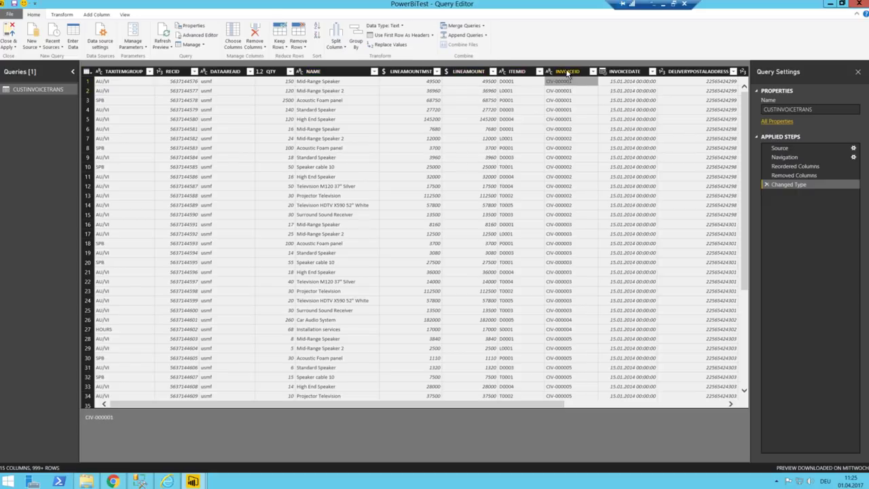
{"action": "left_click", "coordinate": [601, 72]}
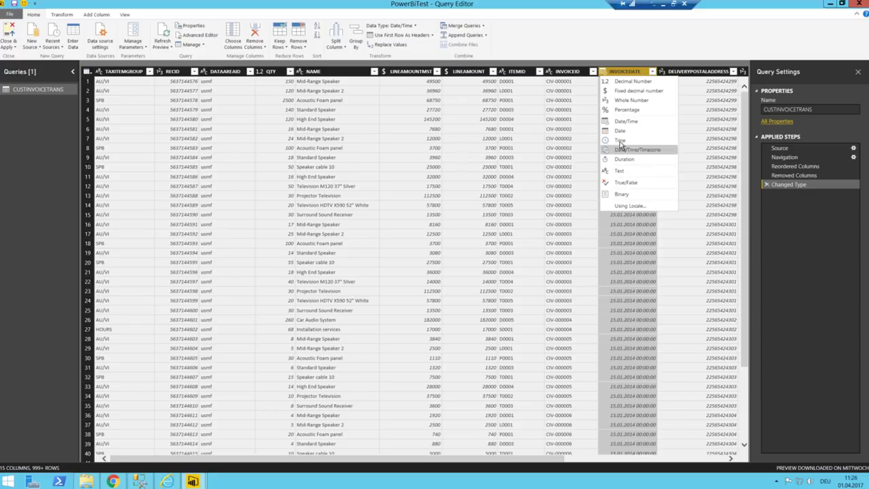
{"action": "left_click", "coordinate": [622, 130]}
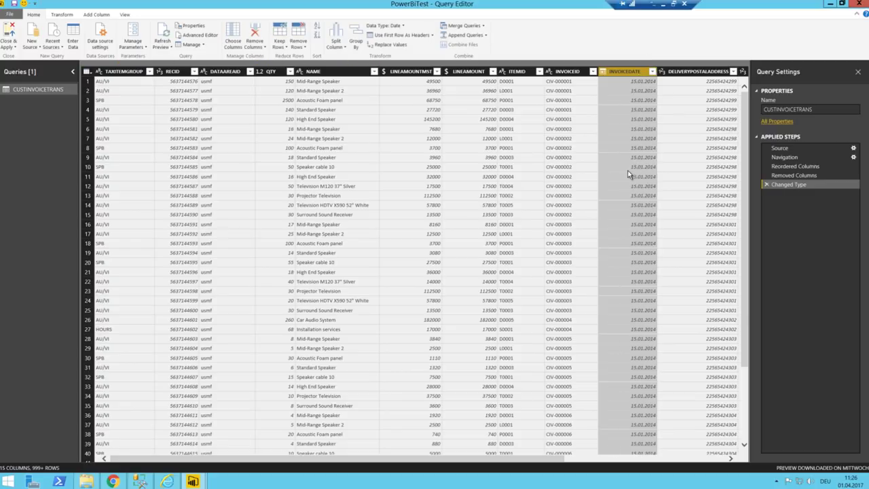
Review the remaining columns, apply the query changes to the model and shrink the CUSTINVOICETRANS table box to fit its fields
{"action": "left_click_drag", "start_coordinate": [197, 459], "coordinate": [357, 459]}
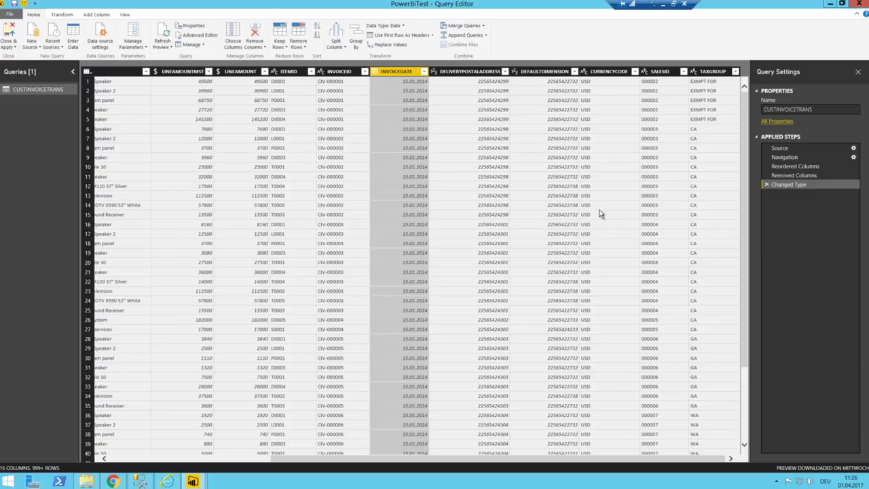
{"action": "left_click", "coordinate": [635, 101]}
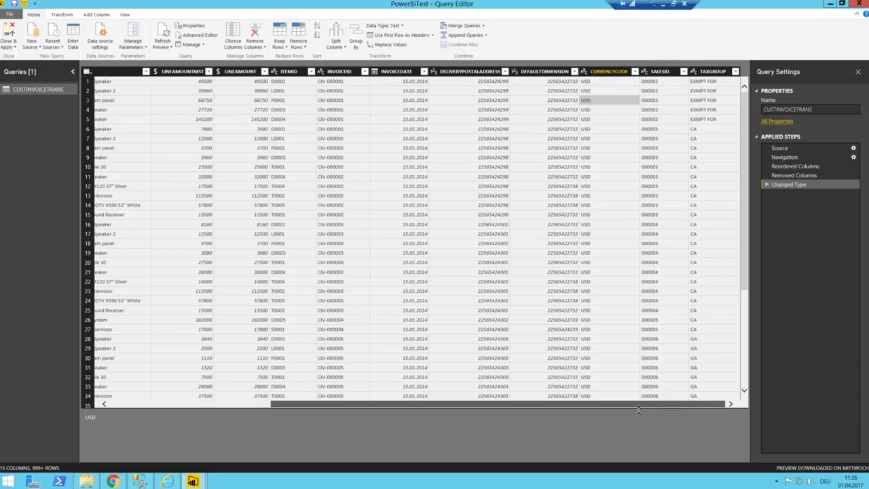
{"action": "left_click_drag", "start_coordinate": [654, 405], "coordinate": [30, 264]}
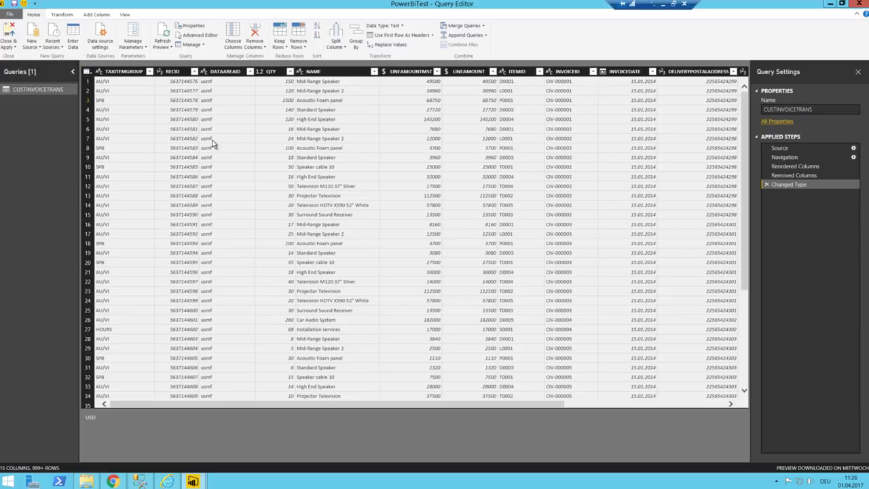
{"action": "left_click", "coordinate": [188, 129]}
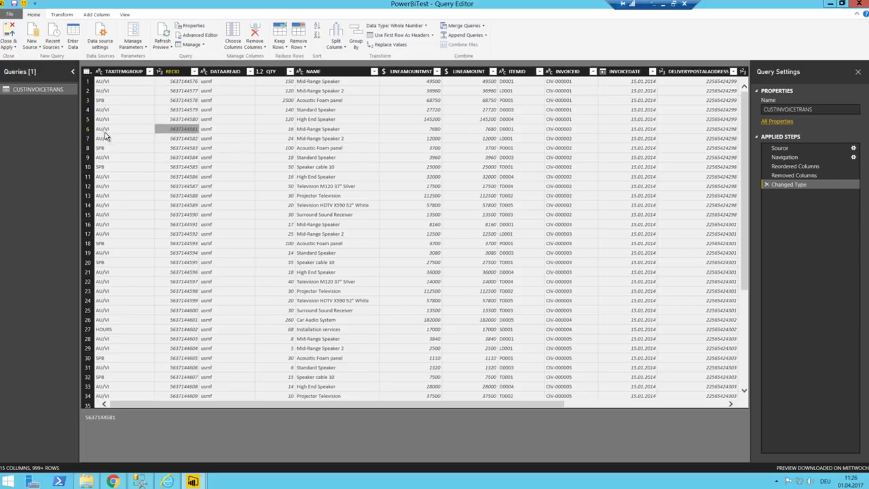
{"action": "left_click", "coordinate": [9, 31]}
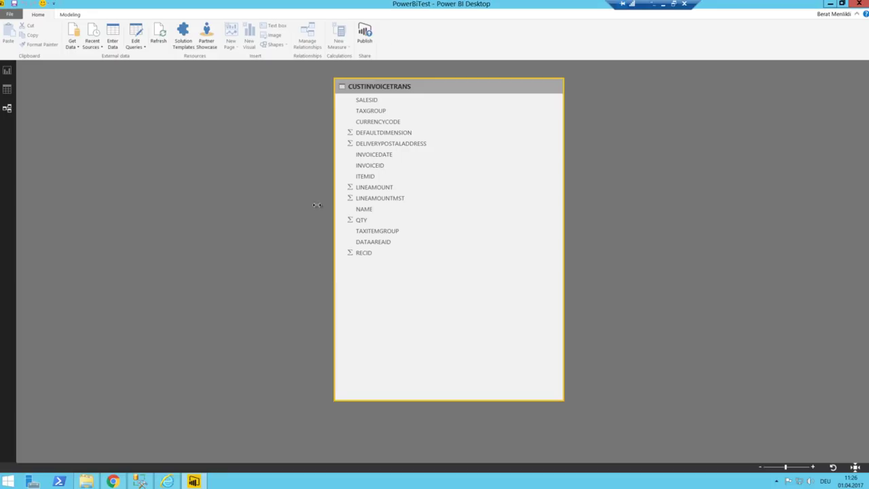
{"action": "left_click_drag", "start_coordinate": [563, 400], "coordinate": [545, 287]}
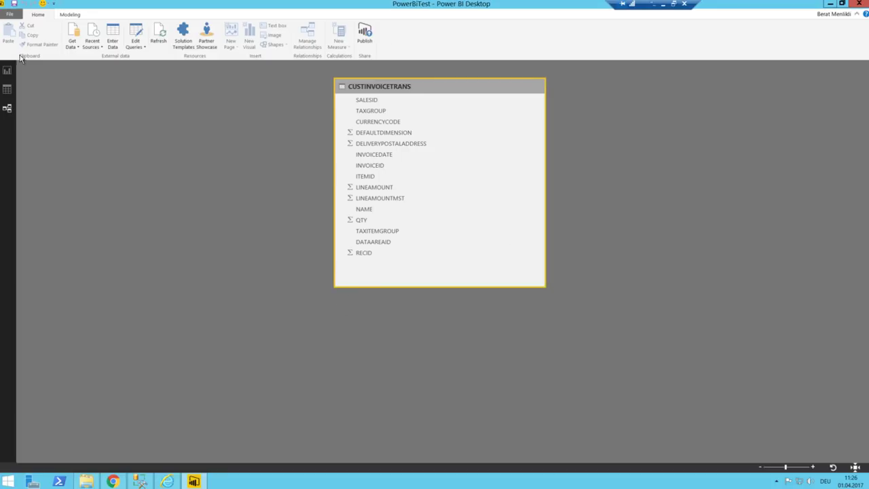
Rename the CUSTINVOICETRANS table as fInvoiceLines in the data view
{"action": "left_click", "coordinate": [8, 90]}
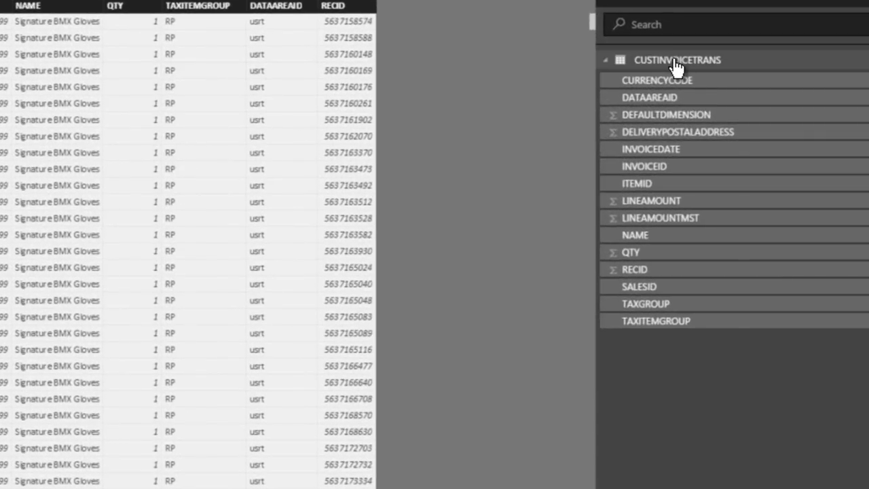
{"action": "right_click", "coordinate": [674, 61]}
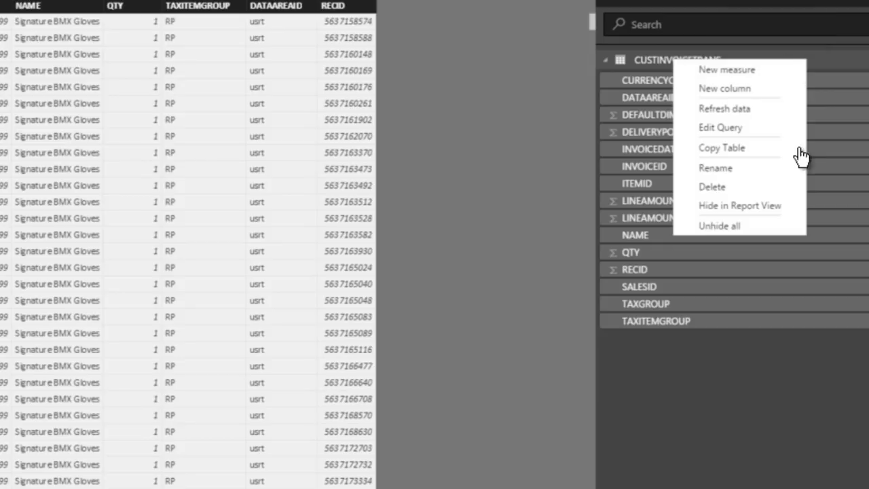
{"action": "left_click", "coordinate": [744, 168]}
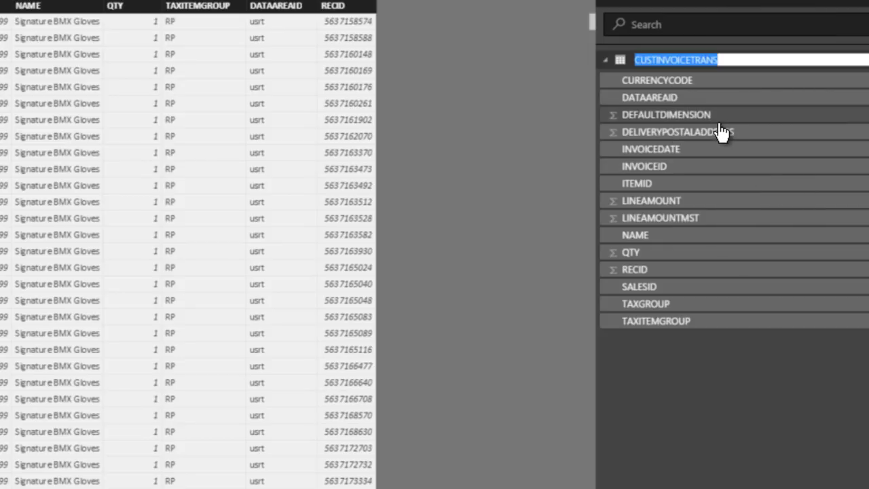
{"action": "key", "text": "BackSpace"}
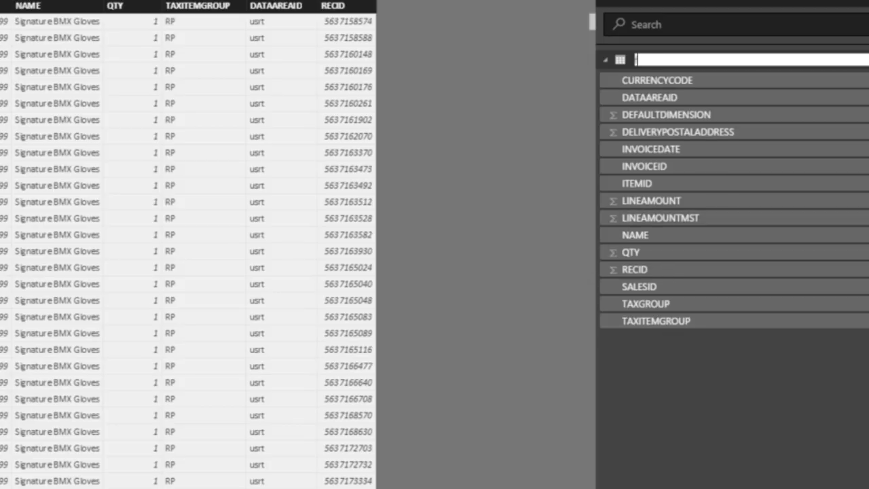
{"action": "type", "text": "fInvoic"}
{"action": "key", "text": "BackSpace"}
{"action": "key", "text": "BackSpace"}
{"action": "key", "text": "BackSpace"}
{"action": "key", "text": "BackSpace"}
{"action": "type", "text": "oiceLines"}
{"action": "key", "text": "Return"}
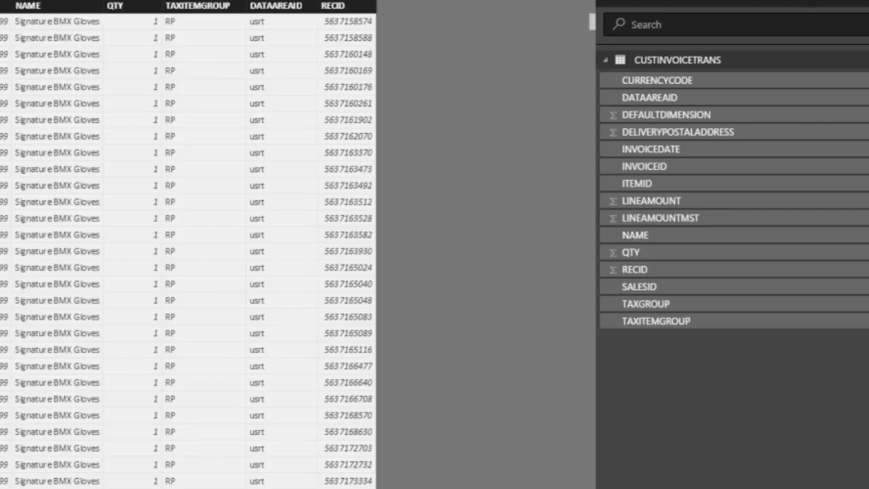
Rename the CURRENCYCODE field of the fInvoiceLines table as Currency
{"action": "right_click", "coordinate": [647, 80]}
{"action": "left_click", "coordinate": [709, 152]}
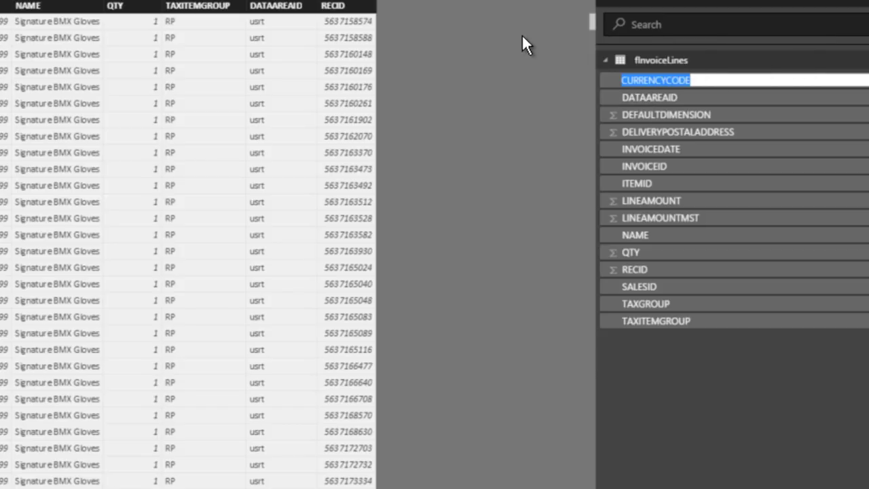
{"action": "type", "text": "Currency"}
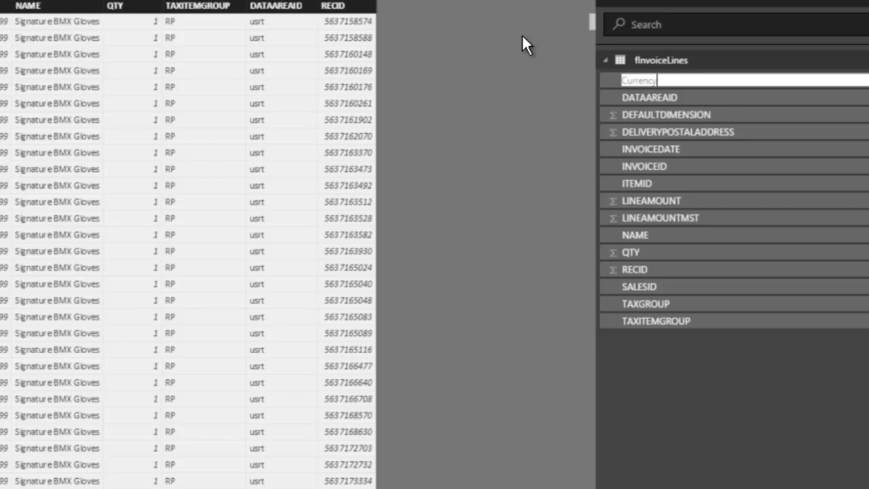
{"action": "key", "text": "Escape"}
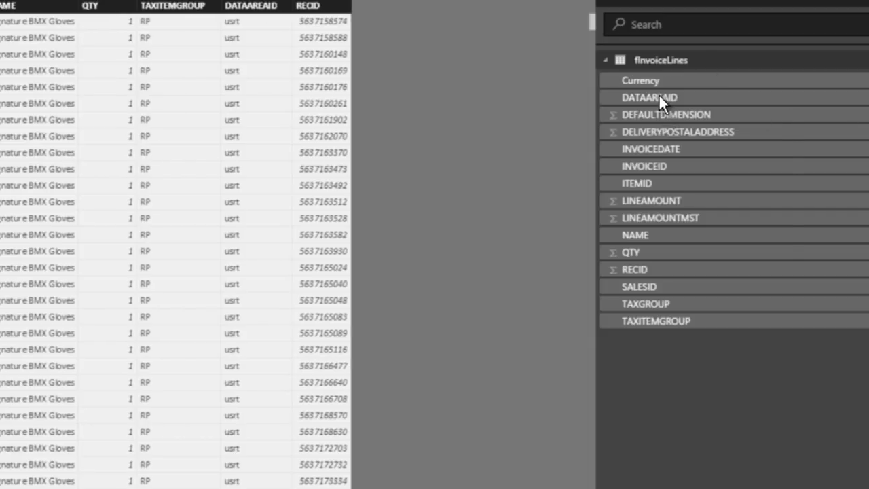
Rename the DATAAREAID field of the fInvoiceLines table as Company
{"action": "right_click", "coordinate": [658, 95]}
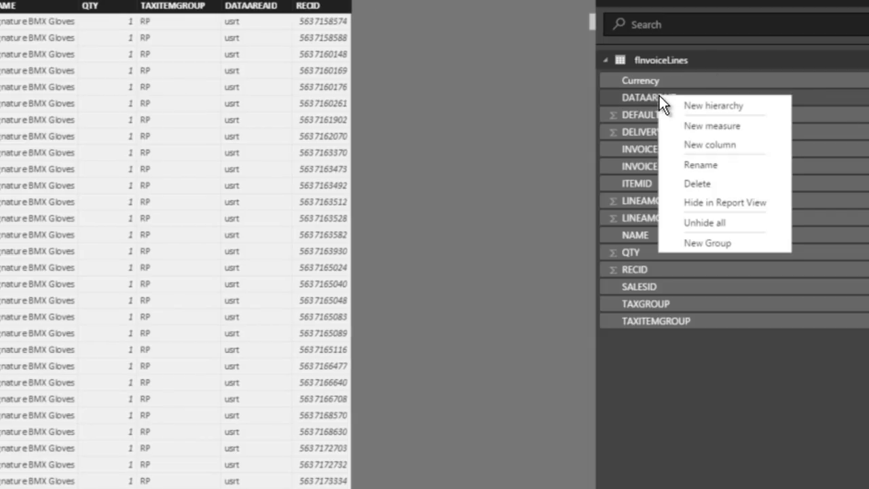
{"action": "left_click", "coordinate": [718, 175]}
{"action": "type", "text": "Cmpan"}
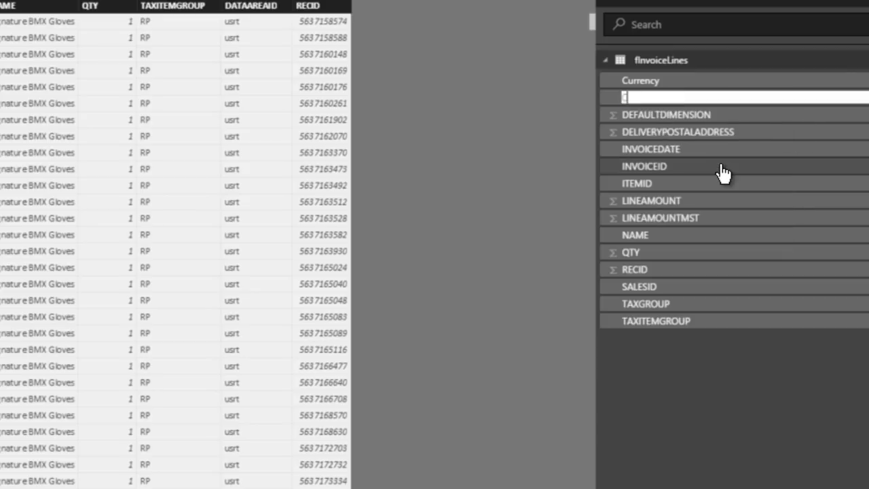
{"action": "key", "text": "BackSpace"}
{"action": "key", "text": "BackSpace"}
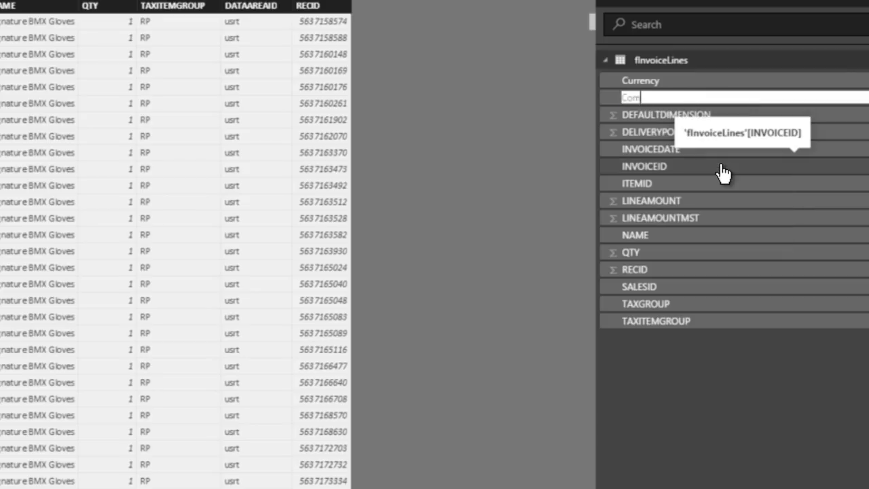
{"action": "type", "text": "ompany"}
{"action": "key", "text": "Return"}
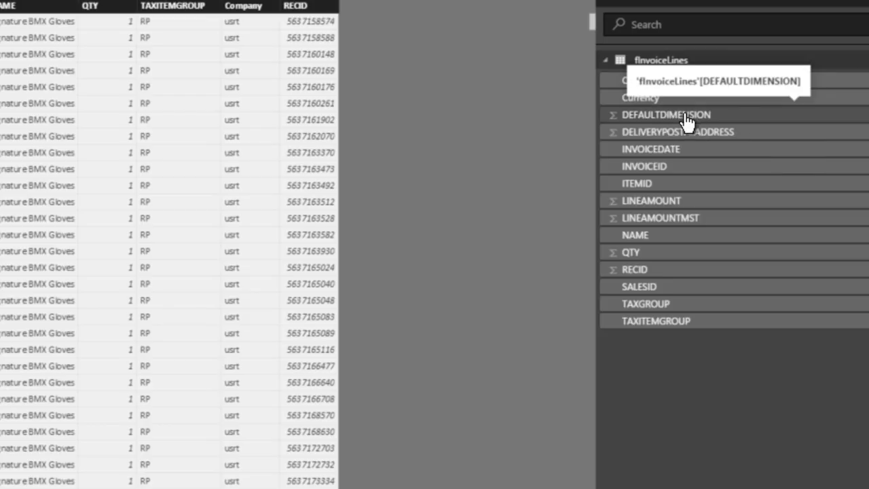
Hide the DEFAULTDIMENSION and DELIVERYPOSTALADDRESS fields of the fInvoiceLines table in report view
{"action": "right_click", "coordinate": [732, 120]}
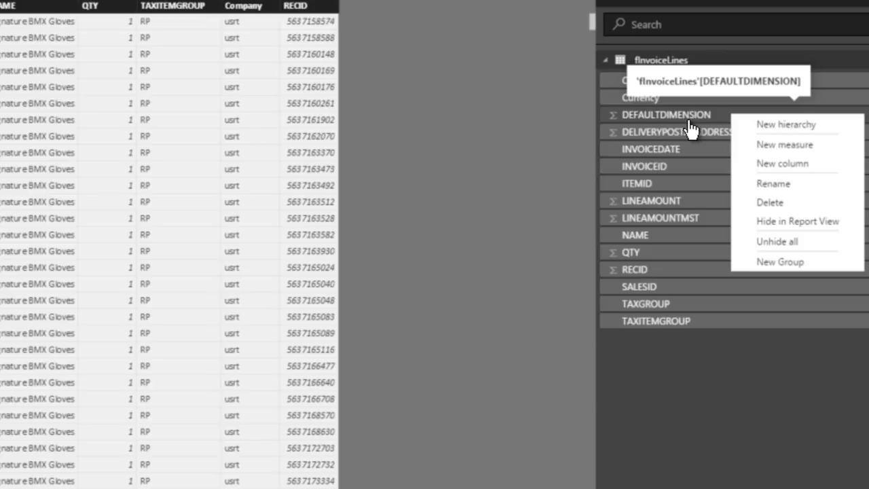
{"action": "left_click", "coordinate": [792, 228]}
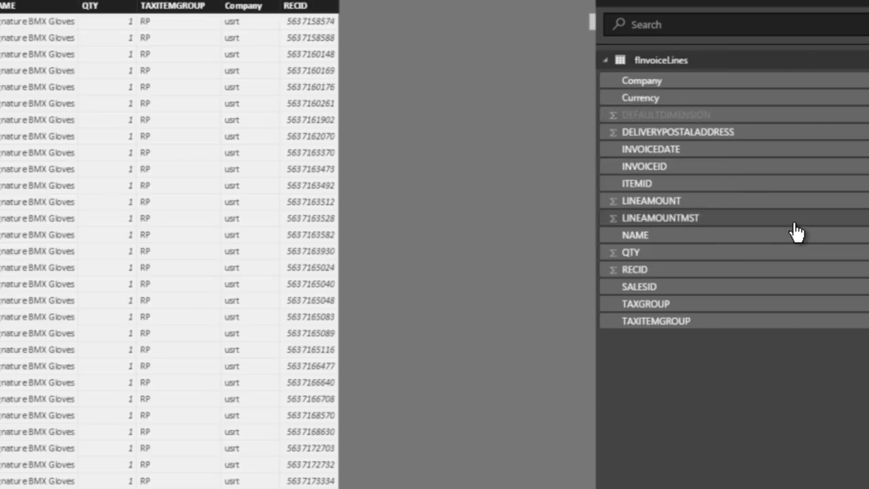
{"action": "right_click", "coordinate": [710, 133]}
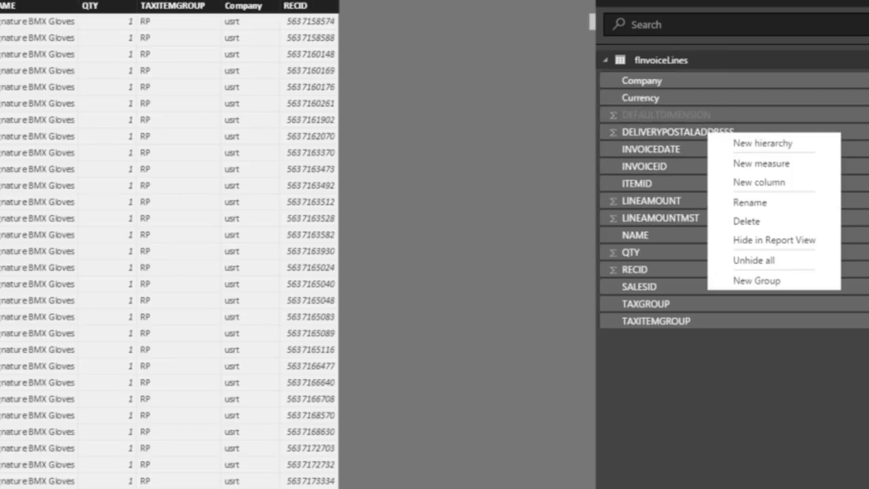
{"action": "left_click", "coordinate": [767, 245]}
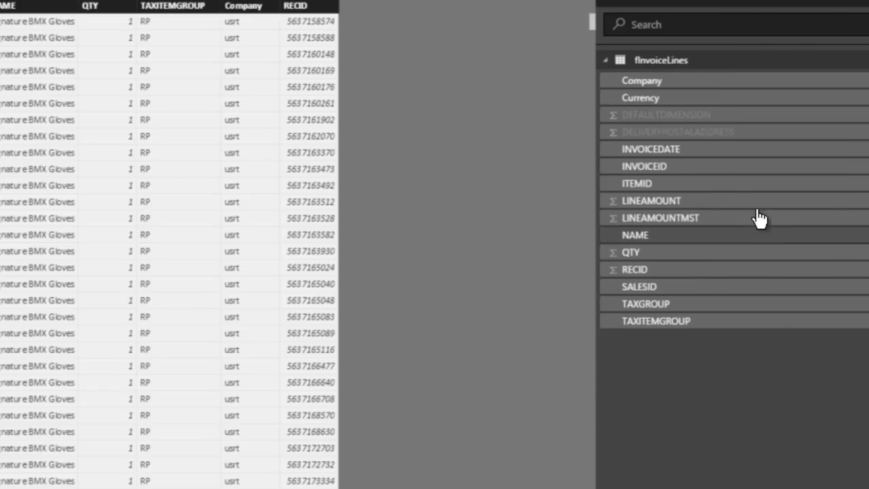
Rename the INVOICEDATE field as Invoice Date and the INVOICEID field as Invoice ID
{"action": "right_click", "coordinate": [659, 148]}
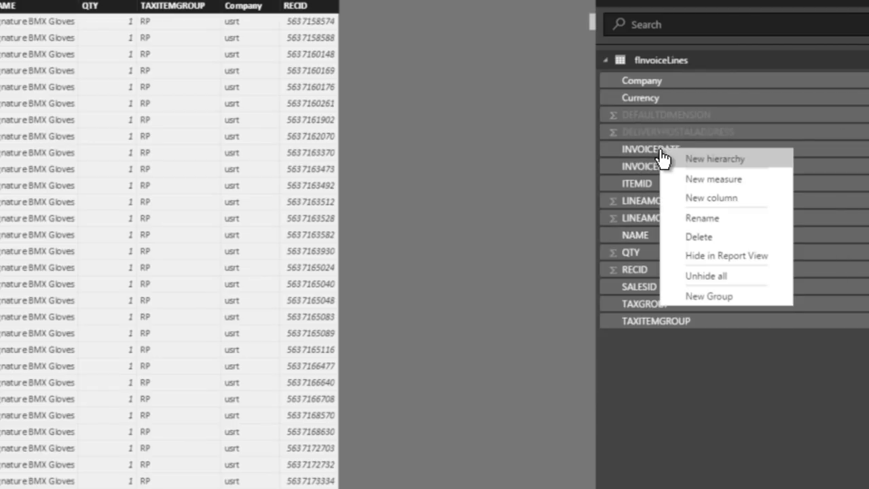
{"action": "left_click", "coordinate": [702, 218]}
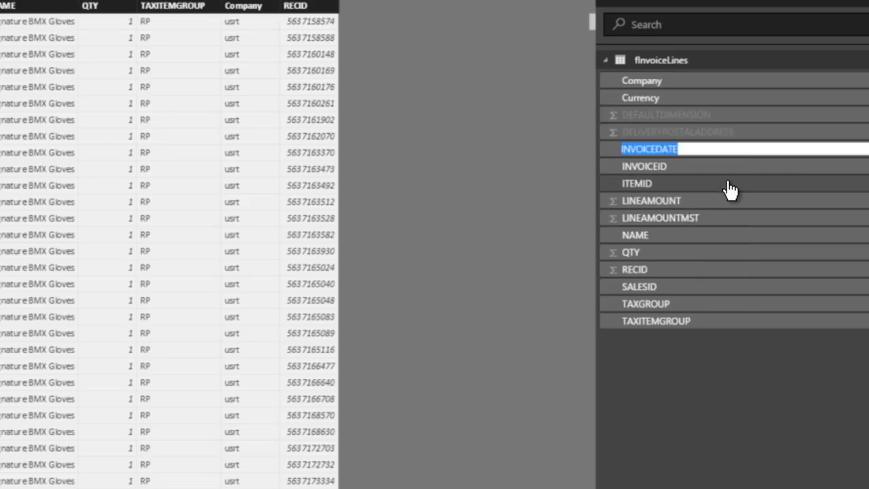
{"action": "type", "text": "Invoice"}
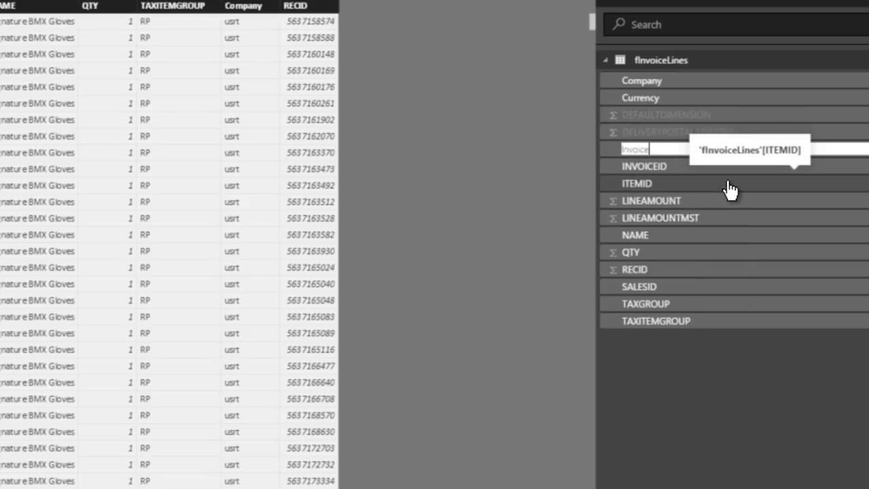
{"action": "type", "text": " Date"}
{"action": "key", "text": "Return"}
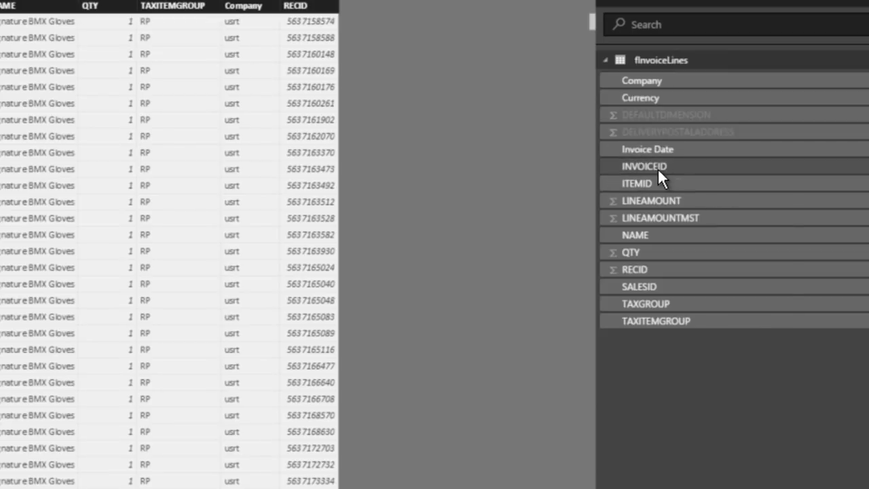
{"action": "right_click", "coordinate": [657, 168]}
{"action": "left_click", "coordinate": [705, 242]}
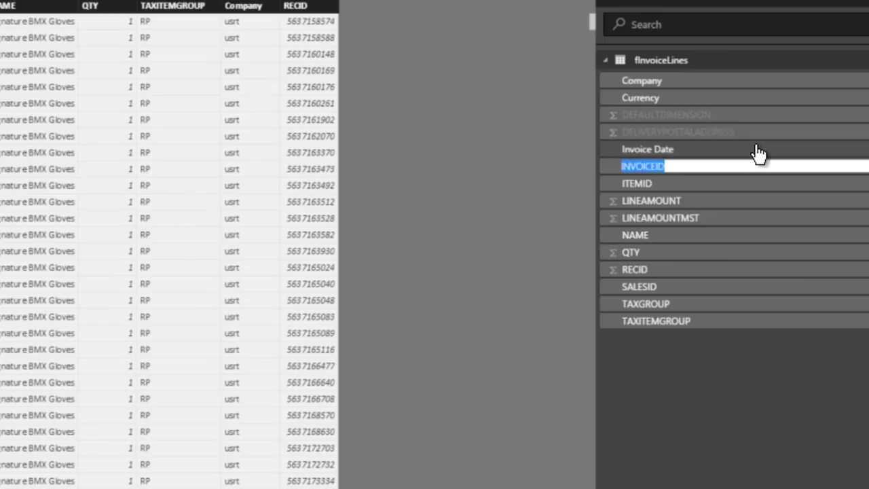
{"action": "type", "text": "INVOICEID"}
{"action": "key", "text": "Return"}
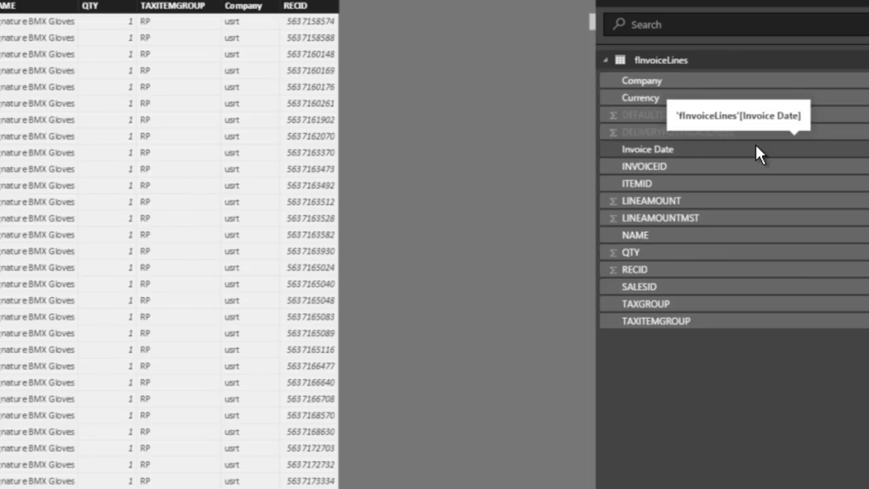
Rename the ITEMID field as Item and the NAME field as Item name
{"action": "right_click", "coordinate": [667, 193]}
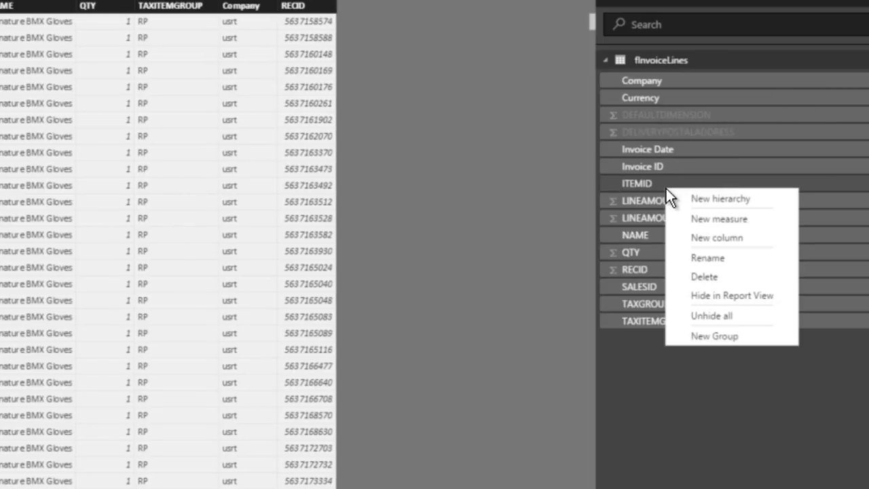
{"action": "left_click", "coordinate": [724, 259]}
{"action": "type", "text": "Item"}
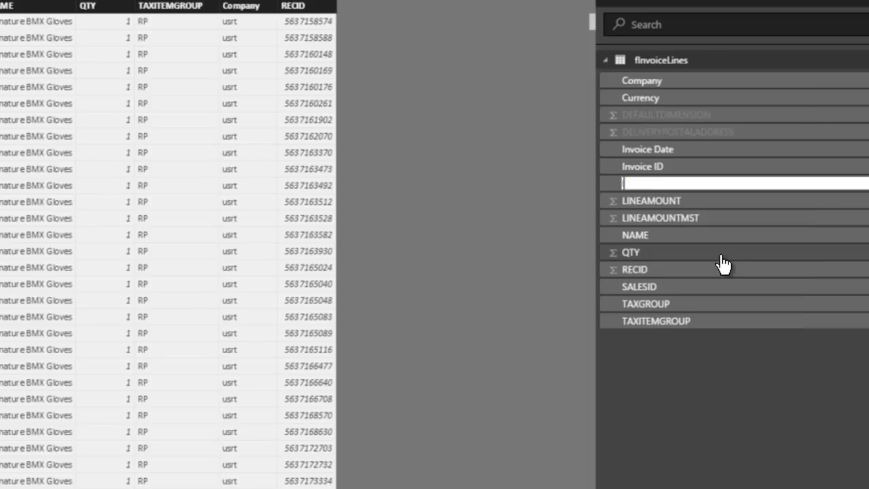
{"action": "key", "text": "Return"}
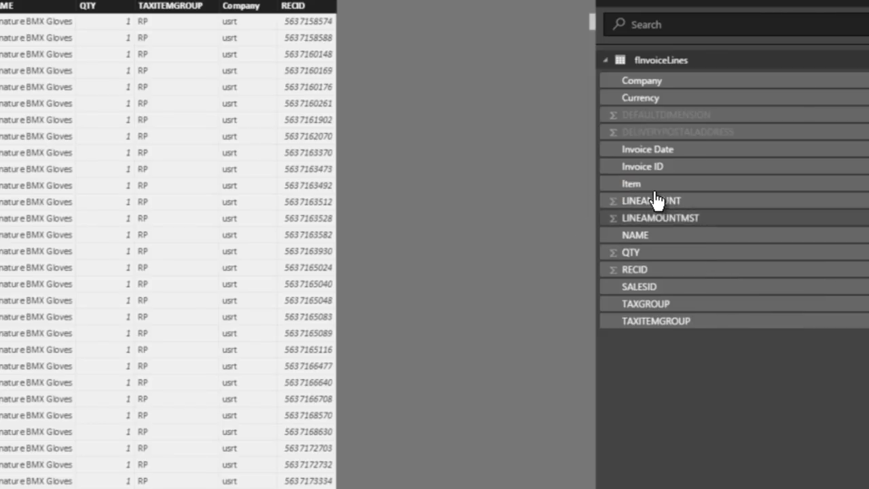
{"action": "right_click", "coordinate": [643, 235]}
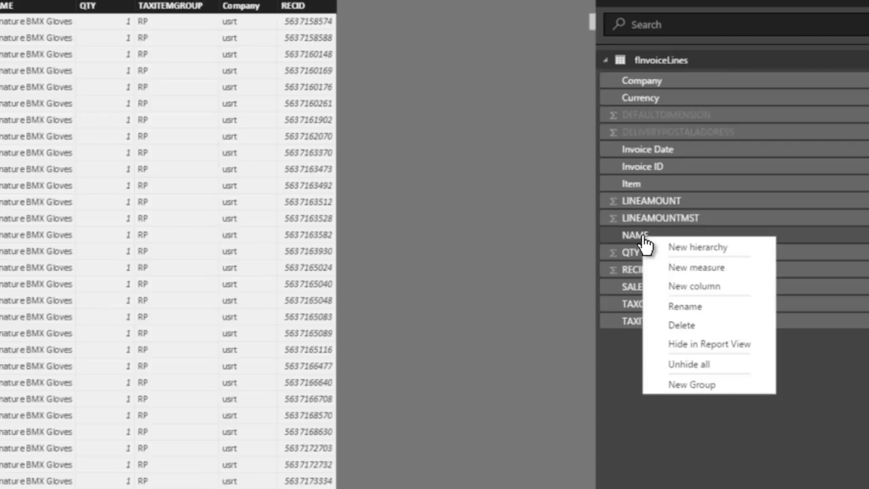
{"action": "left_click", "coordinate": [694, 307]}
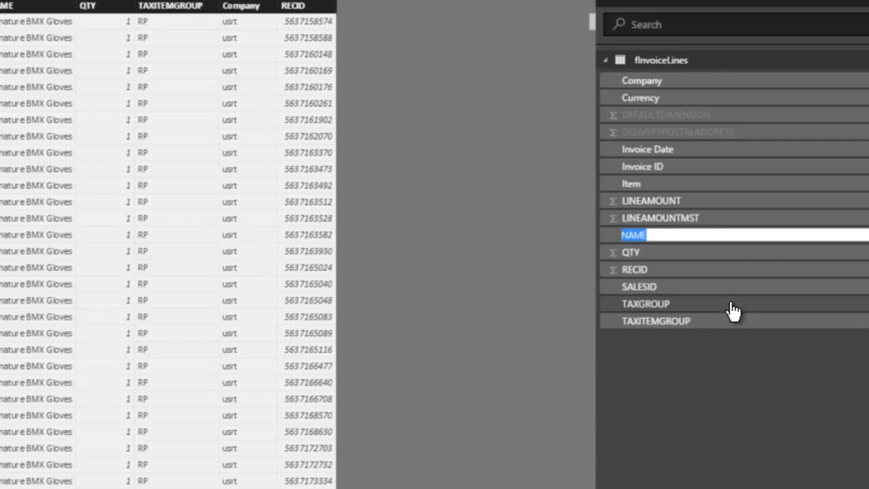
{"action": "type", "text": "Item"}
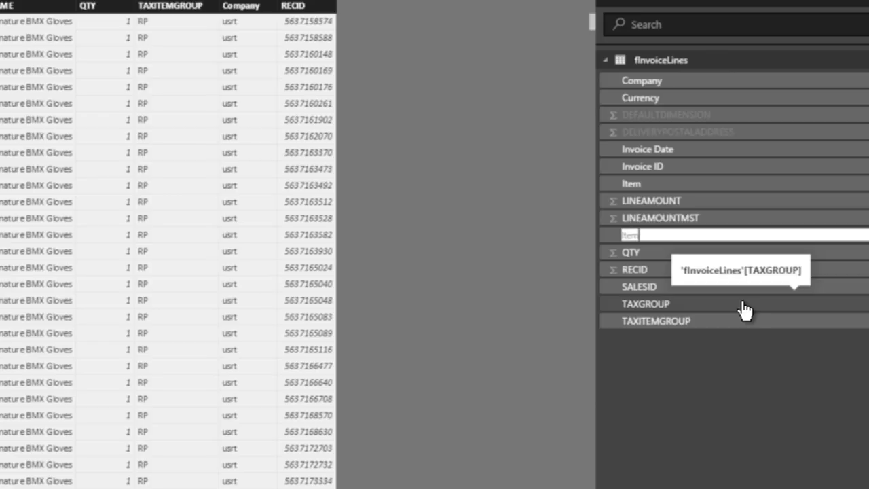
{"action": "type", "text": " name"}
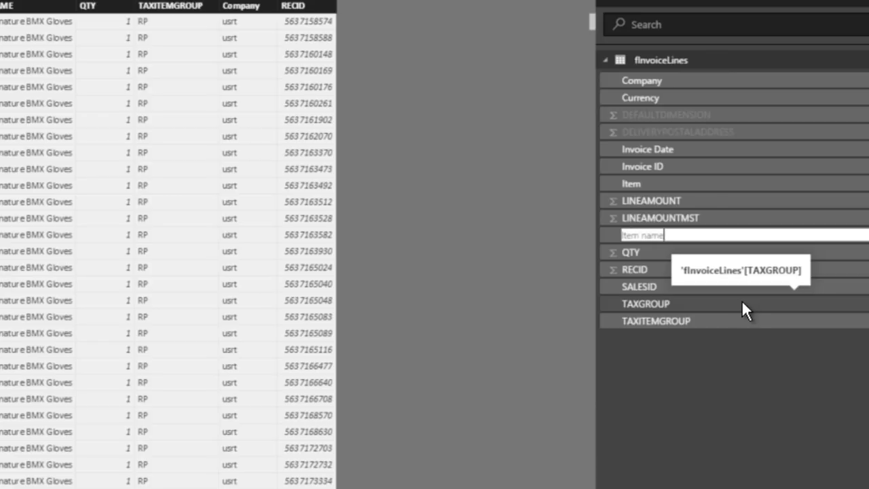
{"action": "key", "text": "Return"}
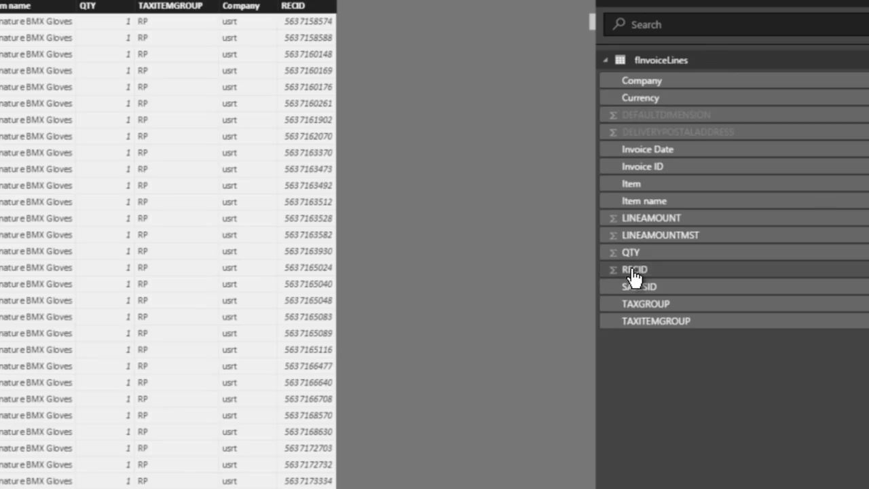
Hide the RECID field in report view and rename the SALESID field as Sales ID
{"action": "right_click", "coordinate": [634, 270]}
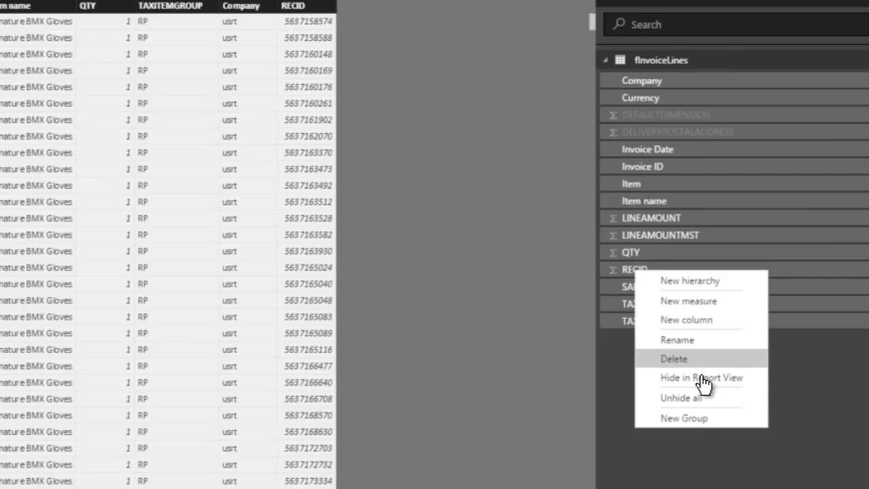
{"action": "left_click", "coordinate": [702, 378]}
{"action": "right_click", "coordinate": [640, 287]}
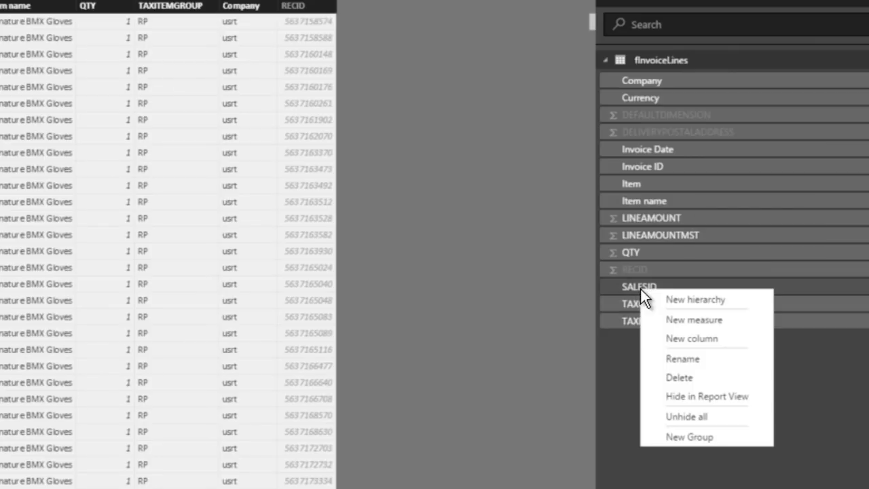
{"action": "left_click", "coordinate": [710, 361]}
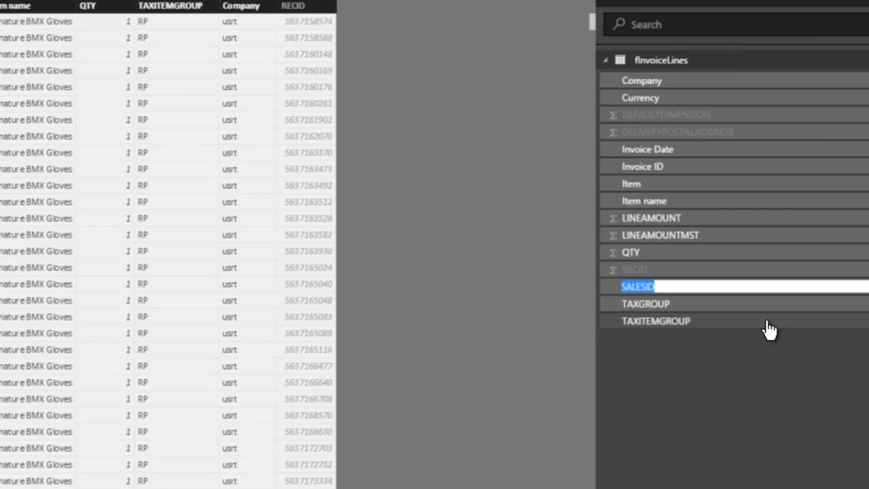
{"action": "type", "text": "Sales I"}
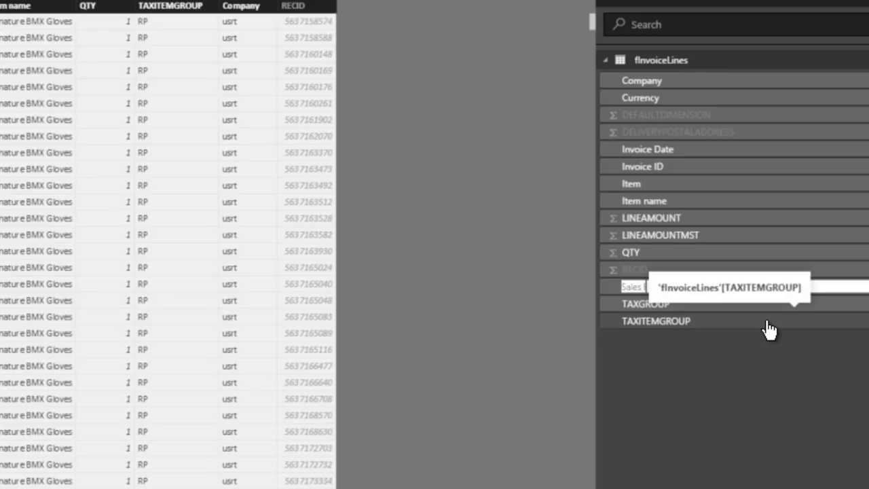
{"action": "key", "text": "Return"}
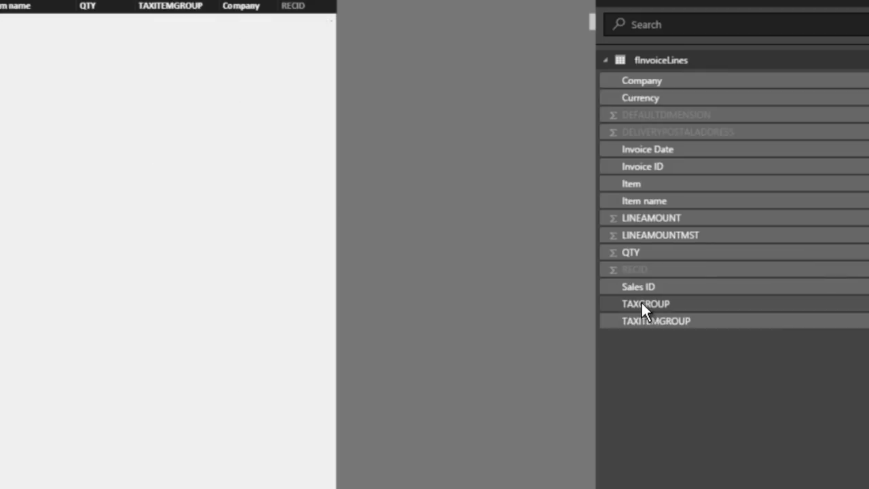
Rename the TAXGROUP field of the fInvoiceLines table as Sales Tax Group
{"action": "right_click", "coordinate": [641, 303]}
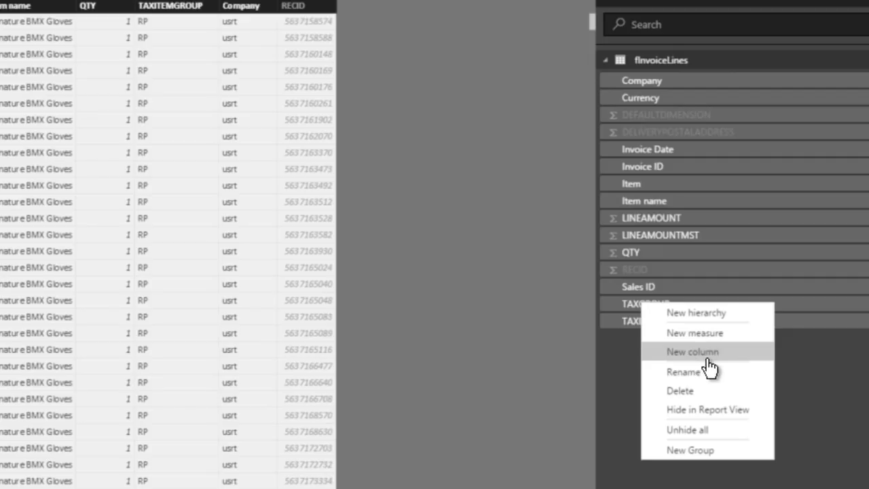
{"action": "left_click", "coordinate": [687, 371]}
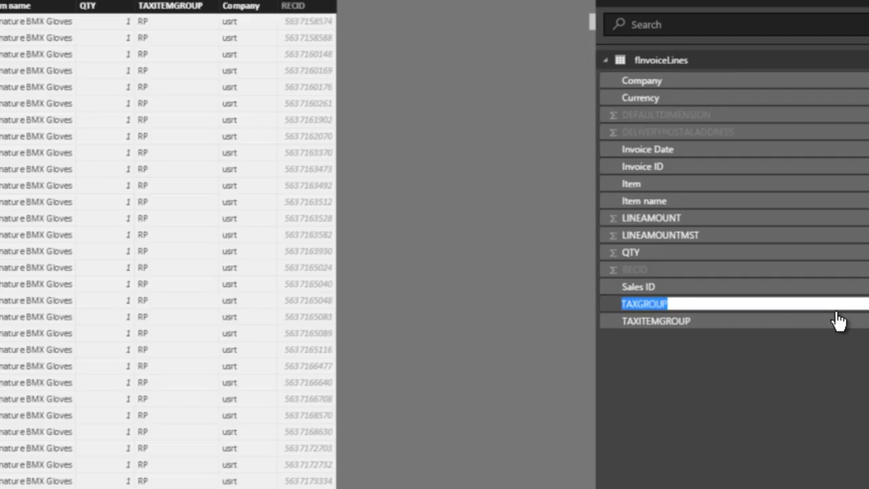
{"action": "type", "text": "Sales"}
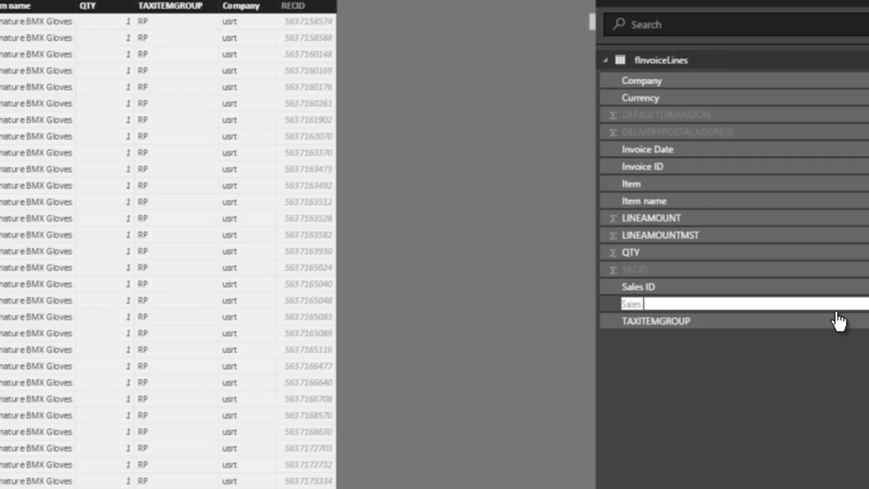
{"action": "type", "text": " Tax Grou"}
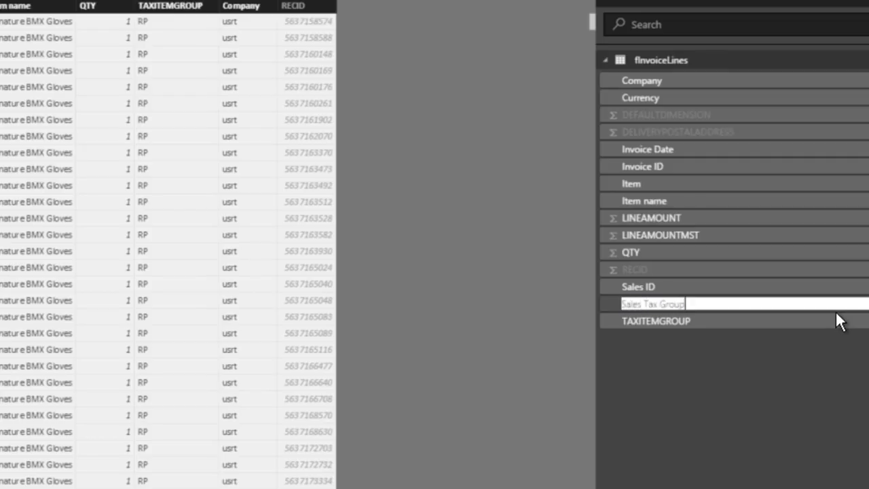
{"action": "type", "text": "p"}
{"action": "key", "text": "Return"}
Rename the TAXITEMGROUP field of the fInvoiceLines table as Item Sales Tax Group
{"action": "right_click", "coordinate": [652, 324]}
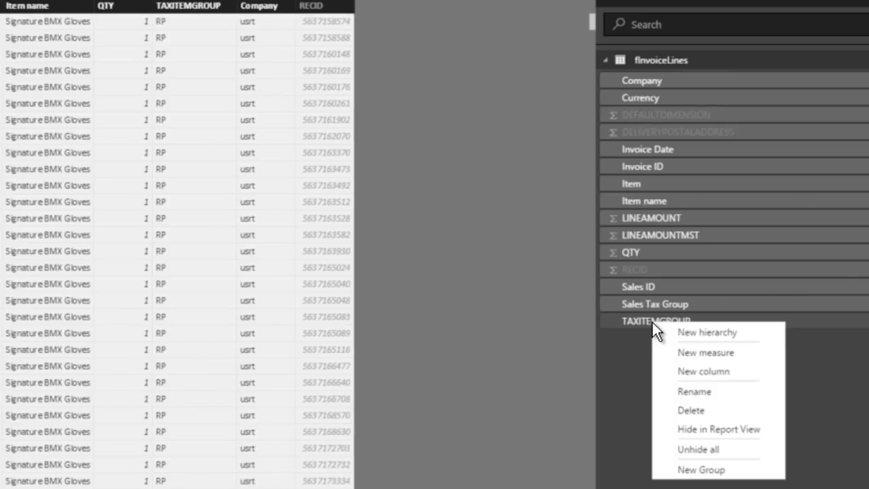
{"action": "left_click", "coordinate": [694, 392]}
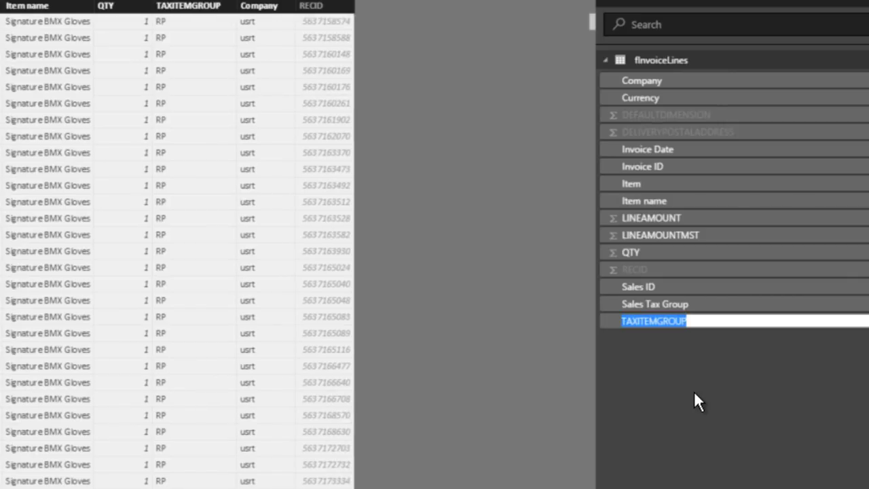
{"action": "type", "text": "Item Sales Ta"}
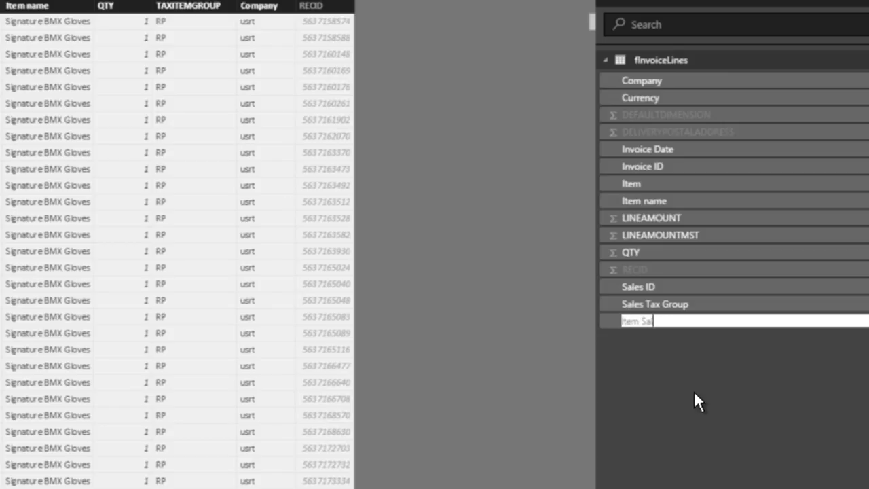
{"action": "type", "text": "x Group"}
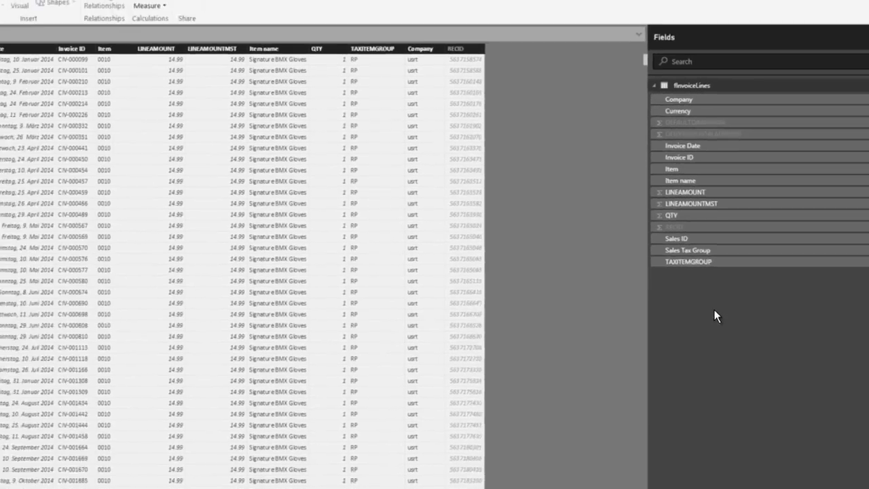
Finish naming the TAXITEMGROUP field Item Sales Tax Group and select the company table visual in the report
{"action": "key", "text": "Return"}
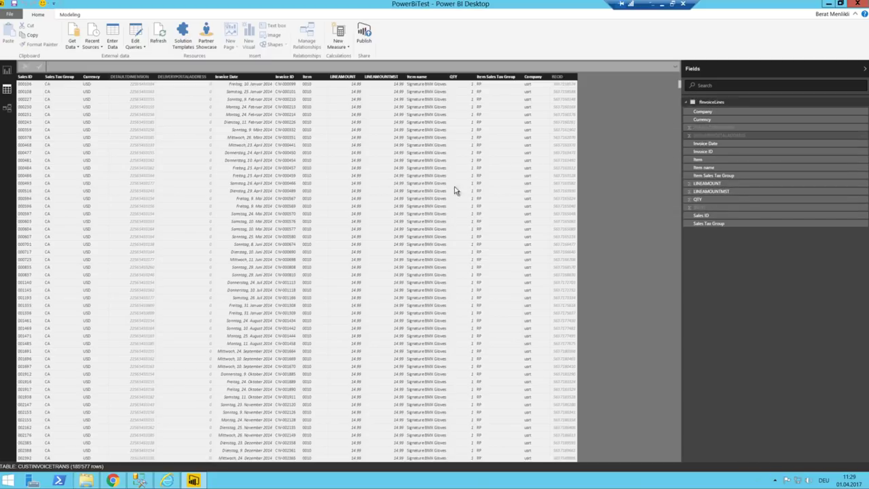
{"action": "left_click", "coordinate": [7, 71]}
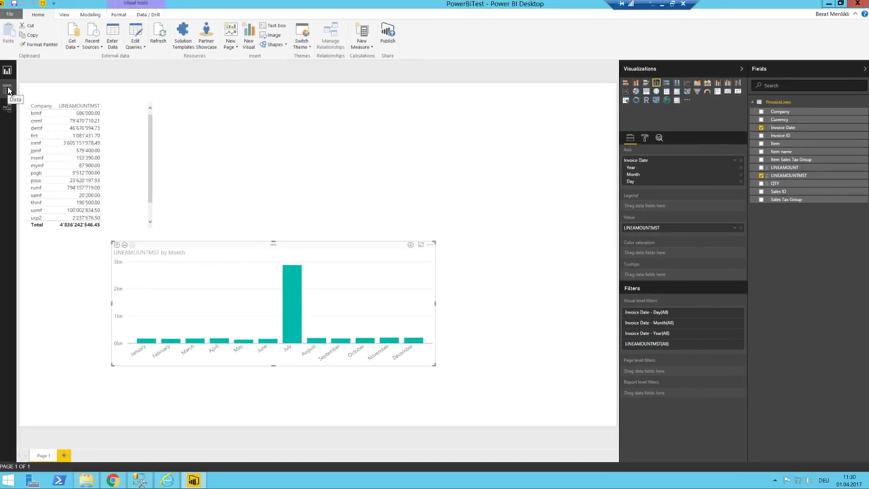
{"action": "left_click", "coordinate": [8, 90]}
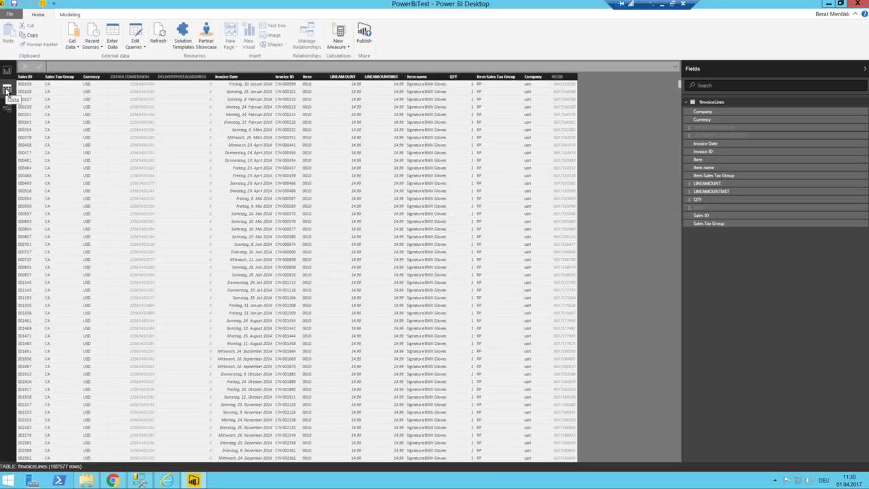
{"action": "left_click", "coordinate": [7, 70]}
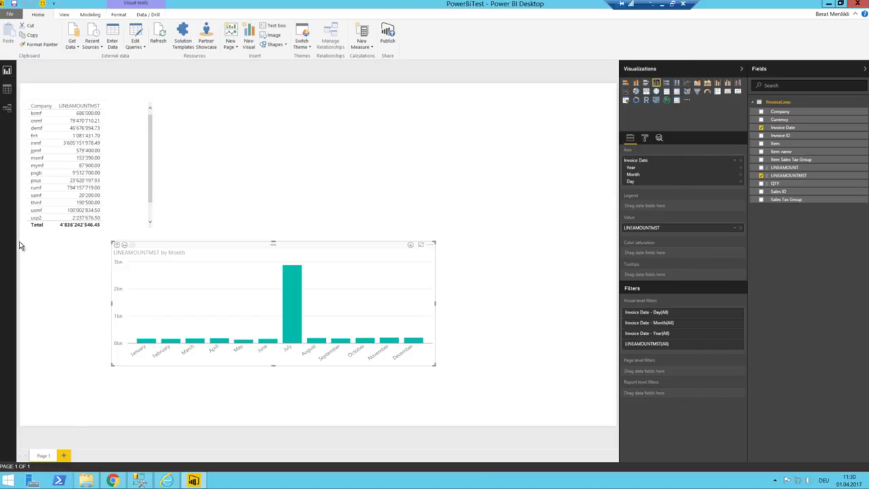
{"action": "left_click", "coordinate": [39, 133]}
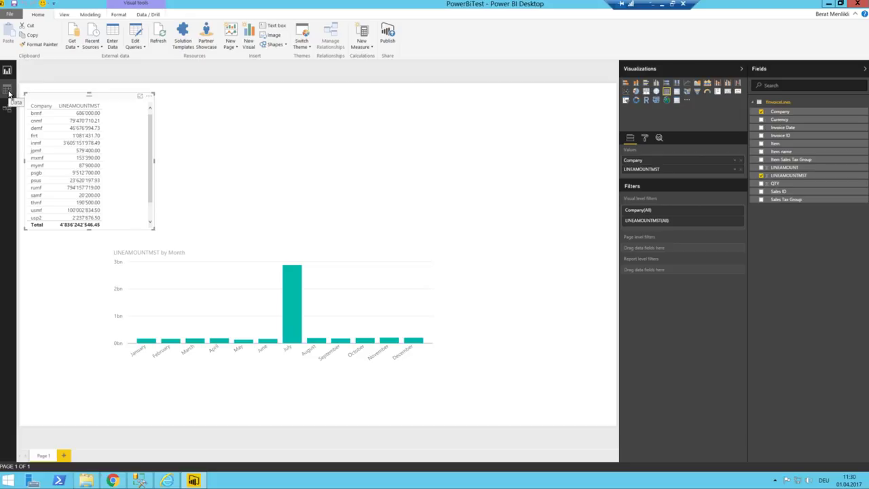
Filter the Company column of the fInvoiceLines query to keep only the demf and usmf companies
{"action": "left_click", "coordinate": [139, 31]}
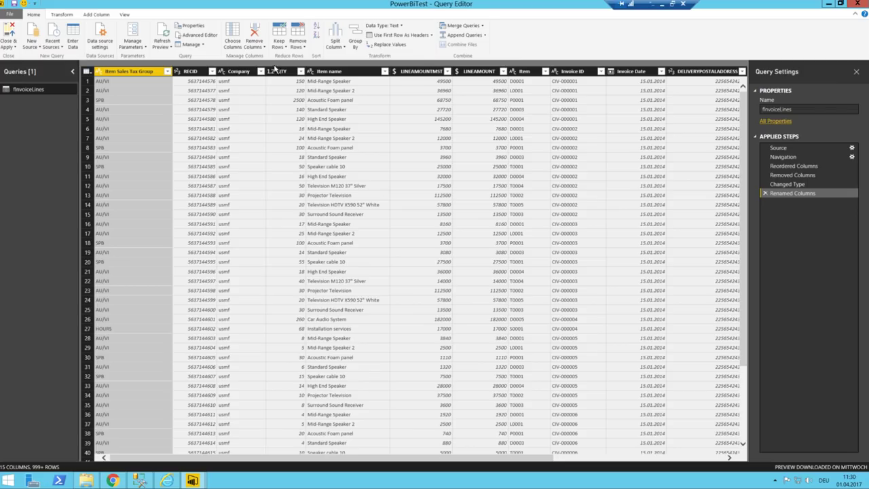
{"action": "left_click", "coordinate": [260, 71]}
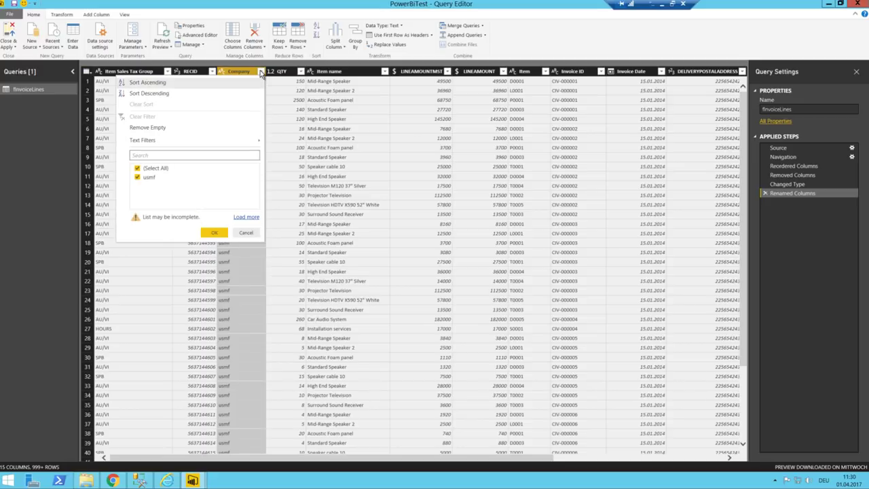
{"action": "left_click", "coordinate": [245, 218]}
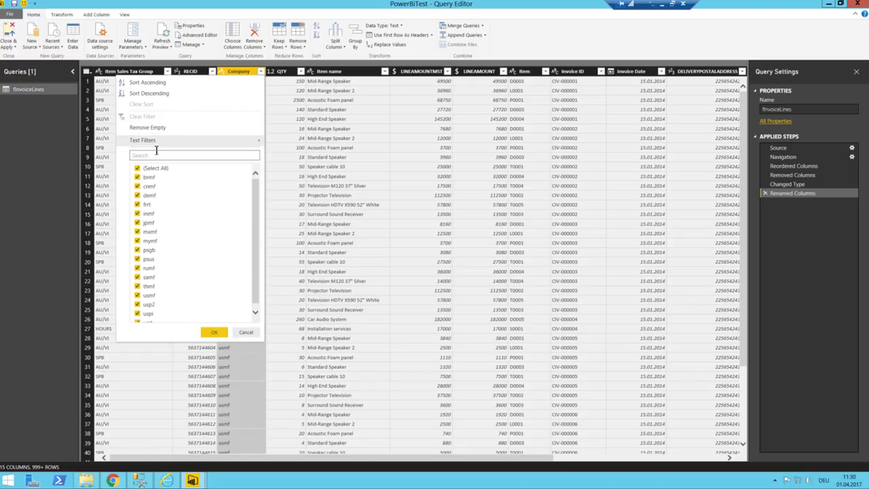
{"action": "left_click", "coordinate": [138, 168]}
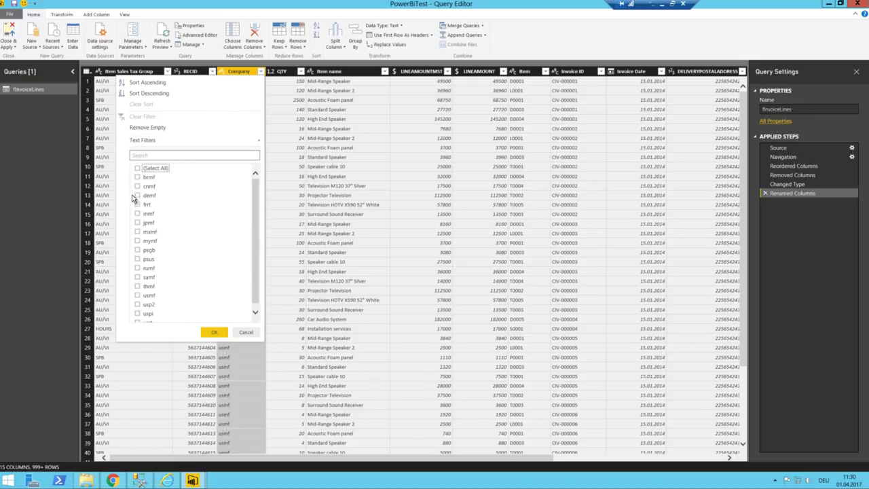
{"action": "left_click", "coordinate": [138, 196]}
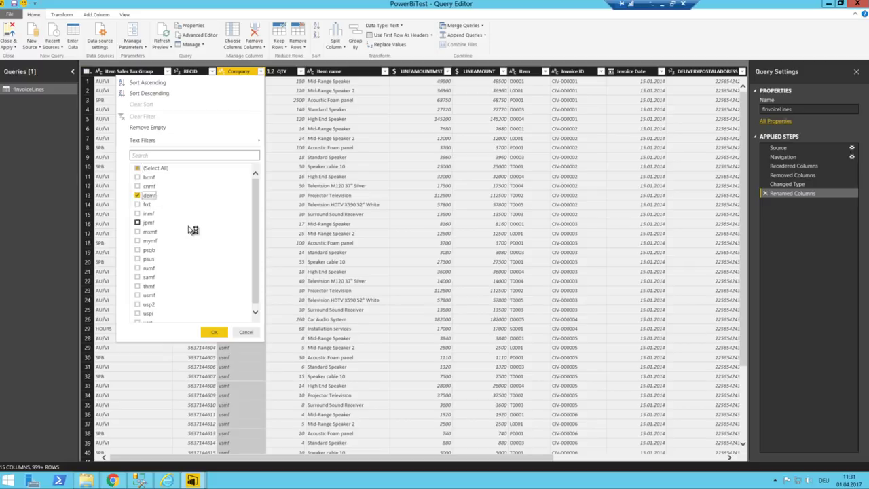
{"action": "left_click", "coordinate": [138, 297]}
{"action": "left_click", "coordinate": [214, 333]}
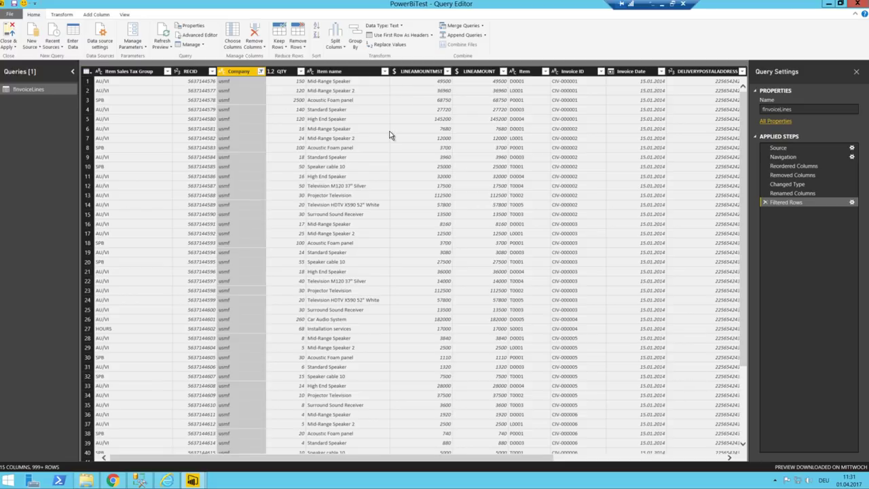
Load the full list of Item values in the fInvoiceLines query and remove the rows with an empty Item
{"action": "left_click", "coordinate": [357, 110]}
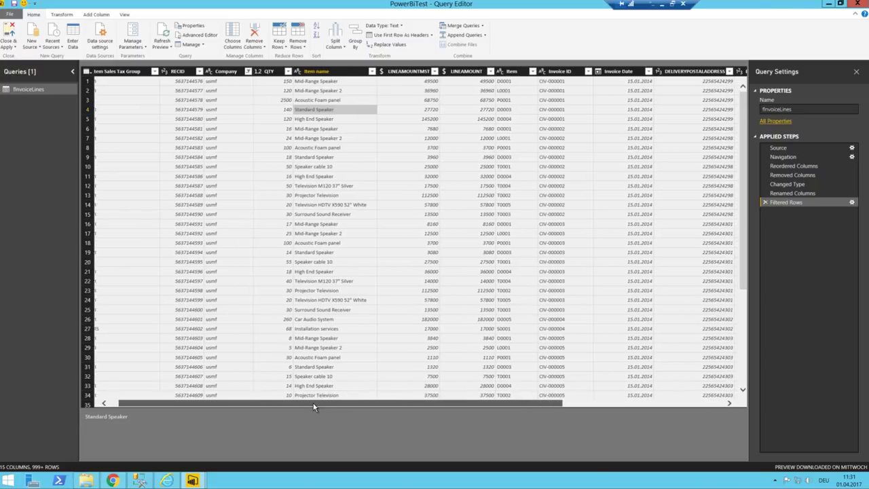
{"action": "left_click", "coordinate": [503, 71]}
{"action": "left_click", "coordinate": [537, 111]}
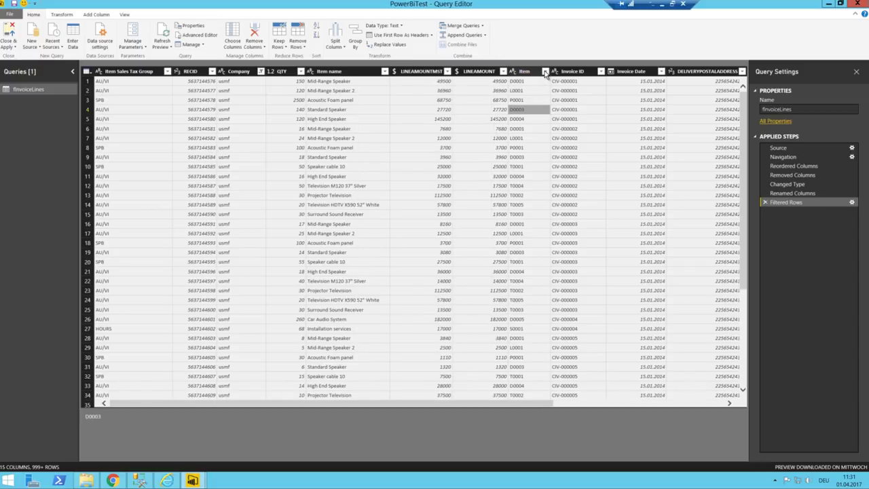
{"action": "left_click", "coordinate": [544, 72]}
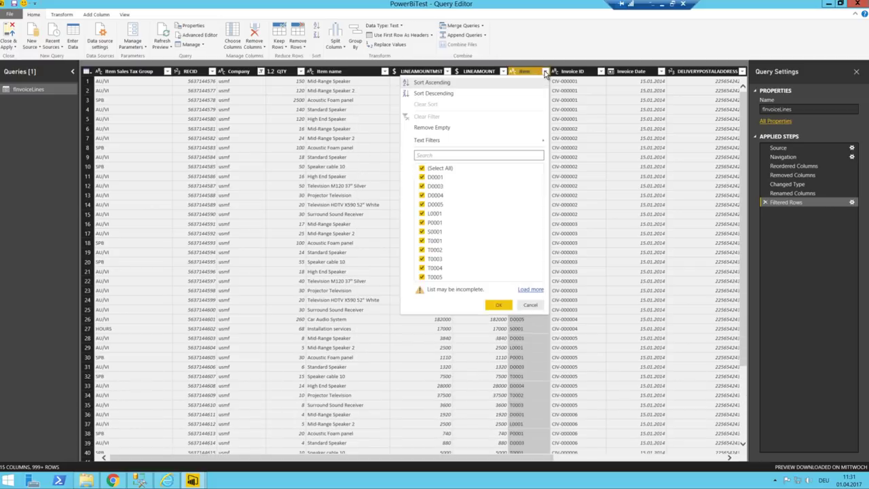
{"action": "left_click", "coordinate": [531, 289]}
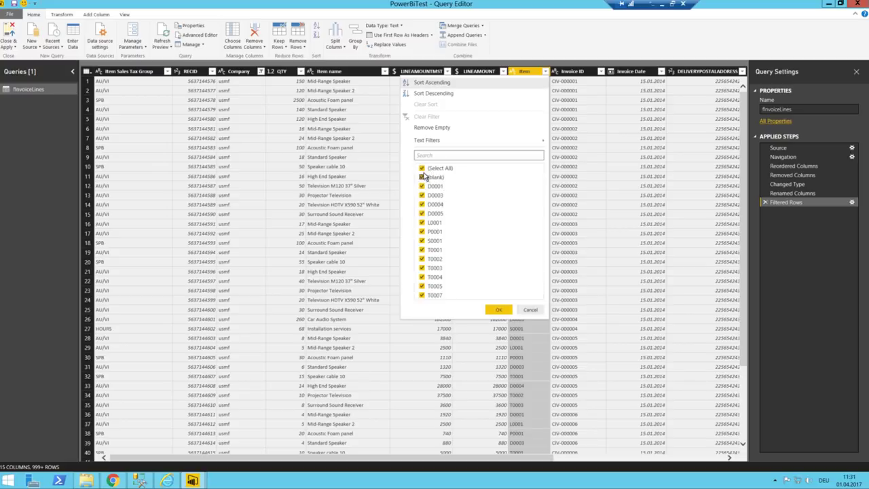
{"action": "left_click", "coordinate": [418, 177]}
{"action": "left_click", "coordinate": [428, 179]}
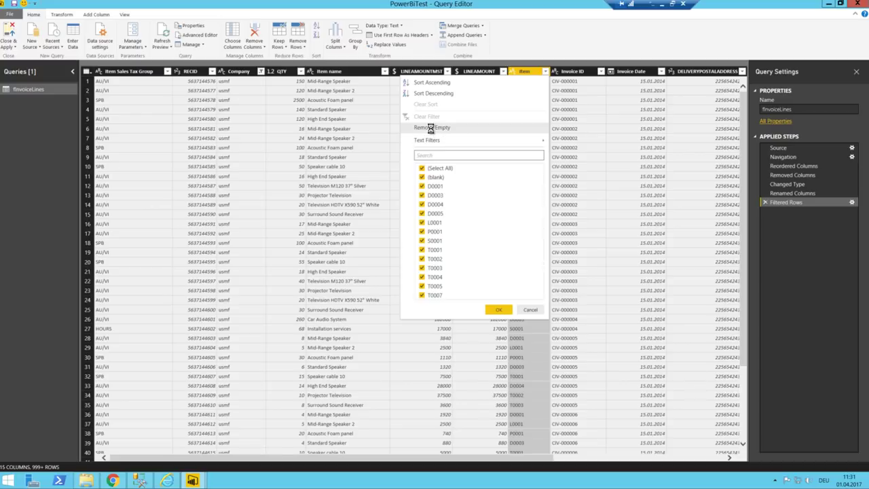
{"action": "left_click", "coordinate": [432, 129]}
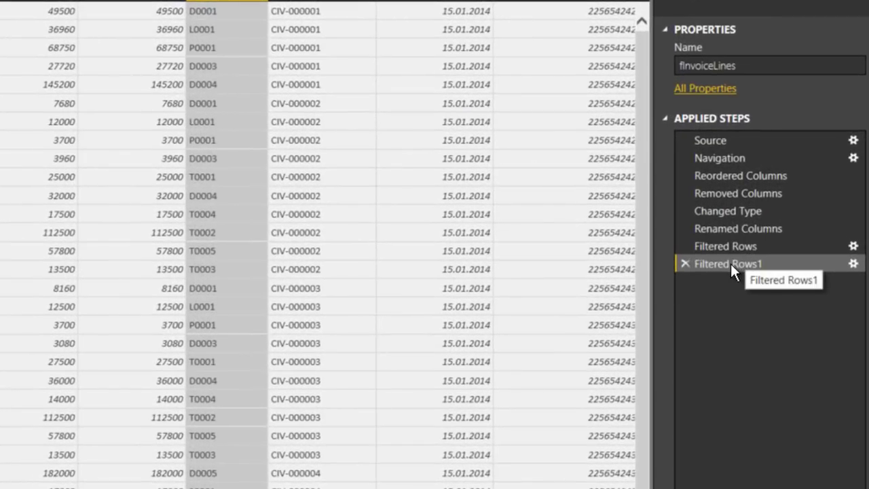
Rename the applied step Filtered Rows1 as Delete Freetext Invoices
{"action": "right_click", "coordinate": [730, 263]}
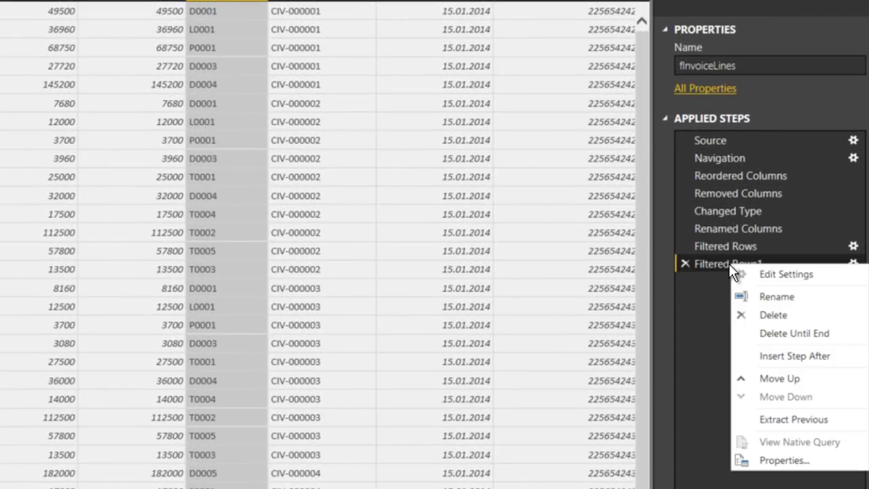
{"action": "left_click", "coordinate": [778, 297]}
{"action": "type", "text": "Delete"}
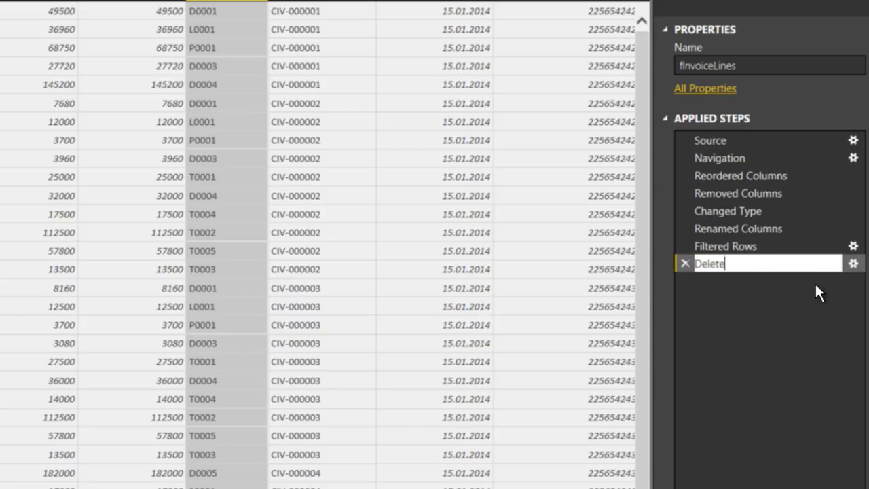
{"action": "type", "text": " Freetext Invoices"}
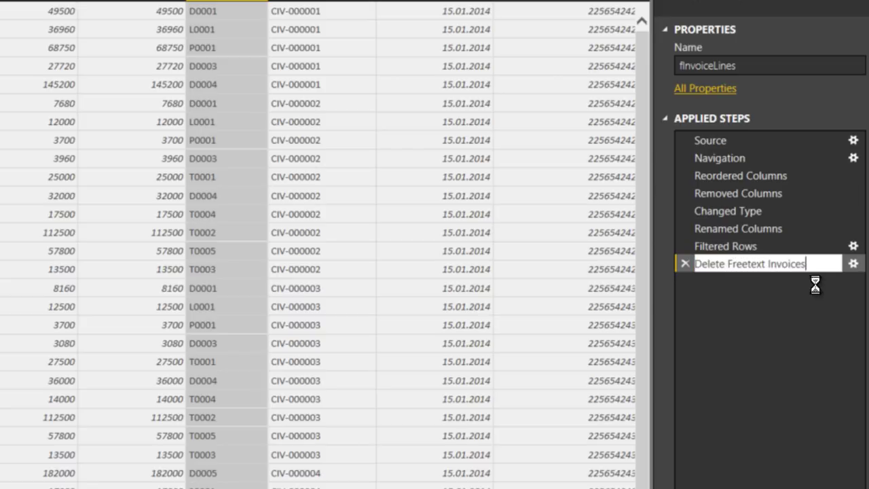
{"action": "key", "text": "Return"}
Rename the applied step Filtered Rows as Filter out other companies
{"action": "left_click", "coordinate": [718, 246]}
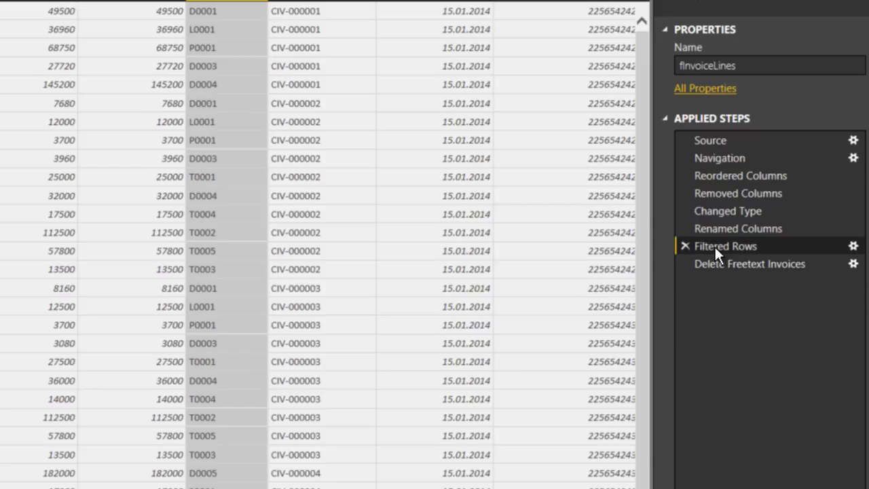
{"action": "right_click", "coordinate": [718, 245]}
{"action": "left_click", "coordinate": [787, 275]}
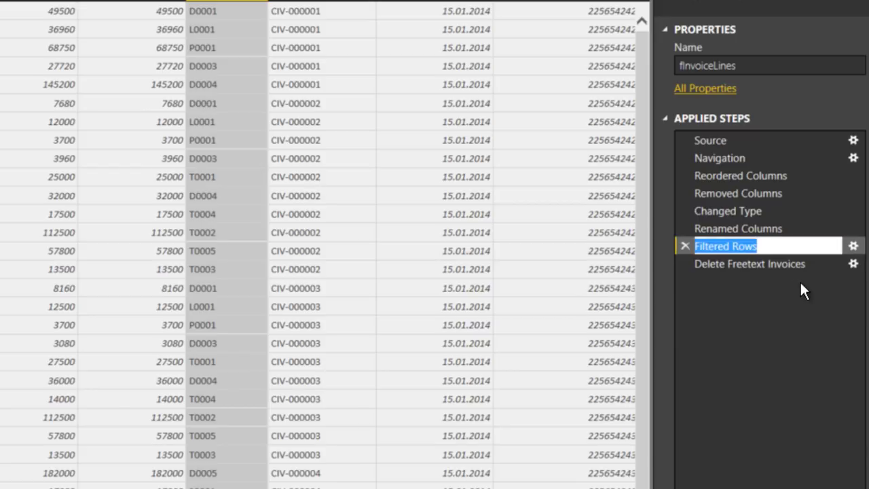
{"action": "type", "text": "Filter out"}
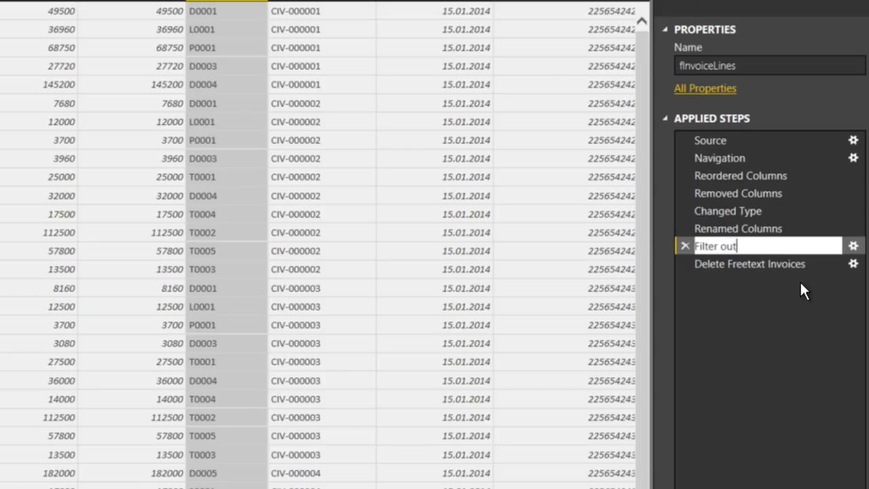
{"action": "type", "text": " other companies"}
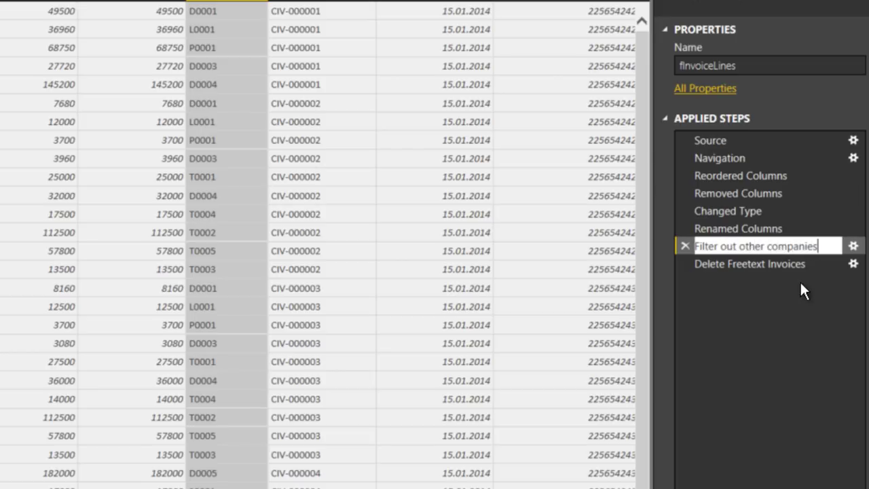
{"action": "key", "text": "Return"}
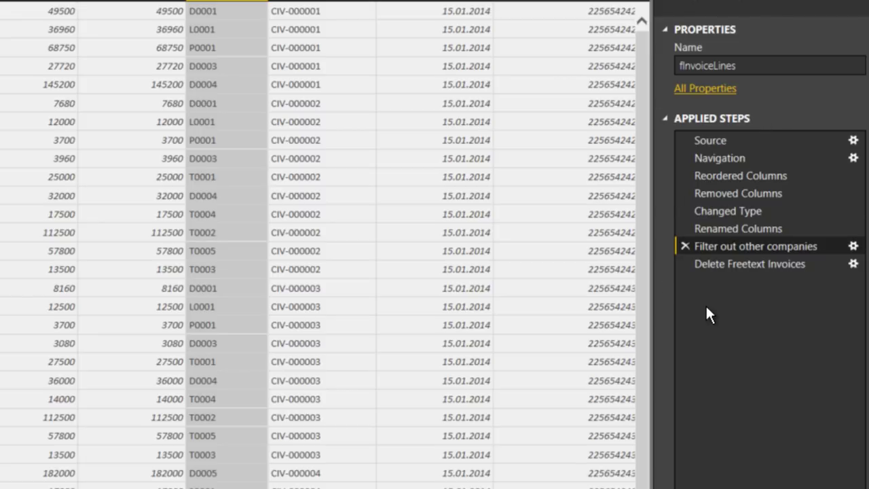
Select the Delete Freetext Invoices step, then apply the query changes and return to the report
{"action": "left_click", "coordinate": [710, 265]}
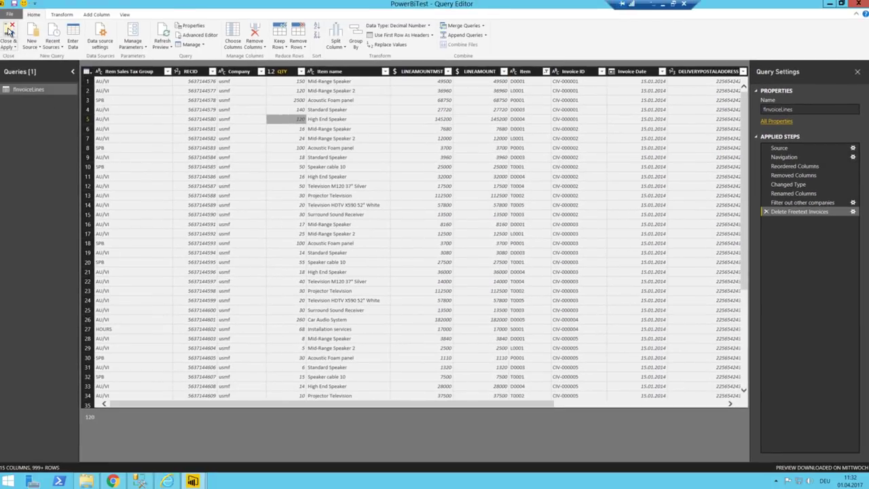
{"action": "left_click", "coordinate": [9, 42]}
{"action": "left_click", "coordinate": [27, 65]}
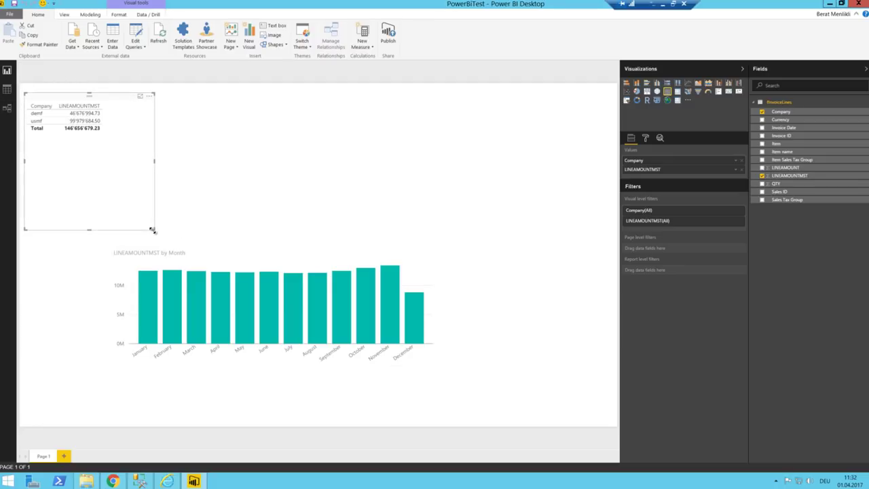
Shrink the table visual of LINEAMOUNTMST by company to fit its rows and deselect it
{"action": "left_click_drag", "start_coordinate": [152, 230], "coordinate": [141, 140]}
{"action": "left_click", "coordinate": [303, 197]}
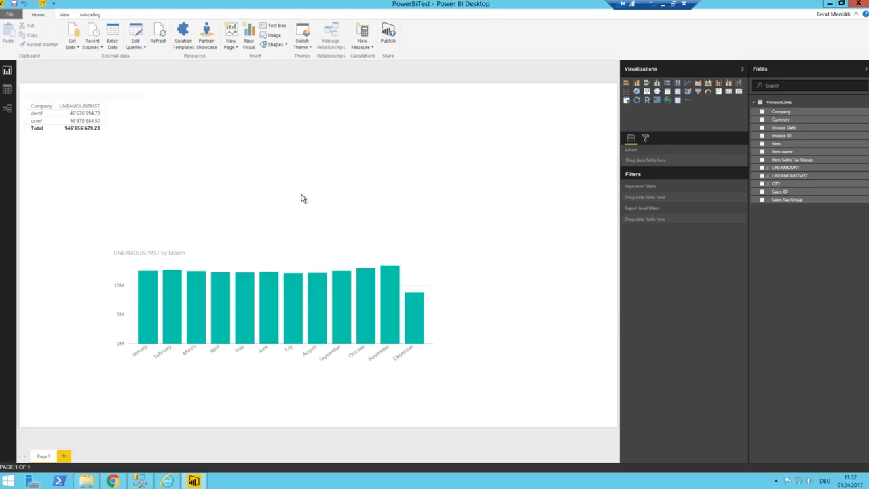